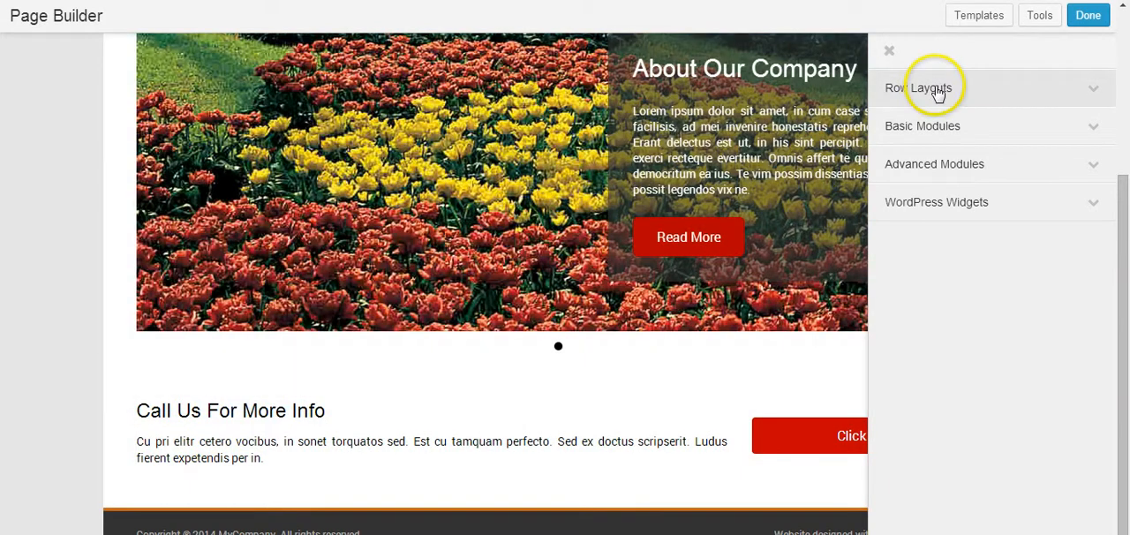
# Step: Add a 3 Columns row below the "Call Us For More Info" section and place a Heading module in its first column
pyautogui.click(938, 95)
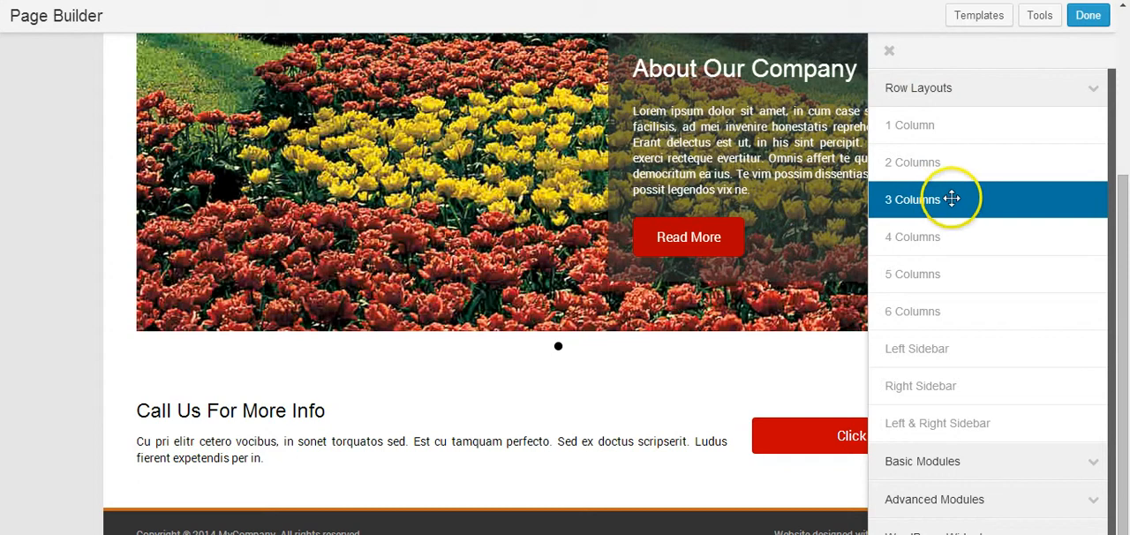
pyautogui.moveTo(972, 202); pyautogui.dragTo(223, 481)
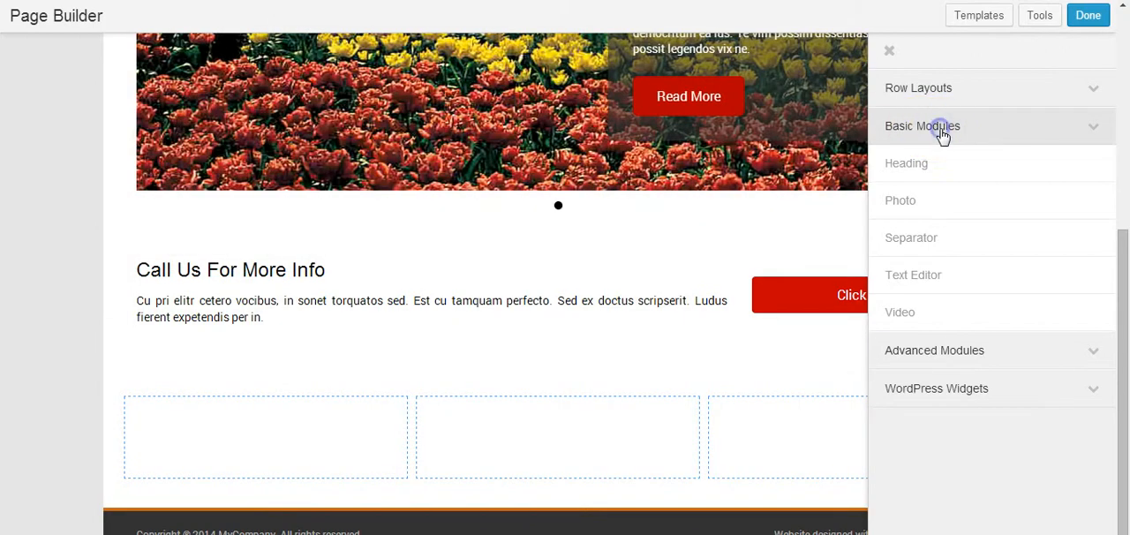
pyautogui.click(943, 133)
pyautogui.click(943, 132)
pyautogui.moveTo(918, 163); pyautogui.dragTo(975, 205)
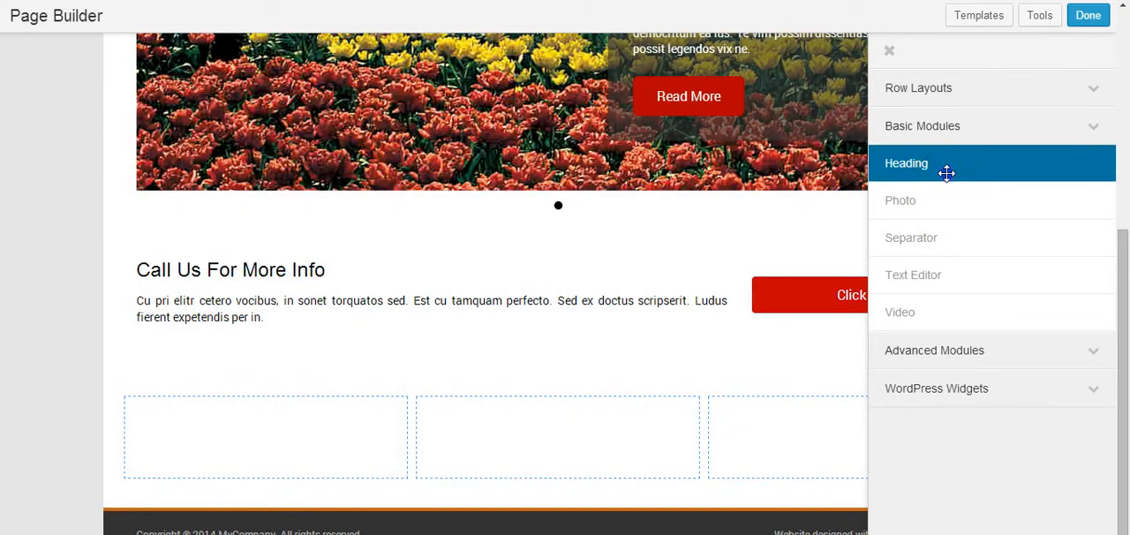
pyautogui.moveTo(946, 174); pyautogui.dragTo(206, 458)
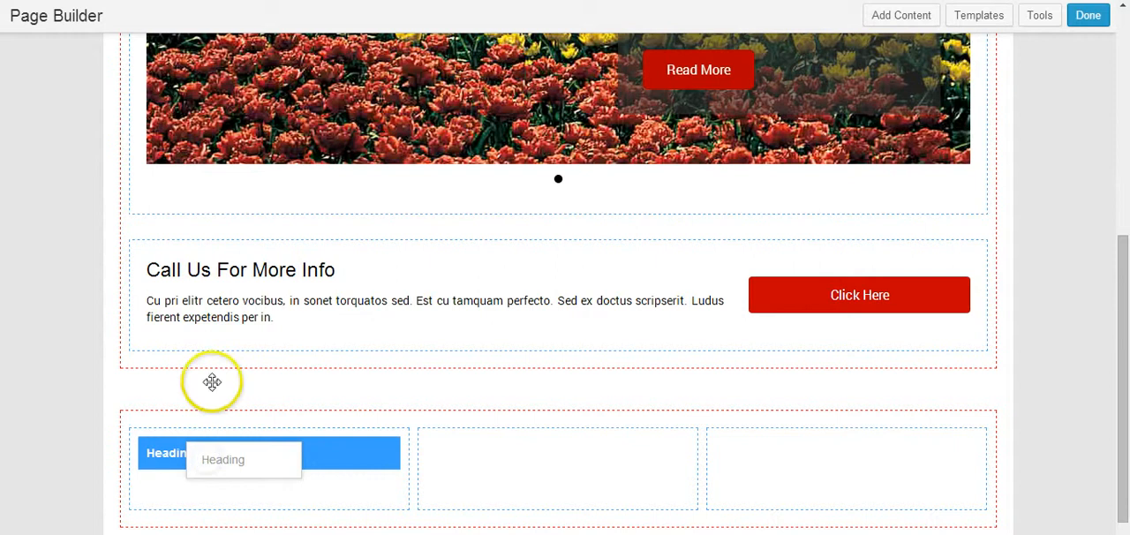
pyautogui.moveTo(212, 381); pyautogui.dragTo(201, 366)
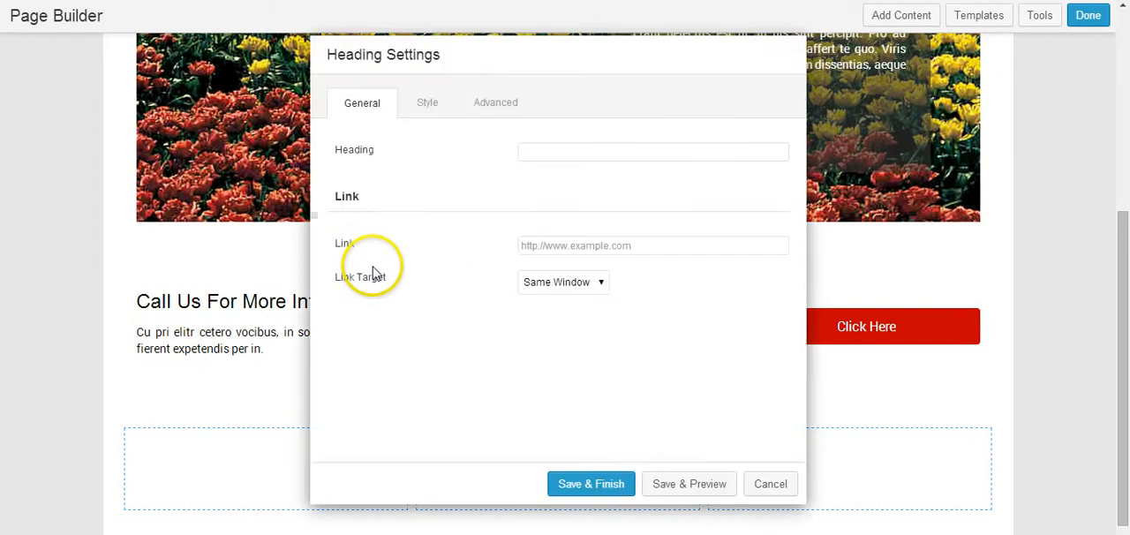
# Step: Enter "Service 1" as the heading text and leave its link empty
pyautogui.click(533, 153)
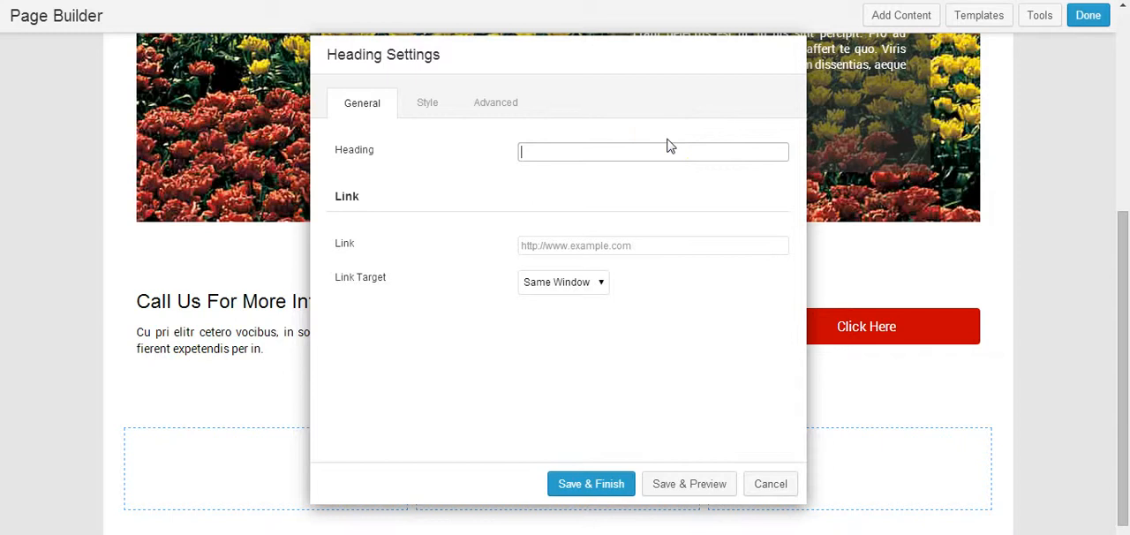
pyautogui.write('Service 1')
pyautogui.click(561, 245)
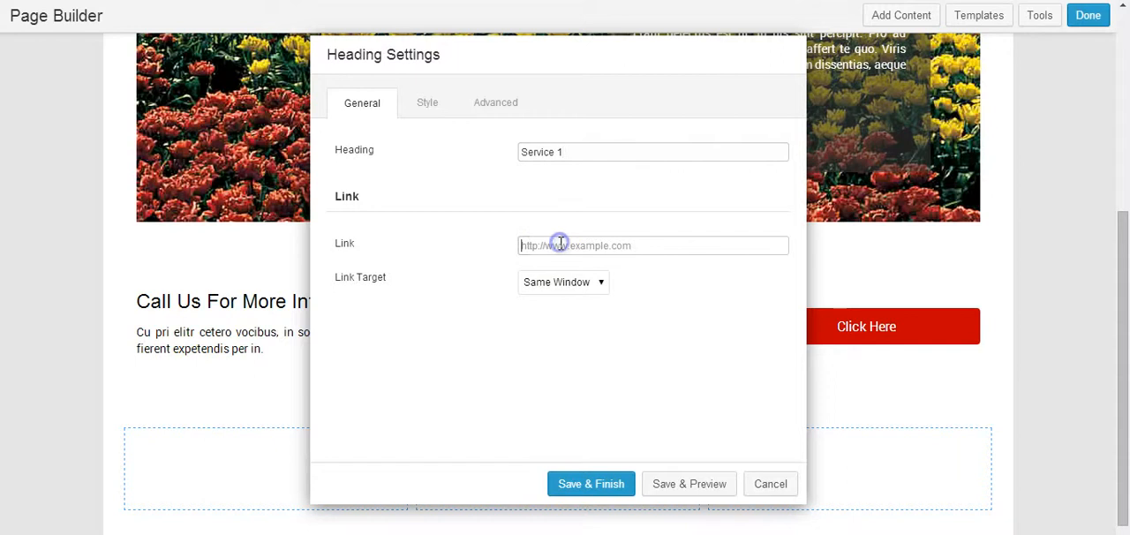
# Step: Set the heading's text color to pure red (ff0000)
pyautogui.click(424, 105)
pyautogui.click(530, 209)
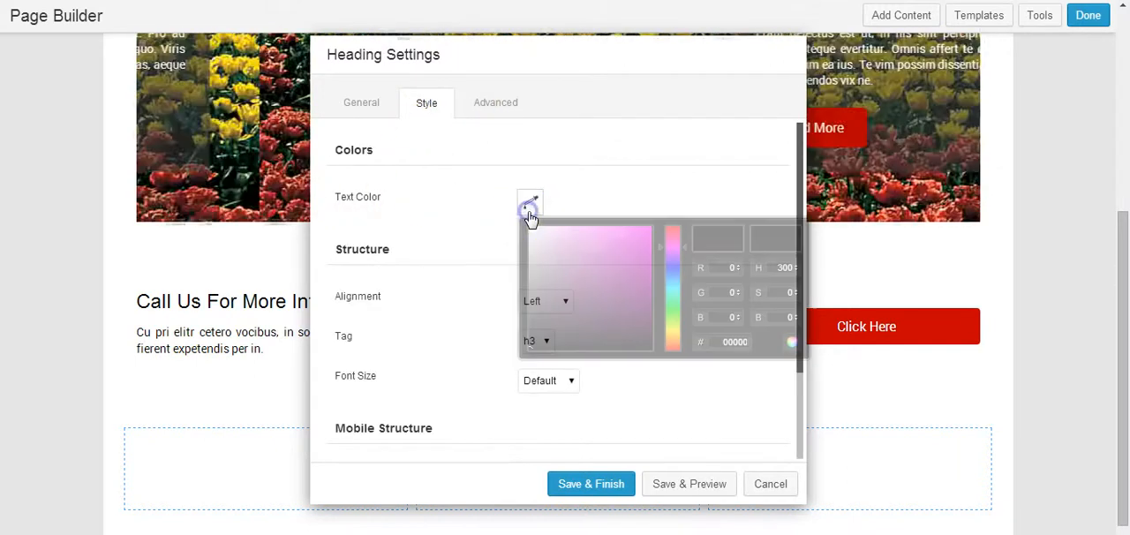
pyautogui.click(541, 238)
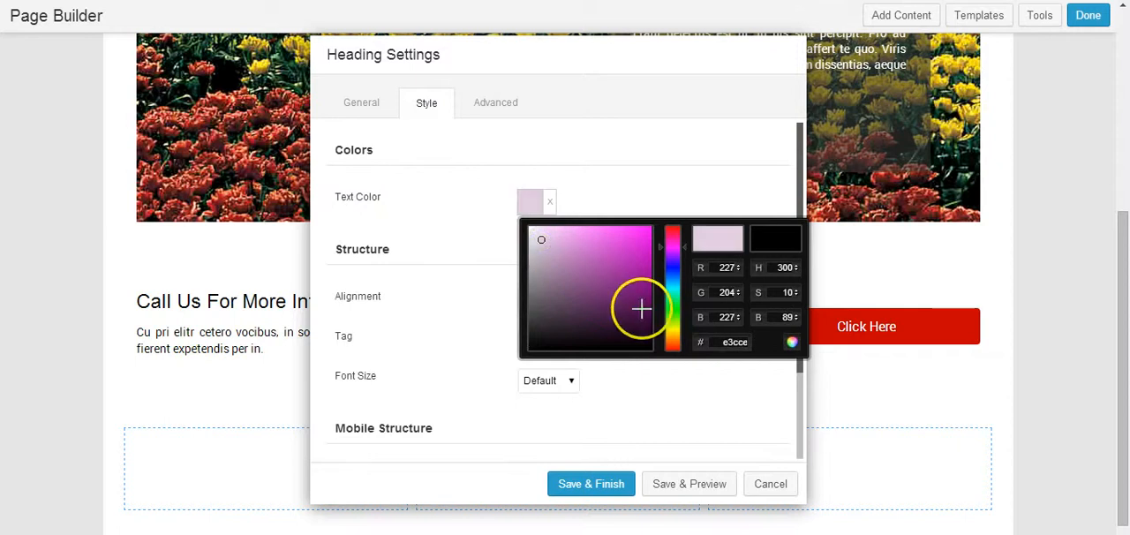
pyautogui.moveTo(668, 291)
pyautogui.mouseDown()
pyautogui.moveTo(670, 225)
pyautogui.moveTo(653, 234)
pyautogui.mouseUp()
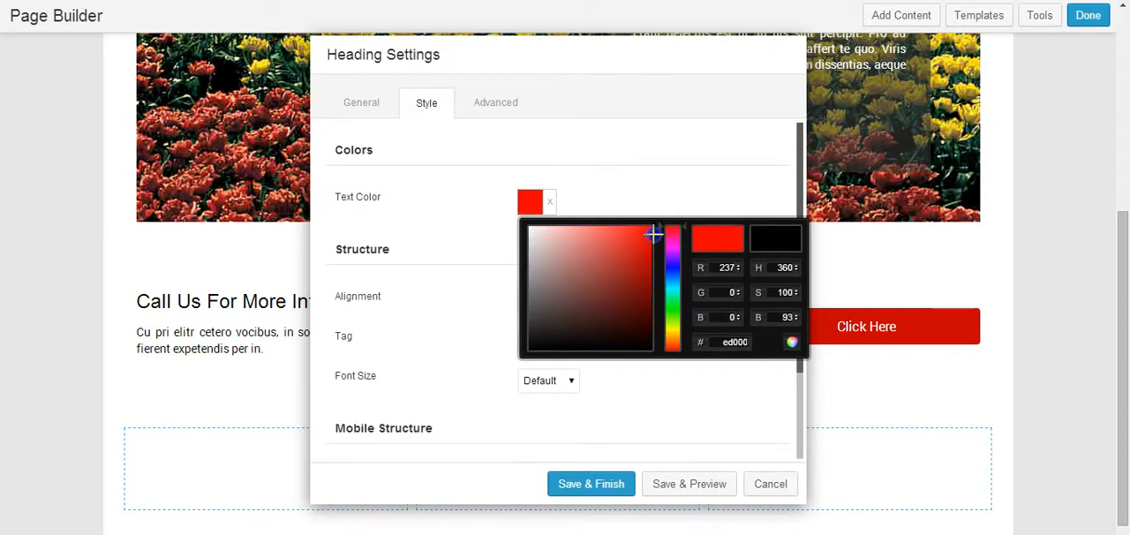
pyautogui.click(732, 232)
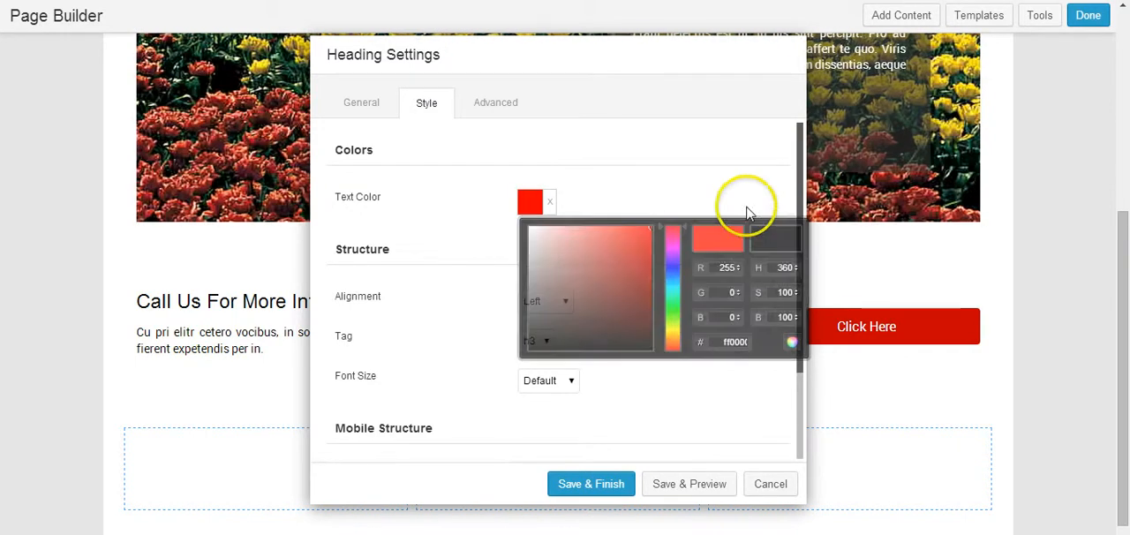
# Step: Set the heading's alignment to Center and its tag to h2
pyautogui.click(548, 306)
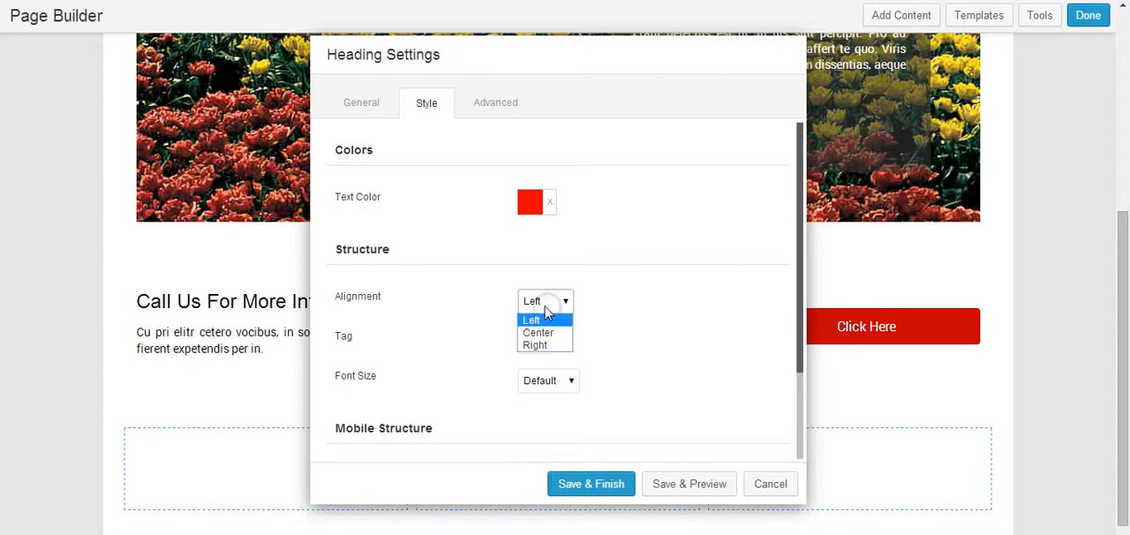
pyautogui.click(534, 332)
pyautogui.scroll(-2, 578, 327)
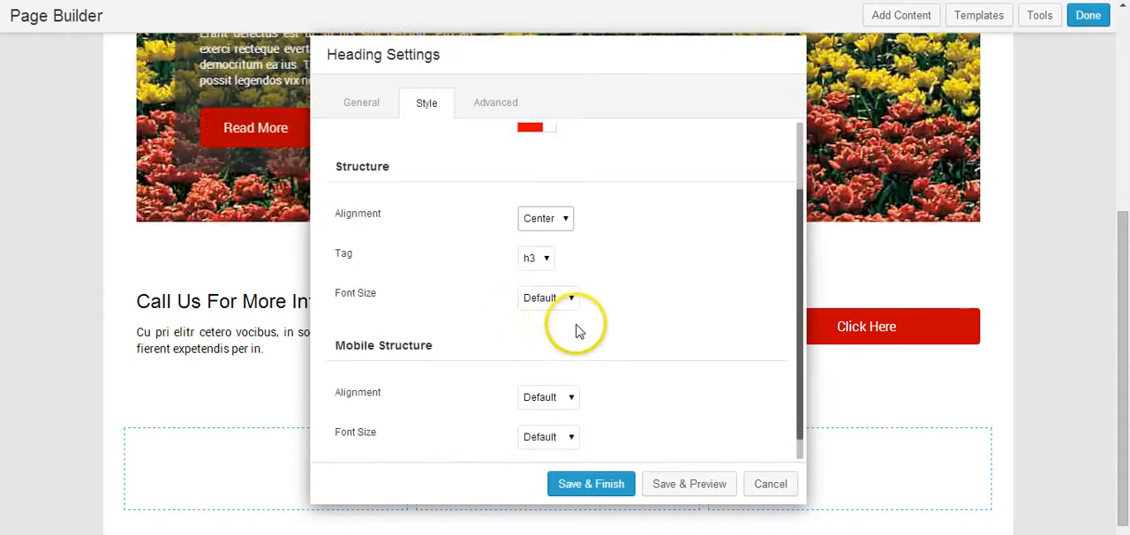
pyautogui.click(537, 263)
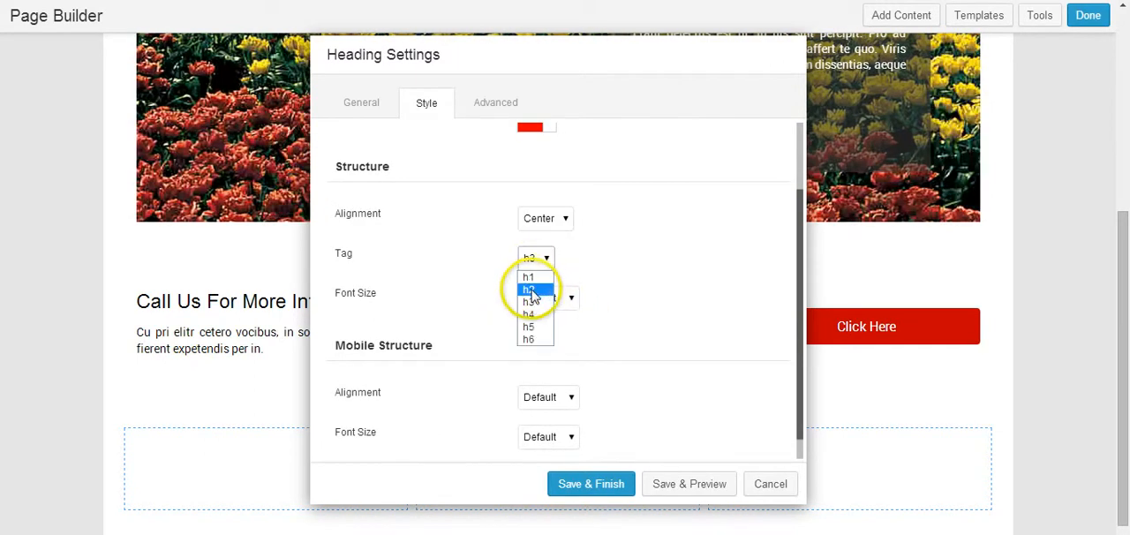
pyautogui.scroll(-1, 578, 317)
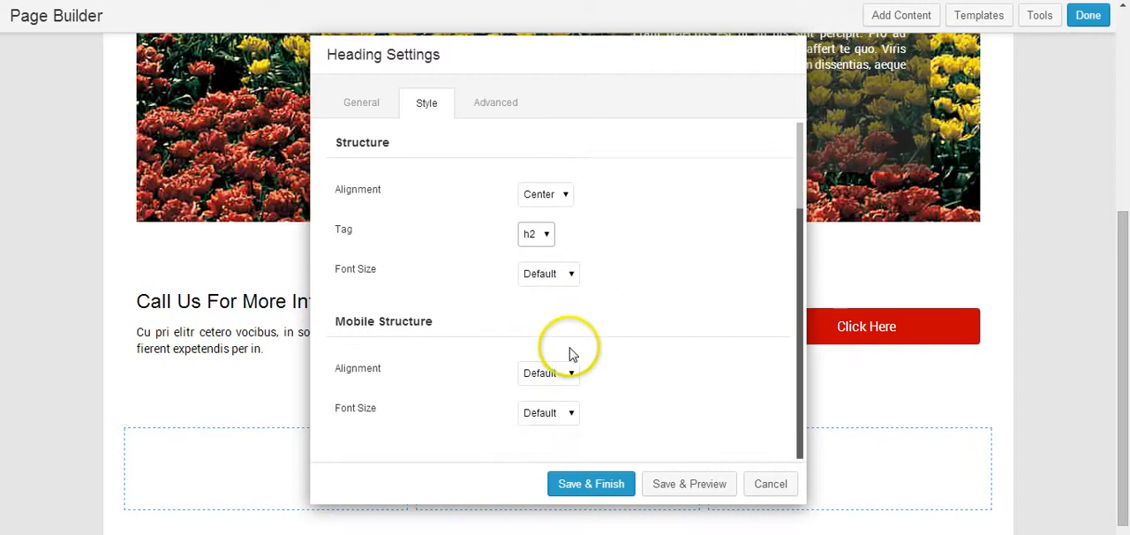
pyautogui.scroll(3, 548, 335)
# Step: Set the heading's top and bottom margins to 0 px and save the module
pyautogui.click(492, 104)
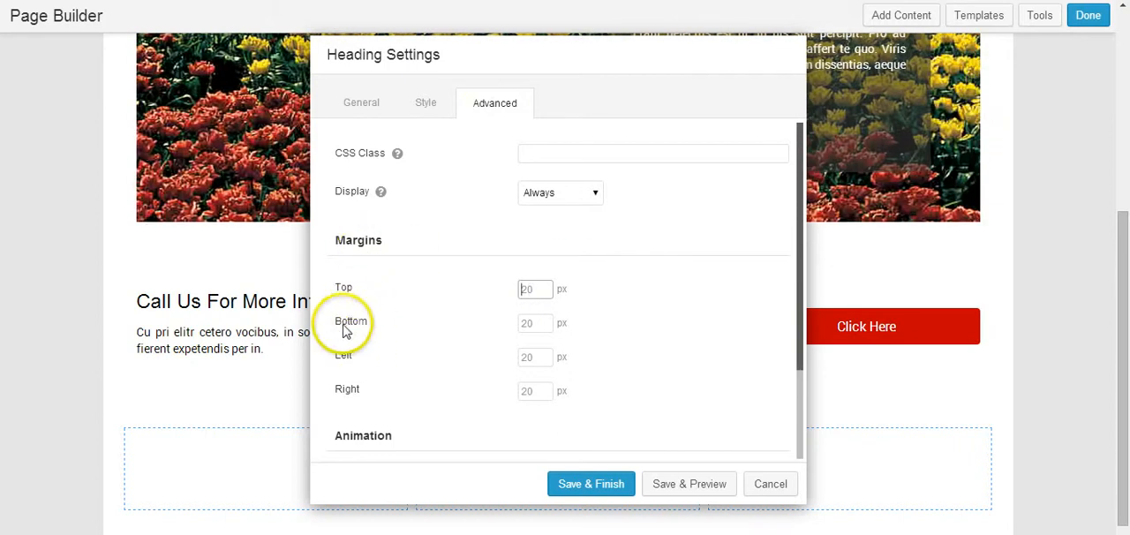
pyautogui.click(546, 288)
pyautogui.write('0')
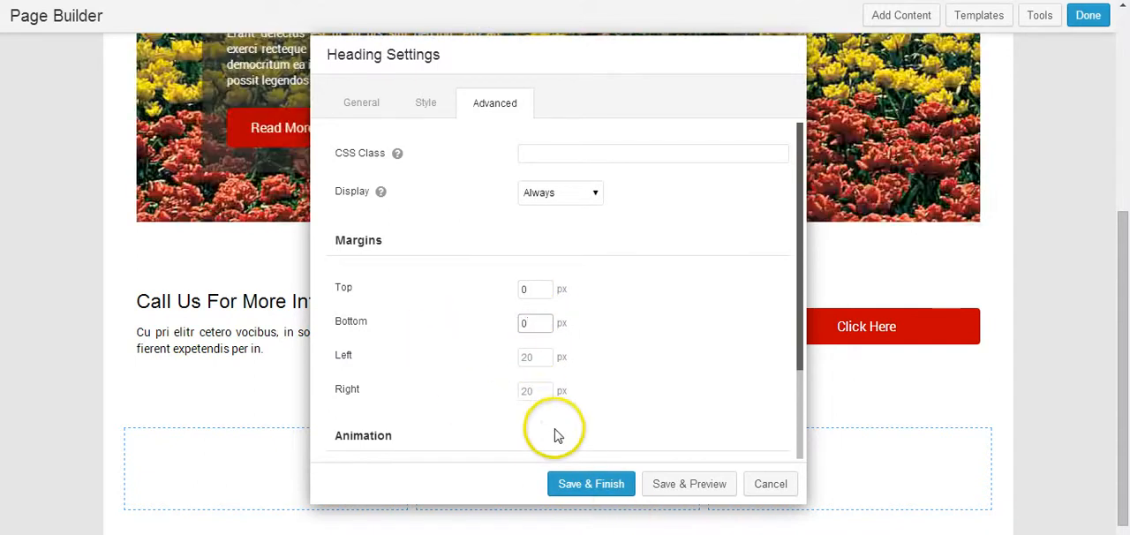
pyautogui.click(591, 485)
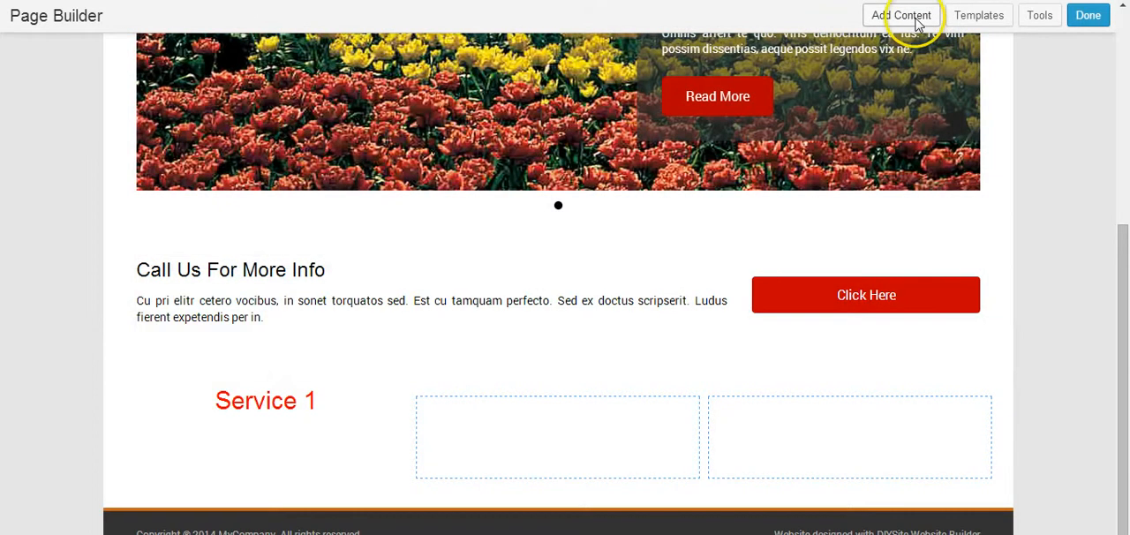
# Step: Add a Text Editor module below the "Service 1" heading in the first column
pyautogui.click(917, 15)
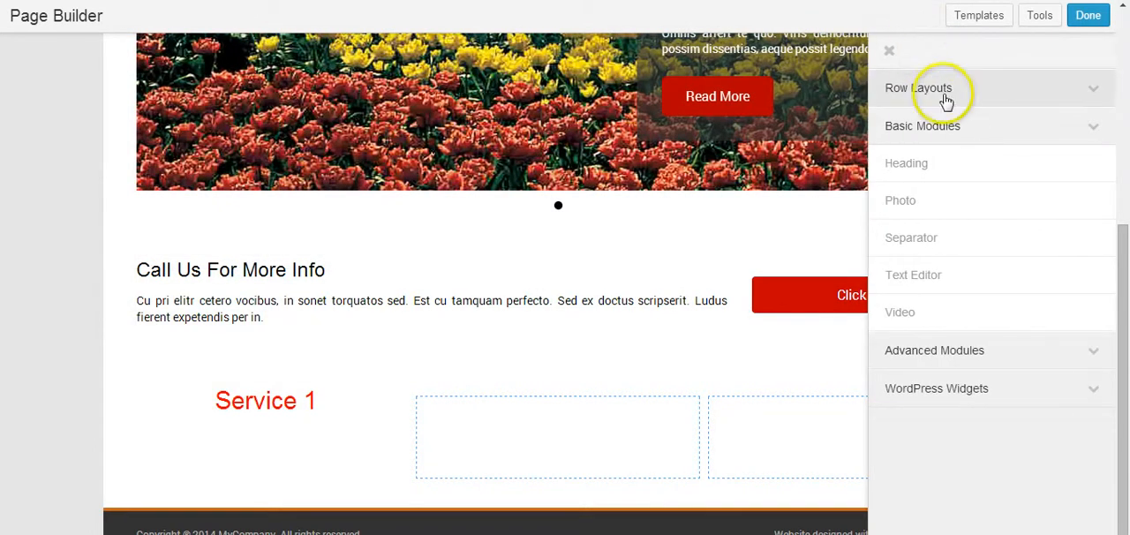
pyautogui.click(902, 129)
pyautogui.click(902, 129)
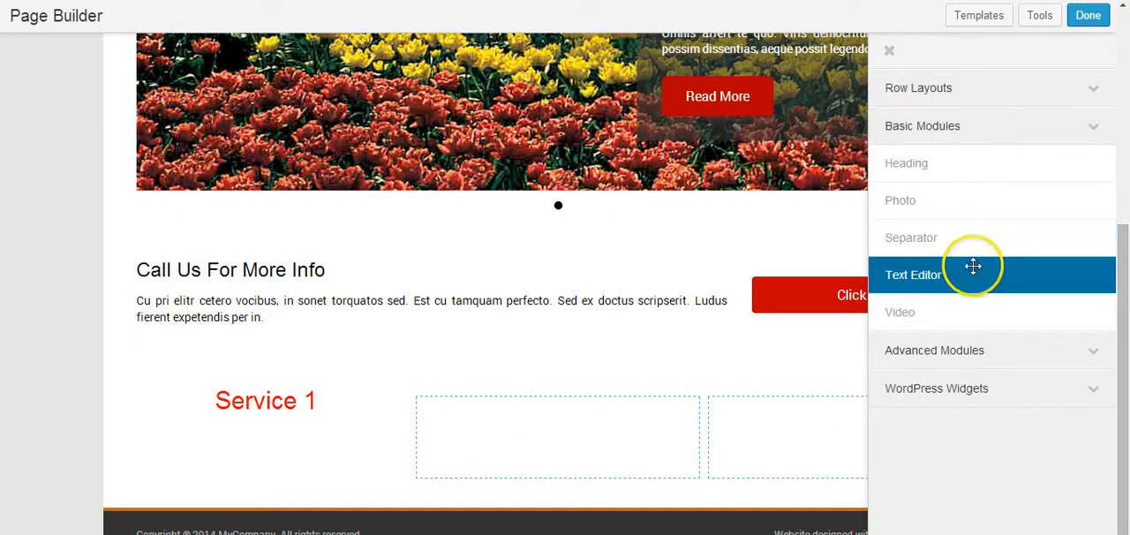
pyautogui.moveTo(1004, 276); pyautogui.dragTo(239, 452)
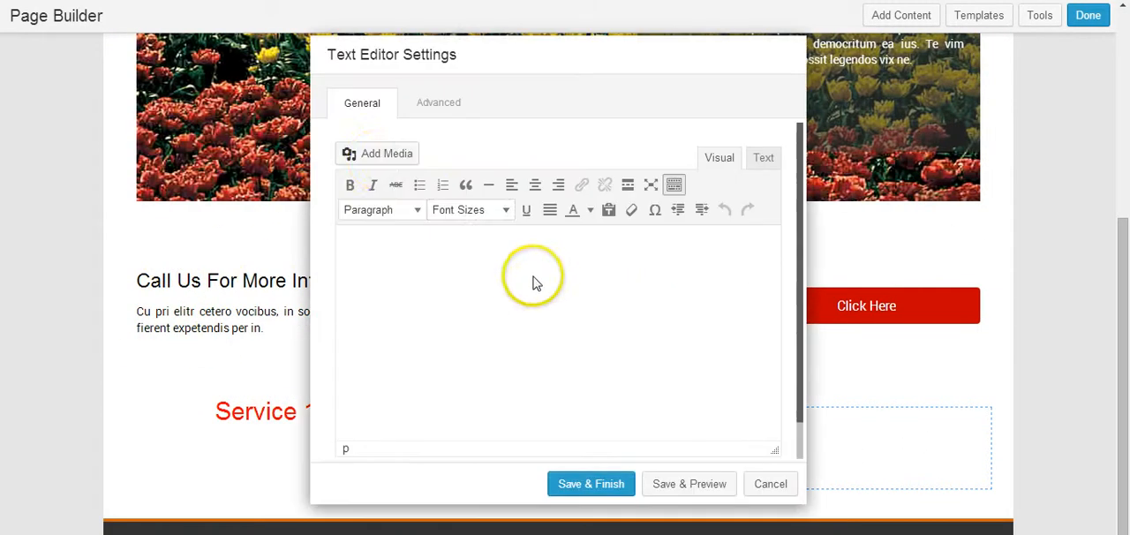
# Step: Insert the "Ei amet tritani sit" paragraph from the Notepad file into the text editor, with no blank line above it
pyautogui.click(492, 247)
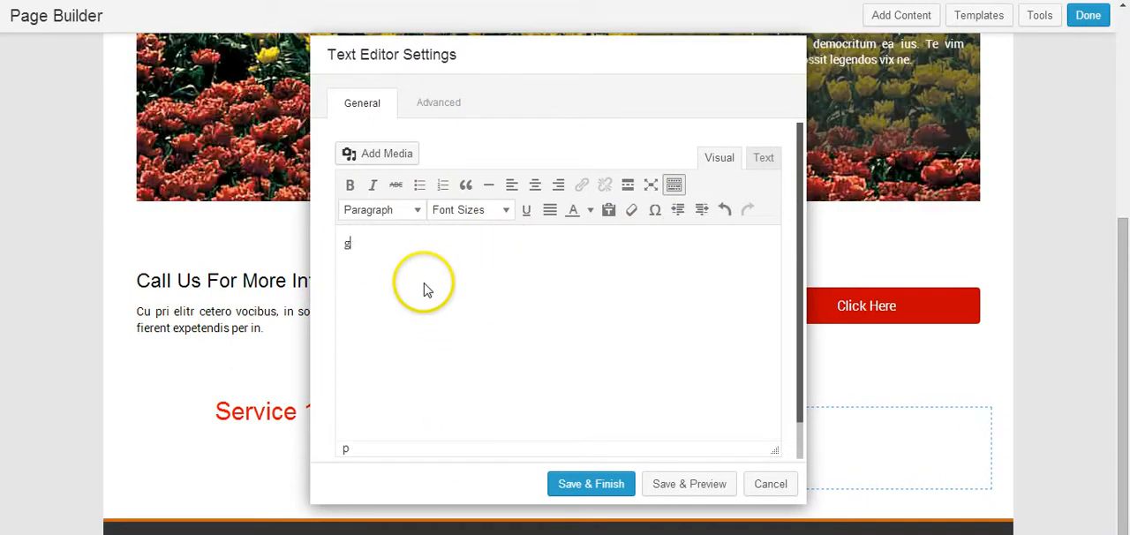
pyautogui.hotkey('alt', 'Tab')
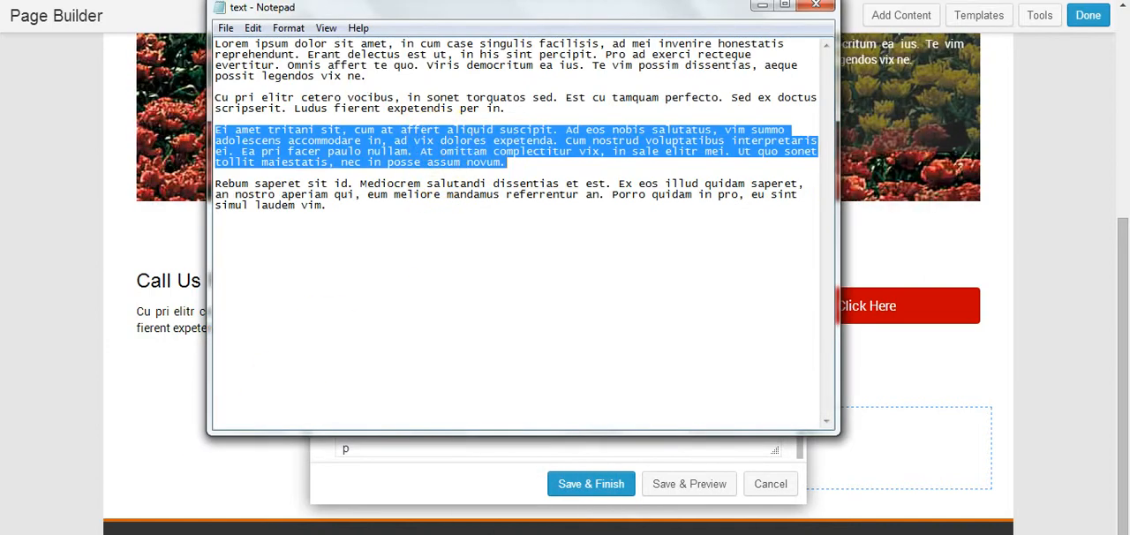
pyautogui.hotkey('alt', 'Tab')
pyautogui.rightClick(478, 255)
pyautogui.write('Ei amet tritani sit, cum at affert aliquid suscipit. Ad eos nobis salutatus, vim summo adolescens accommodare in, ad vix dolores expetenda. Cum nostrud voluptatibus interpretaris ei. Ea pri facer paulo nullam. At omittam complectitur vix, in sale elitr mei. Ut quo sonet tollit maiestatis, nec in posse assum novum.')
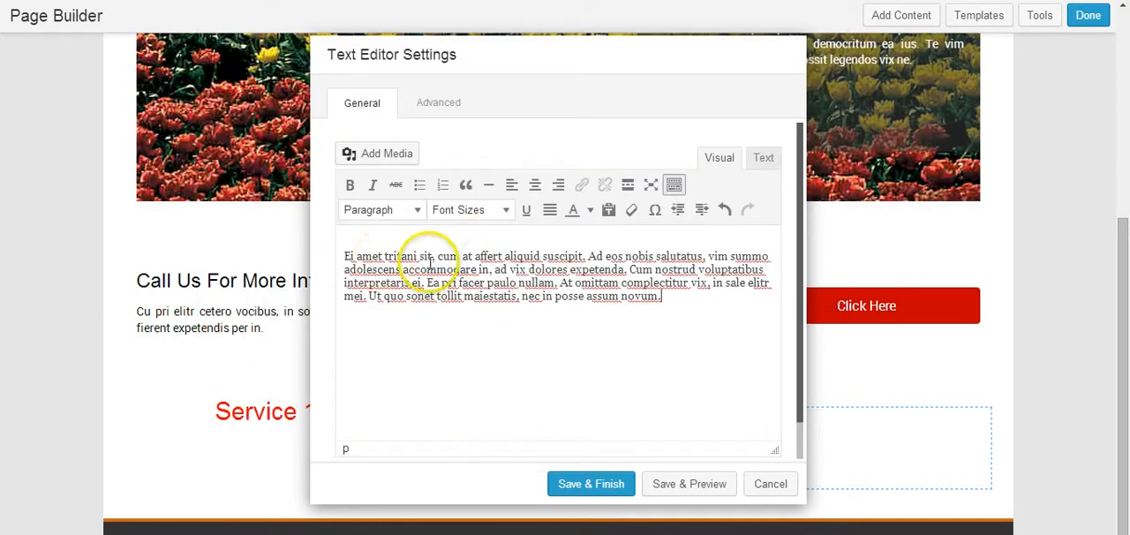
pyautogui.press('BackSpace')
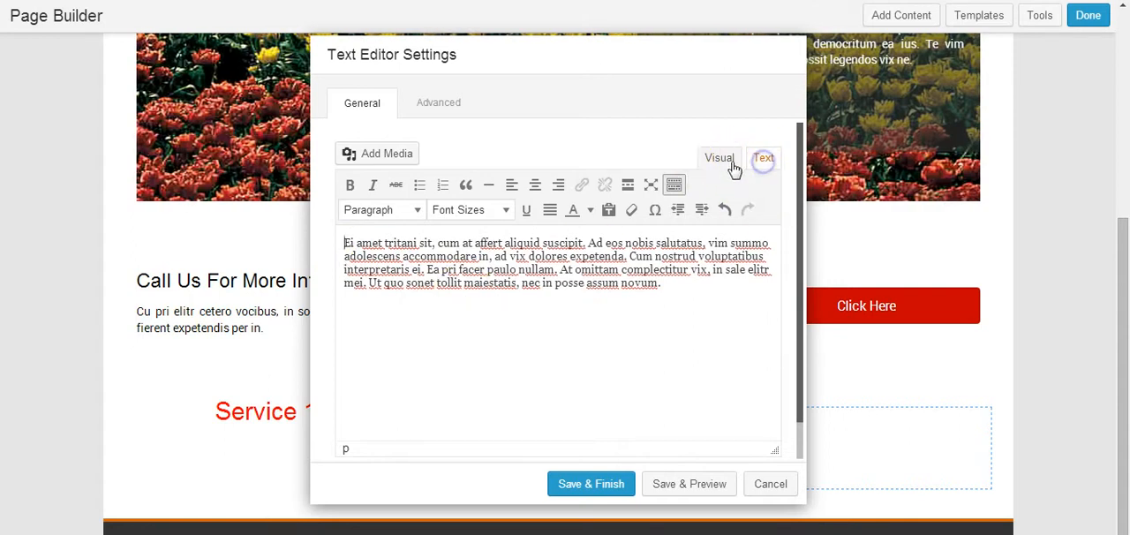
pyautogui.click(726, 167)
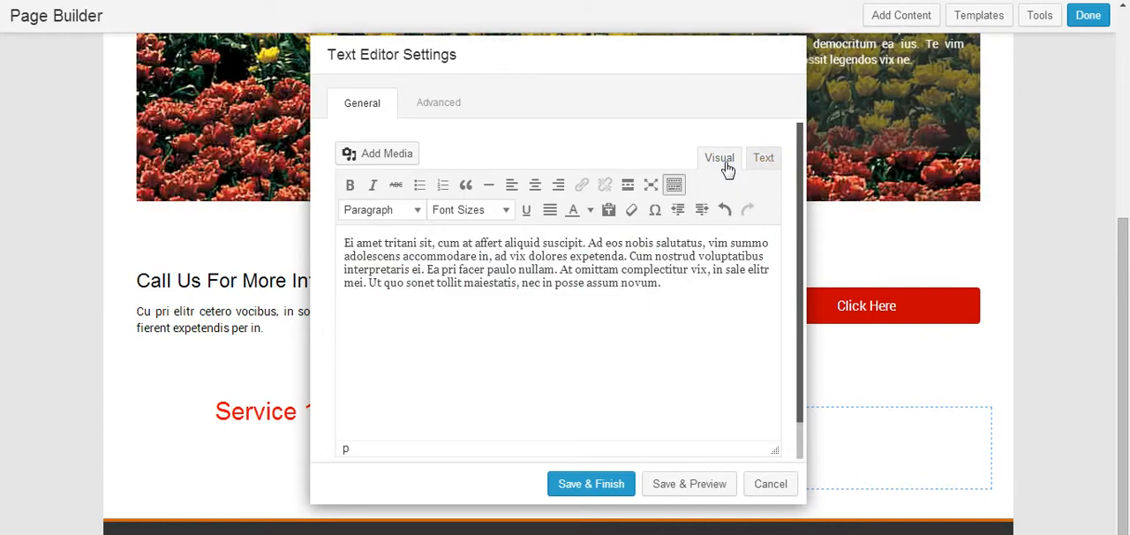
# Step: Justify the whole paragraph in the text editor
pyautogui.moveTo(664, 284); pyautogui.dragTo(345, 239)
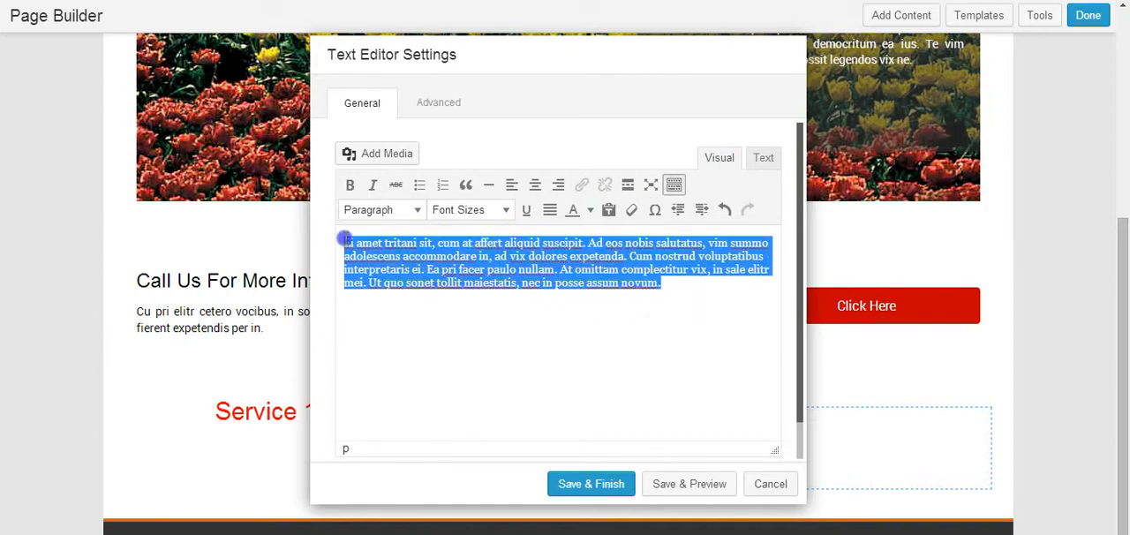
pyautogui.click(550, 212)
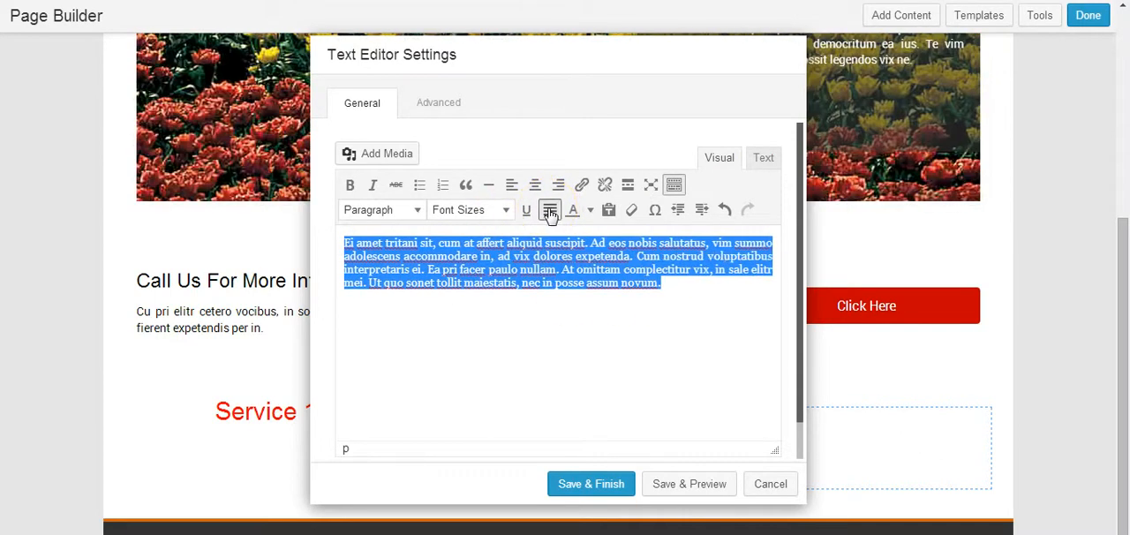
pyautogui.click(578, 284)
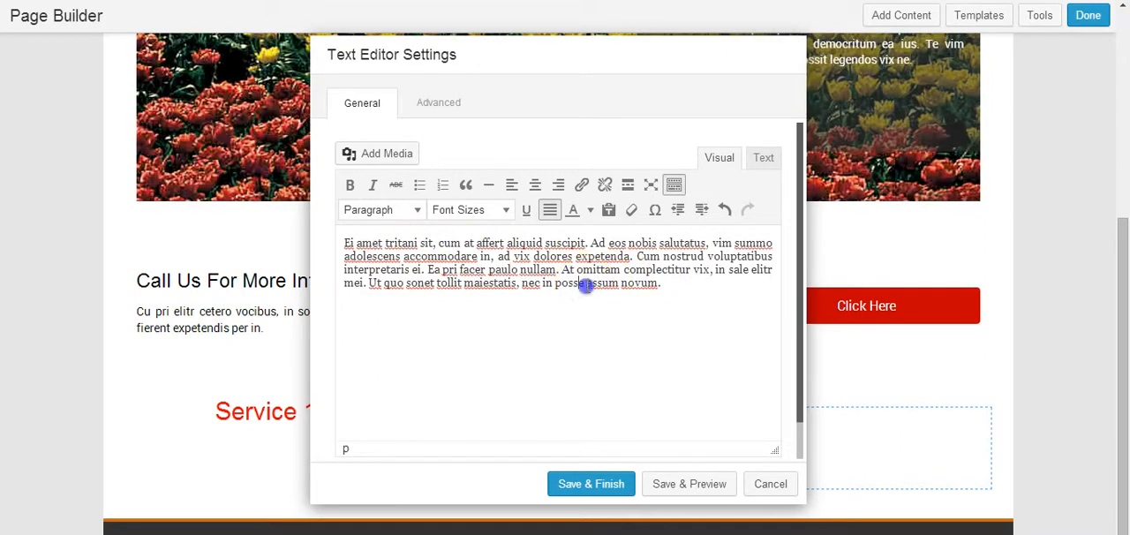
# Step: Color the words "assum novum" at the end of the paragraph red and check the module's advanced settings
pyautogui.click(591, 212)
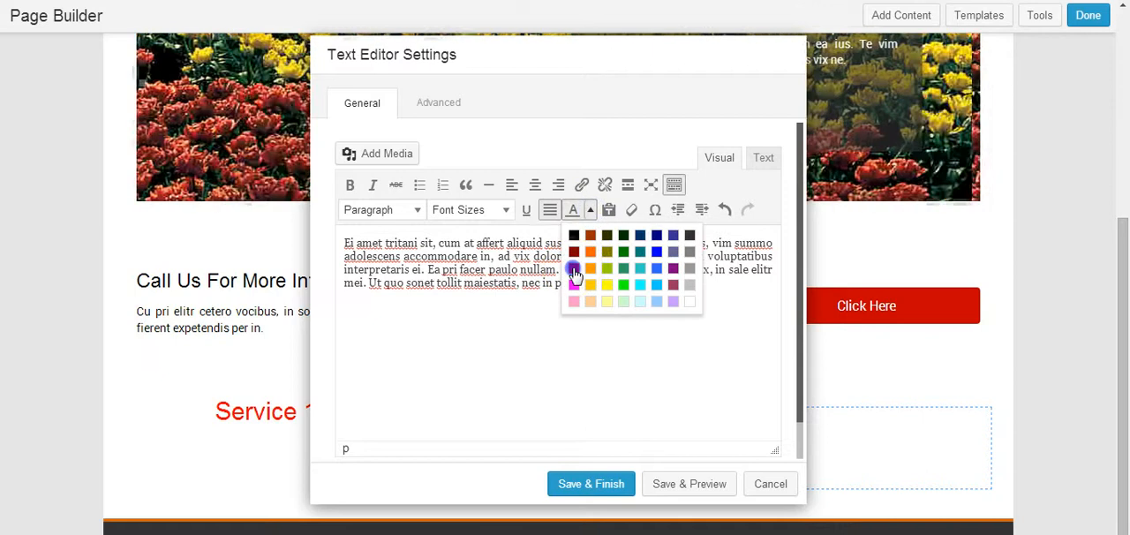
pyautogui.click(565, 269)
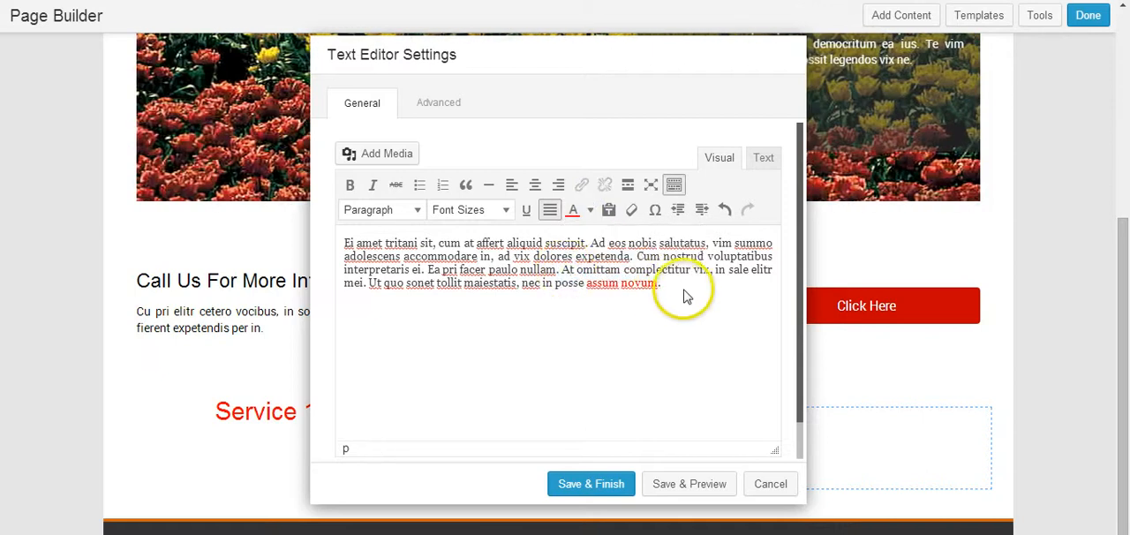
pyautogui.click(442, 103)
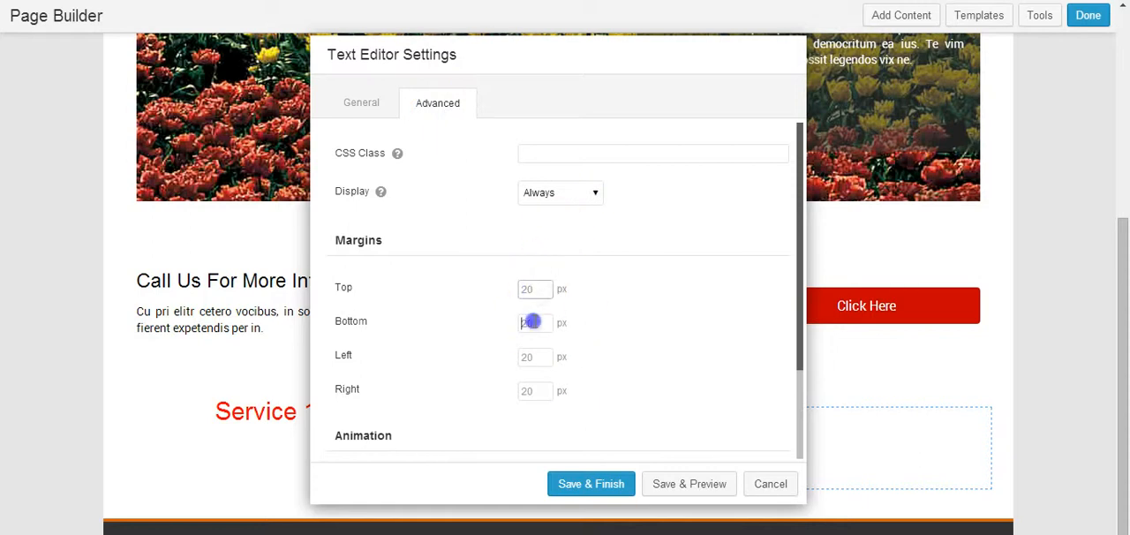
pyautogui.click(369, 100)
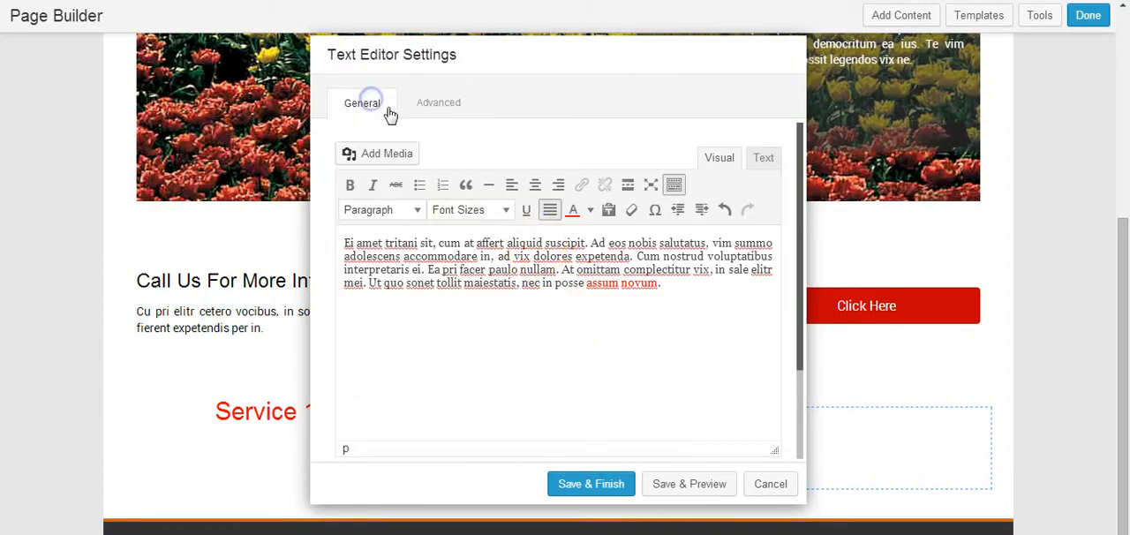
# Step: Save the text editor module and review the heading and paragraph in the first column
pyautogui.click(592, 487)
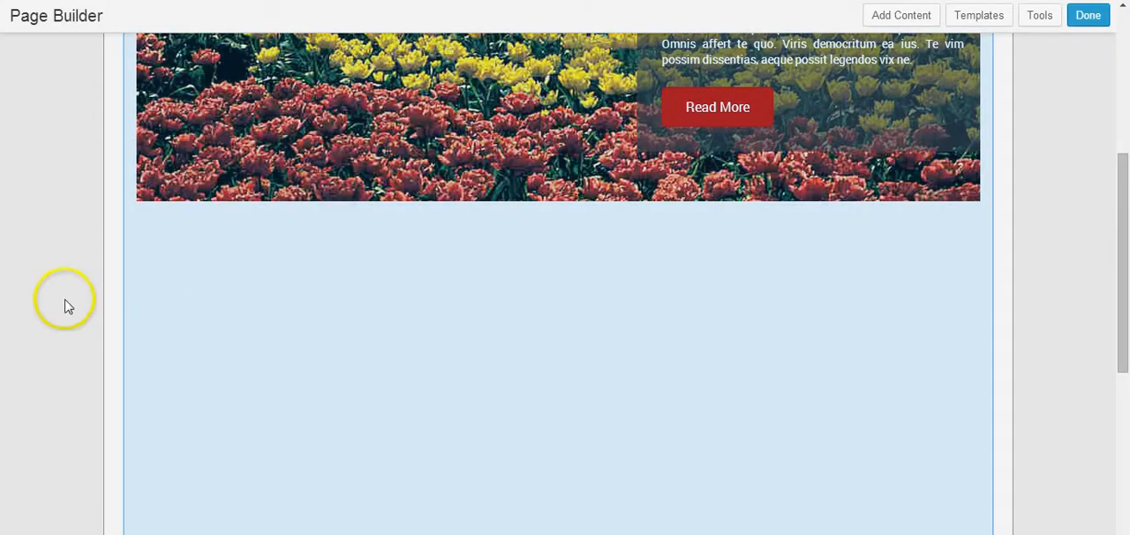
pyautogui.scroll(-4, 101, 283)
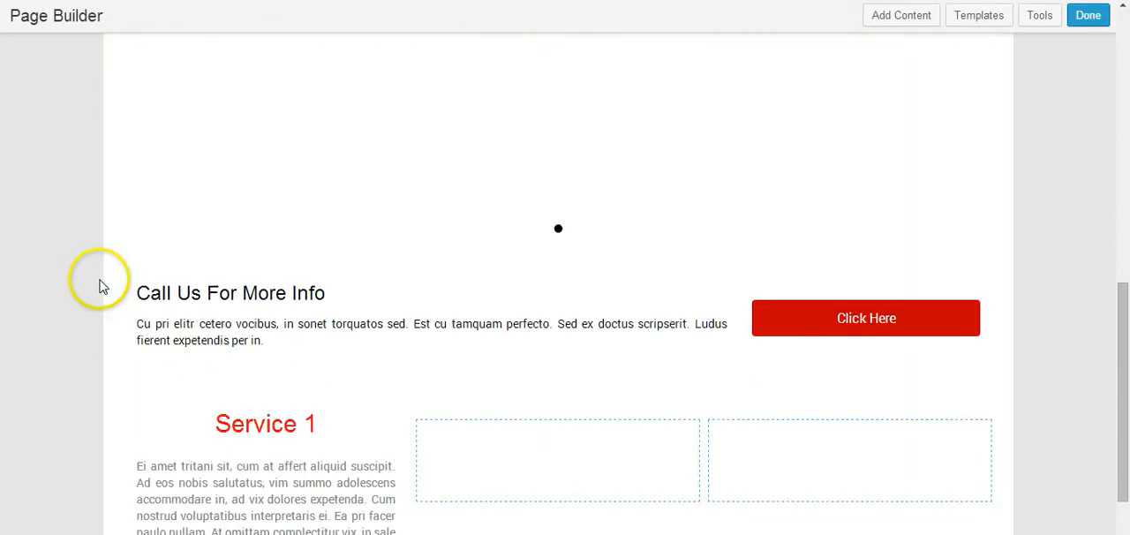
pyautogui.scroll(-2, 102, 287)
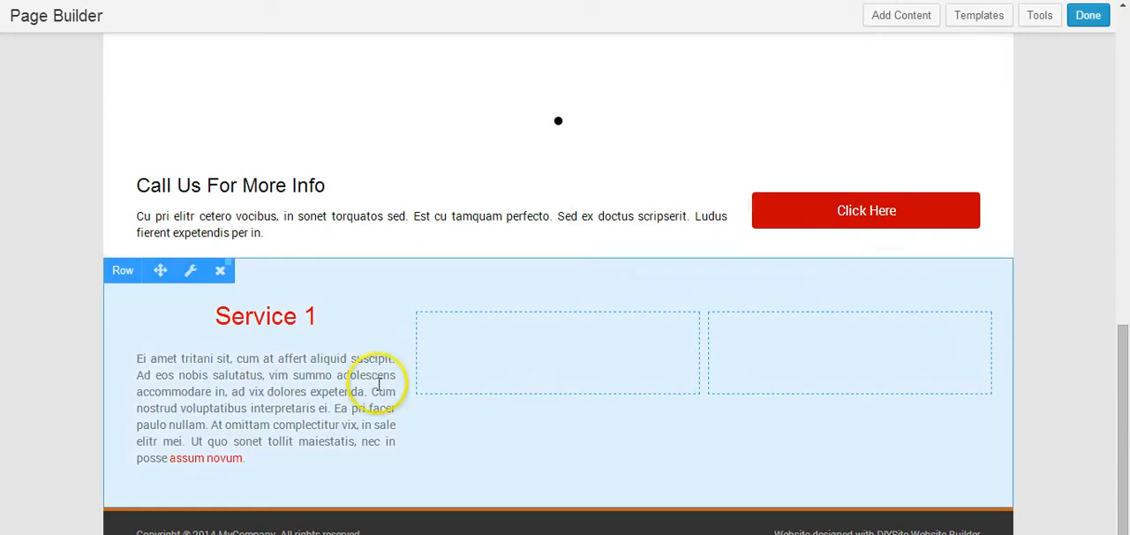
pyautogui.moveTo(274, 340)
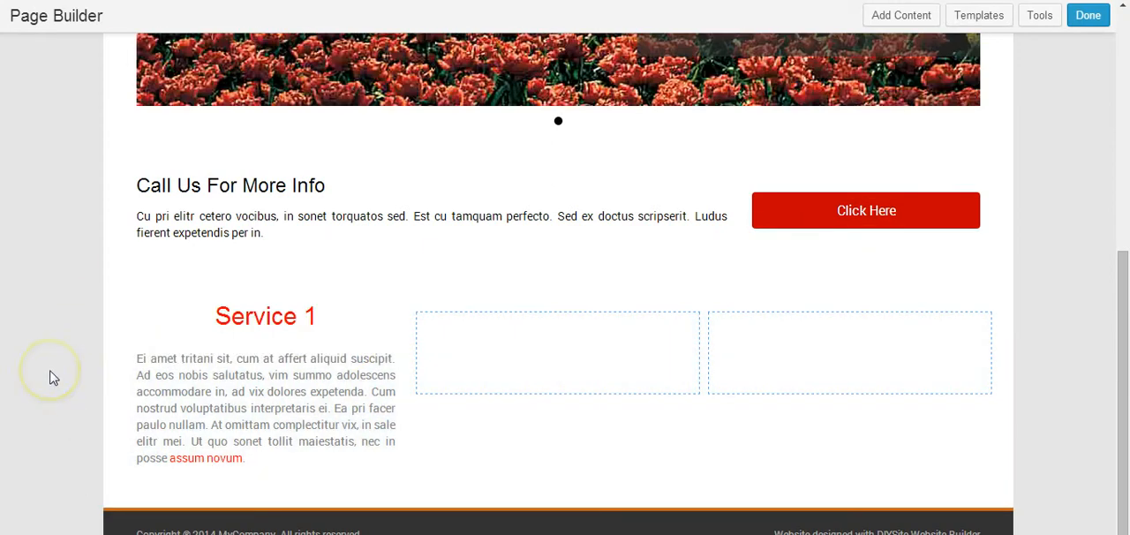
pyautogui.moveTo(320, 324)
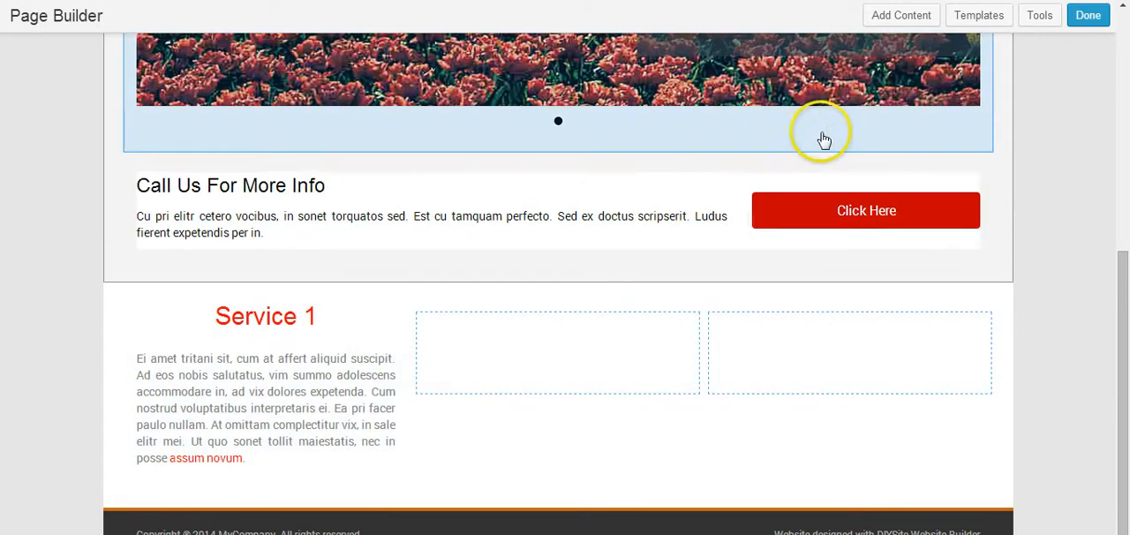
# Step: Add a Button module from the advanced modules below the paragraph in the first column
pyautogui.click(901, 15)
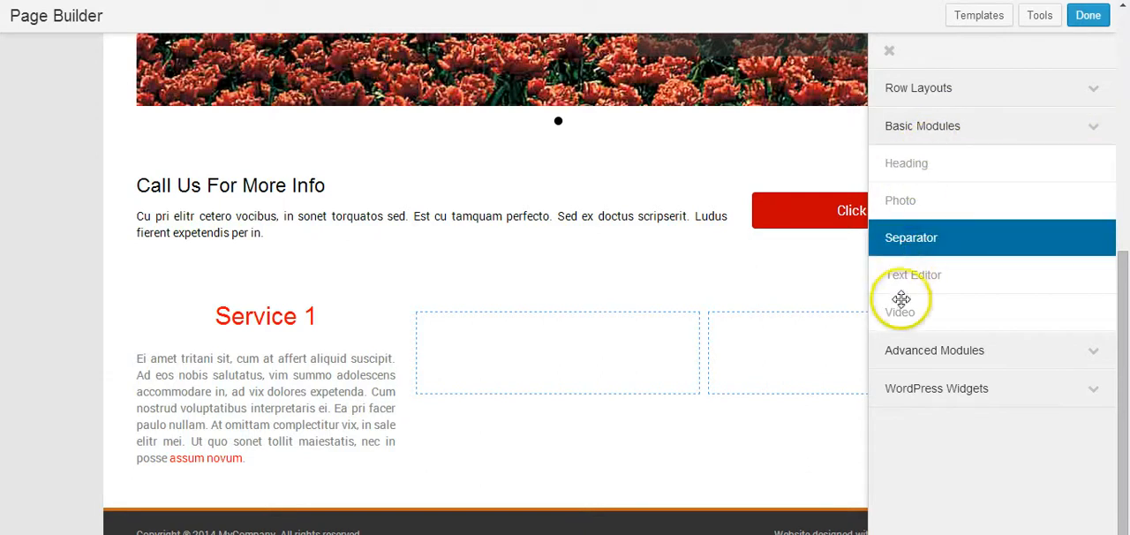
pyautogui.click(933, 130)
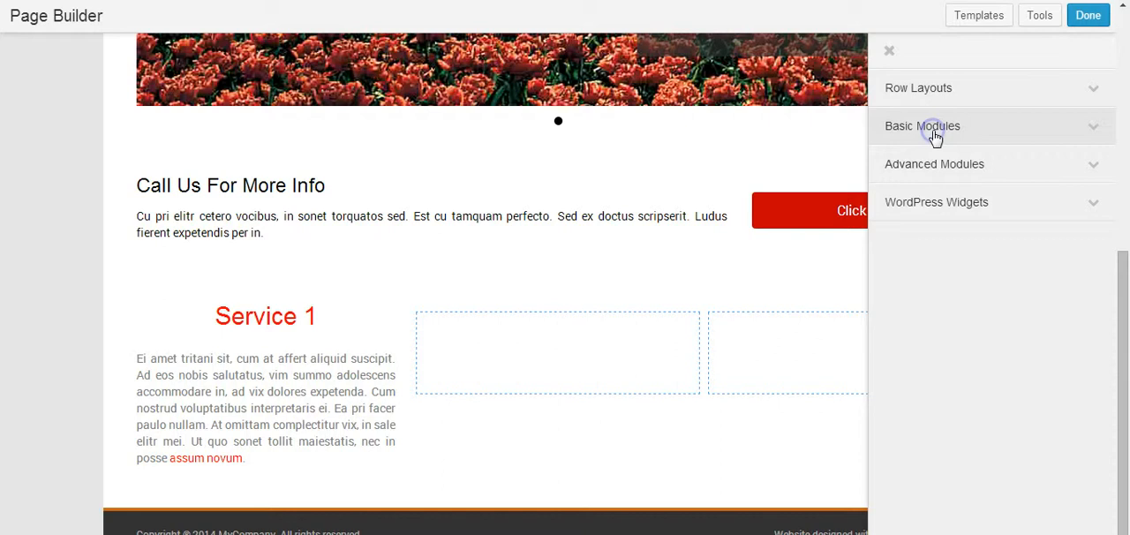
pyautogui.click(922, 166)
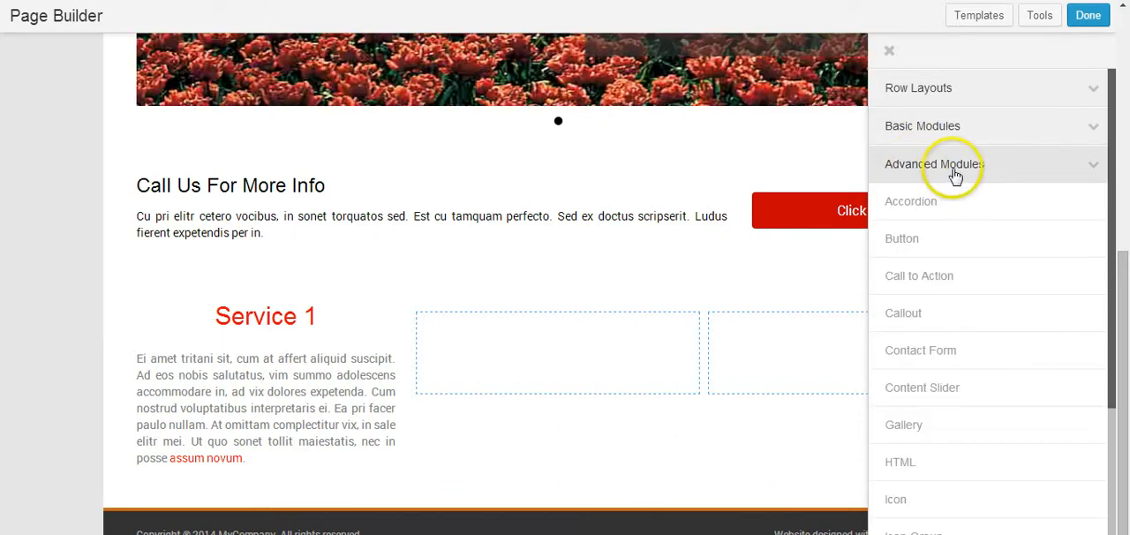
pyautogui.moveTo(902, 235); pyautogui.dragTo(228, 468)
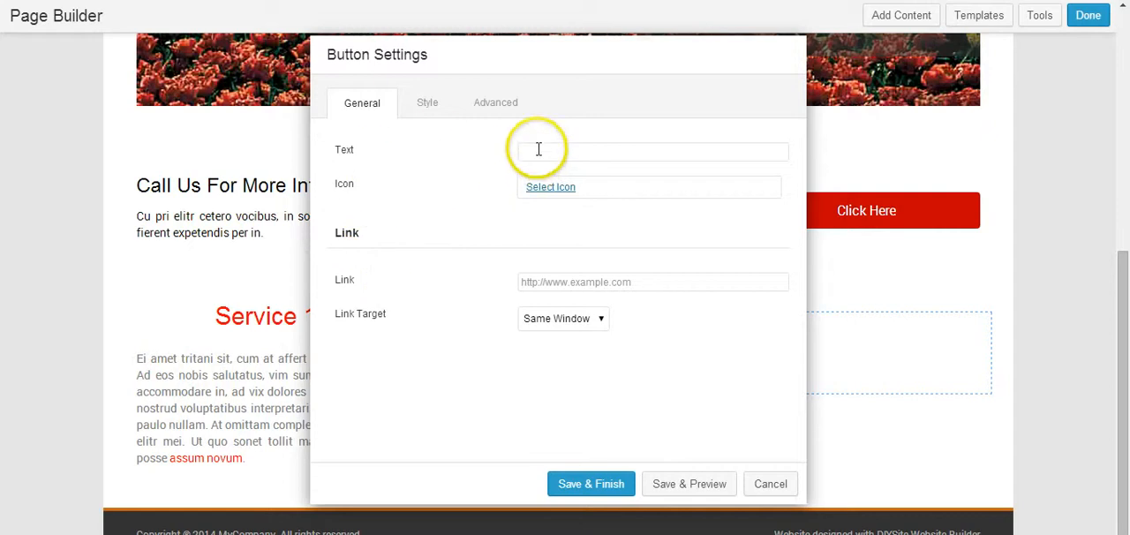
# Step: Label the button "Read More" and link it to "#", opening in a new window
pyautogui.click(785, 152)
pyautogui.write('Read More')
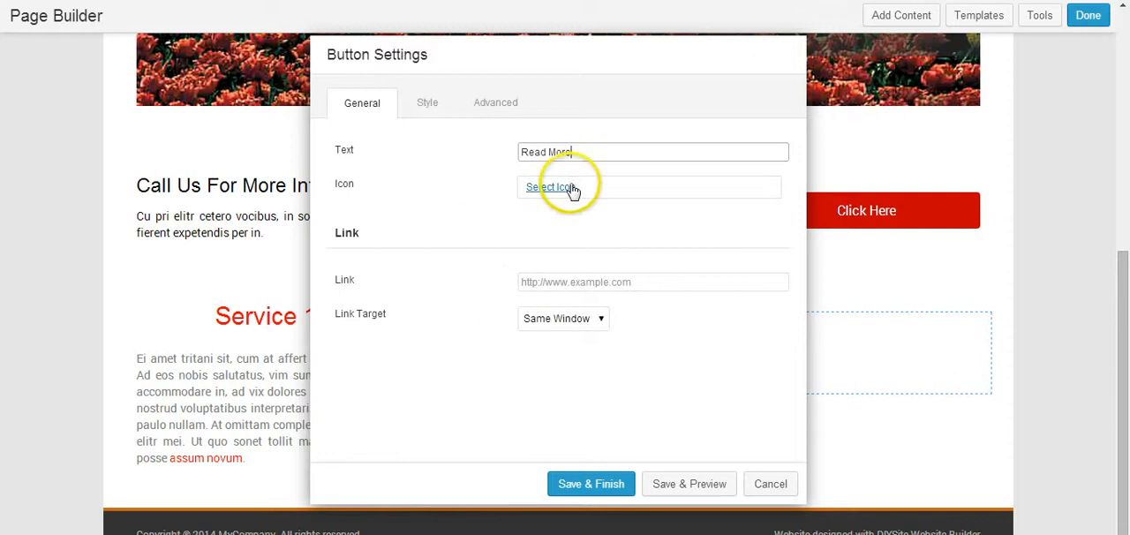
pyautogui.click(571, 283)
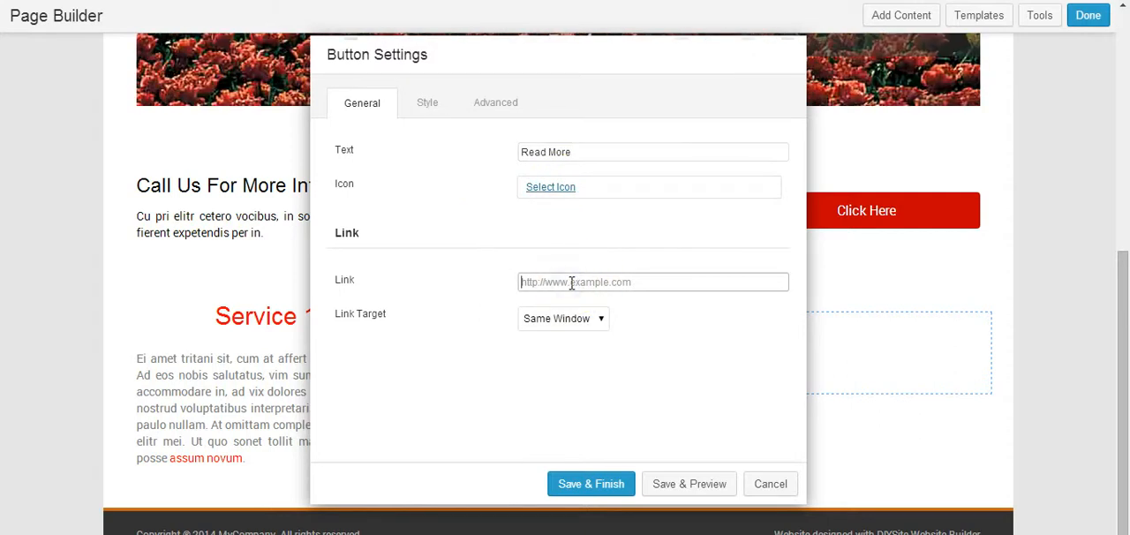
pyautogui.write('#')
pyautogui.click(553, 318)
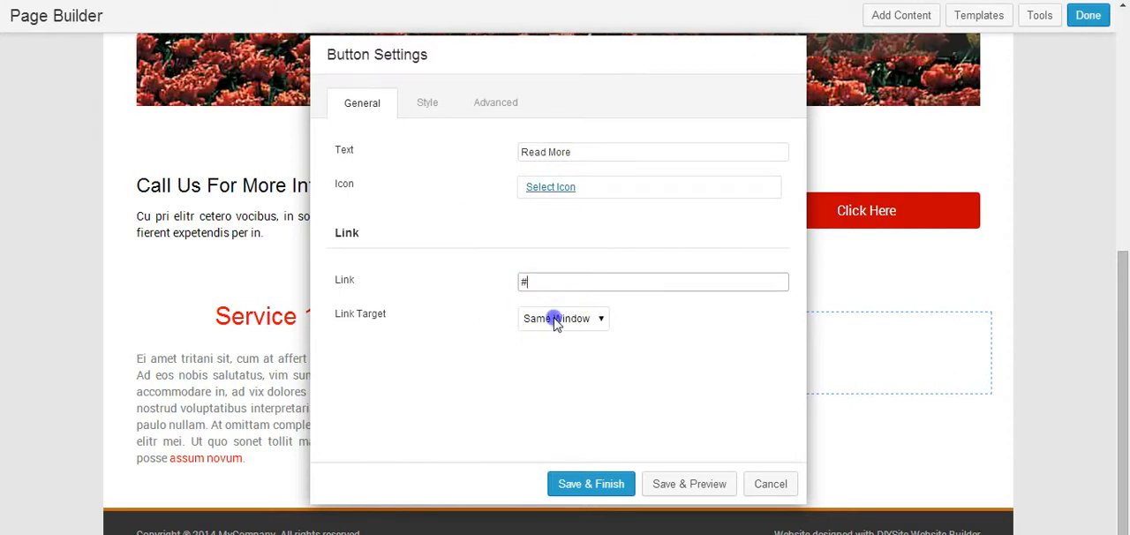
pyautogui.click(553, 349)
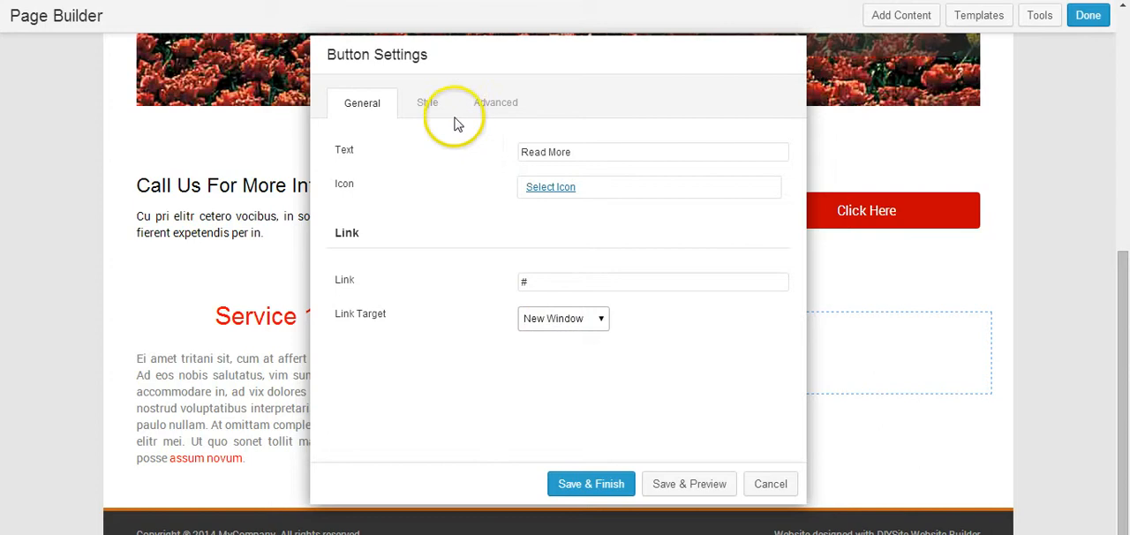
# Step: Set the button's background color to red and its background hover color to black
pyautogui.click(429, 106)
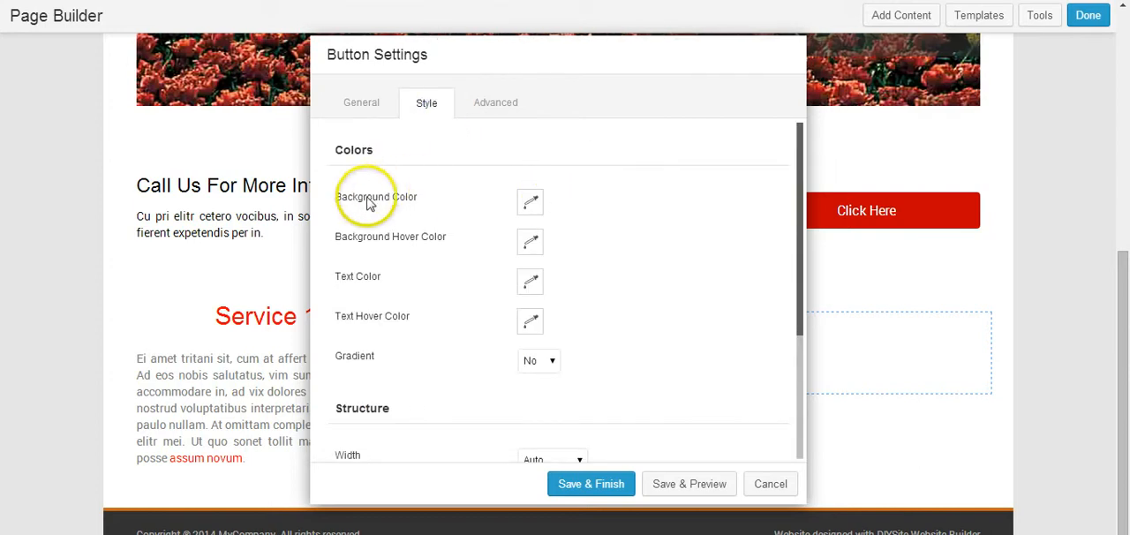
pyautogui.click(529, 201)
pyautogui.click(608, 249)
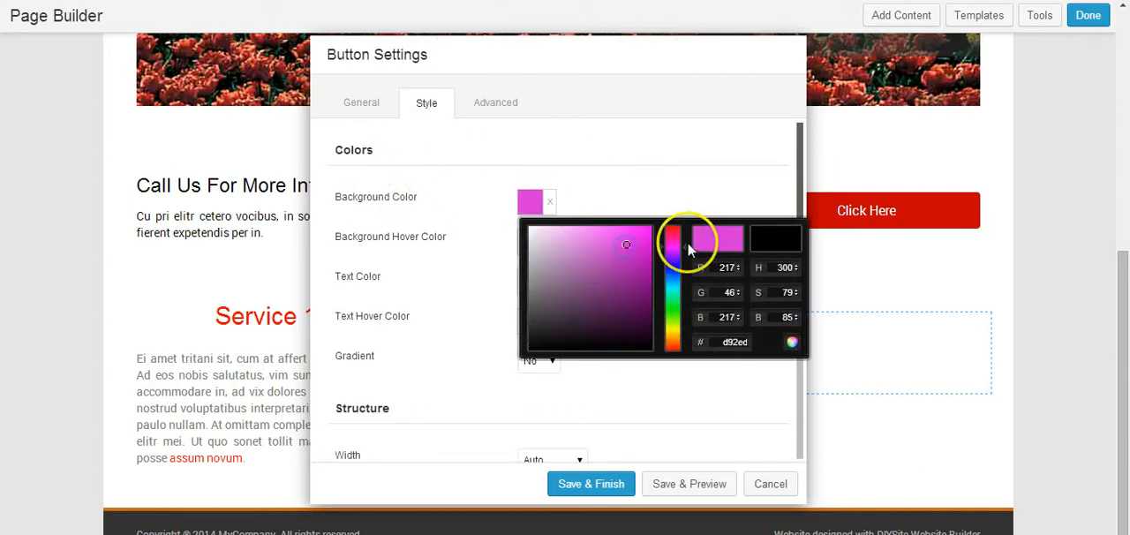
pyautogui.moveTo(675, 230)
pyautogui.mouseDown()
pyautogui.moveTo(640, 234)
pyautogui.moveTo(662, 222)
pyautogui.mouseUp()
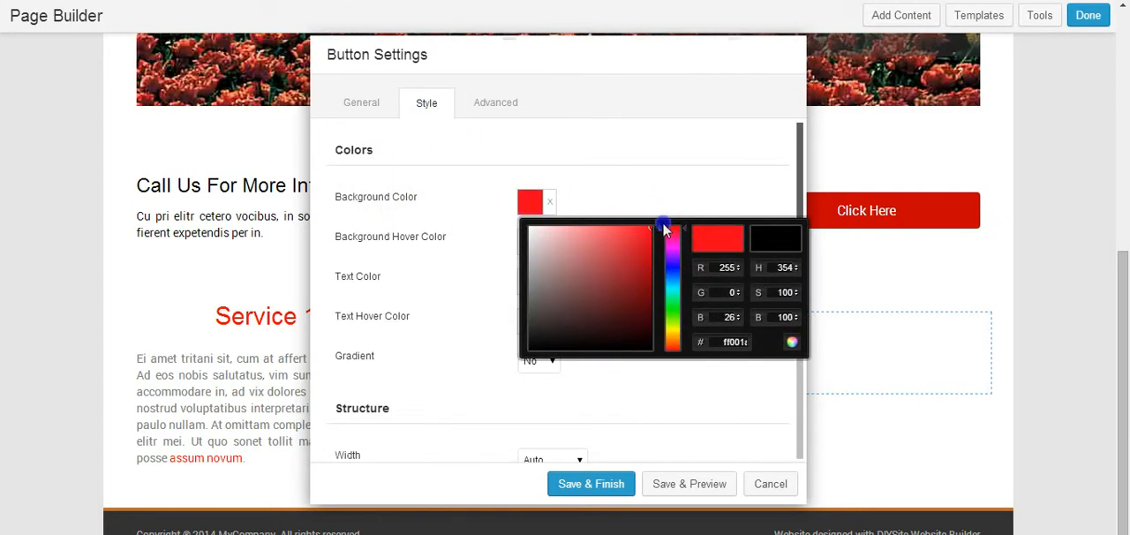
pyautogui.click(676, 195)
pyautogui.click(529, 240)
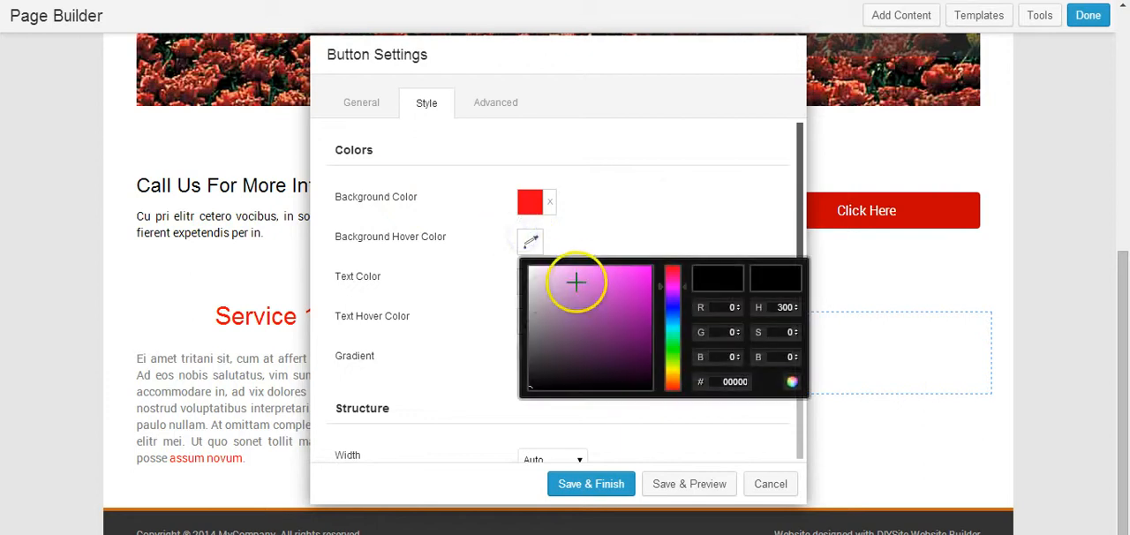
pyautogui.click(601, 240)
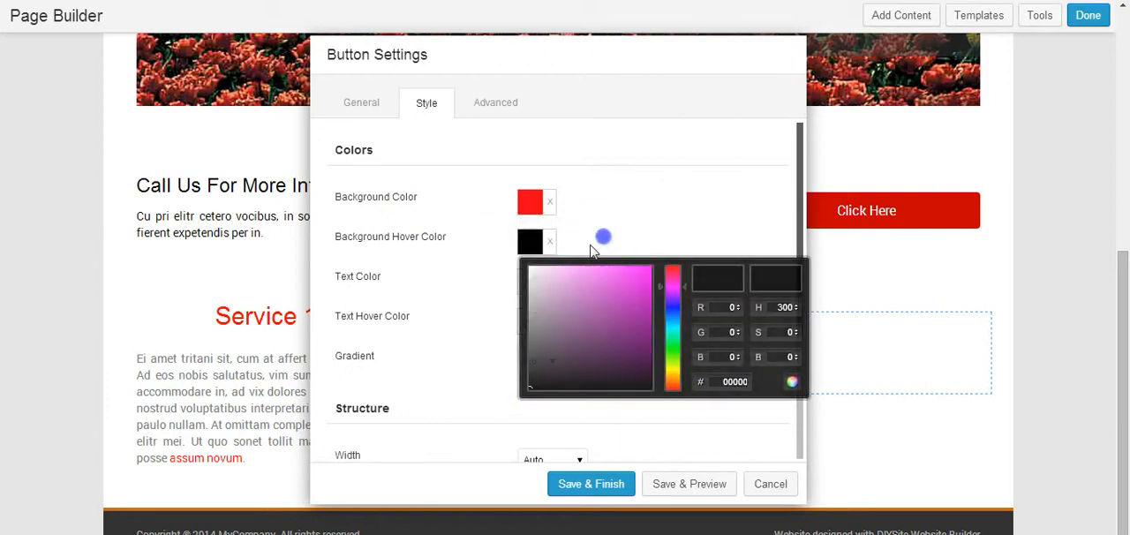
# Step: Set the button's text color to white and its text hover color to gray
pyautogui.click(529, 282)
pyautogui.click(534, 309)
pyautogui.click(577, 262)
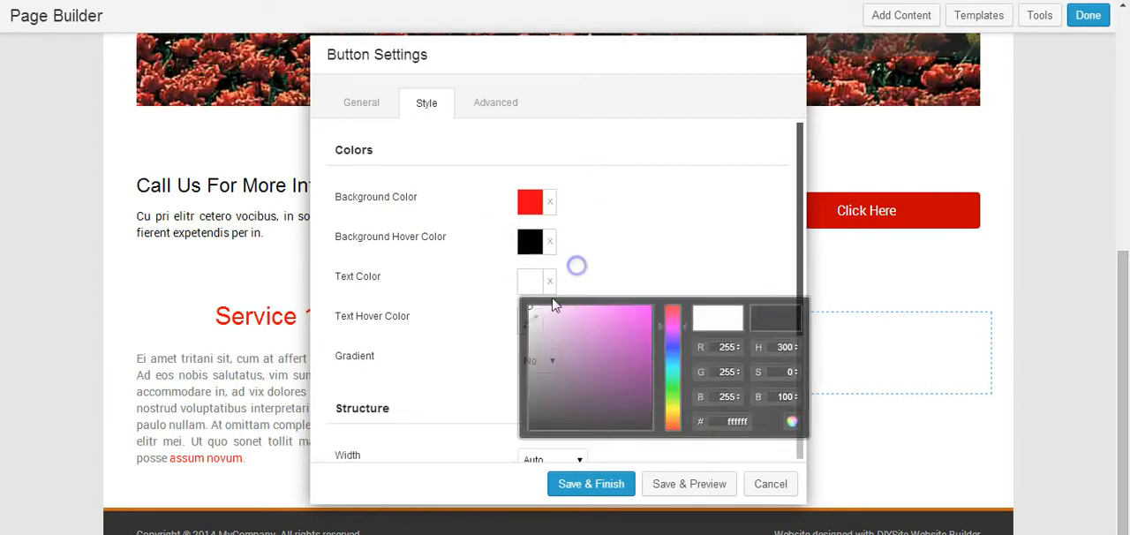
pyautogui.click(531, 324)
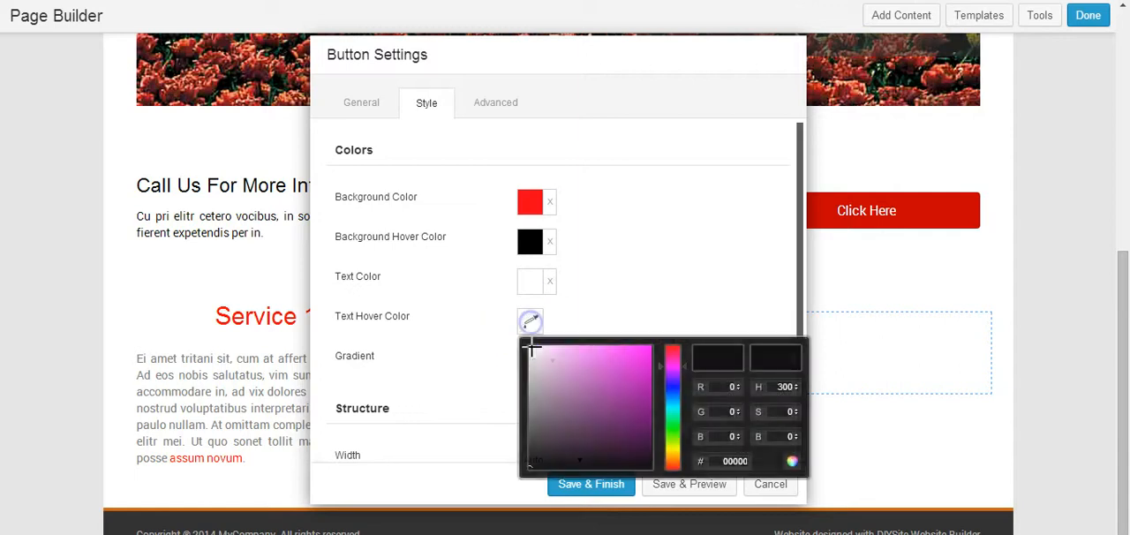
pyautogui.click(526, 372)
pyautogui.click(602, 313)
# Step: Set the button's width to Full Width, save the module and review the first column on the page
pyautogui.scroll(-3, 654, 267)
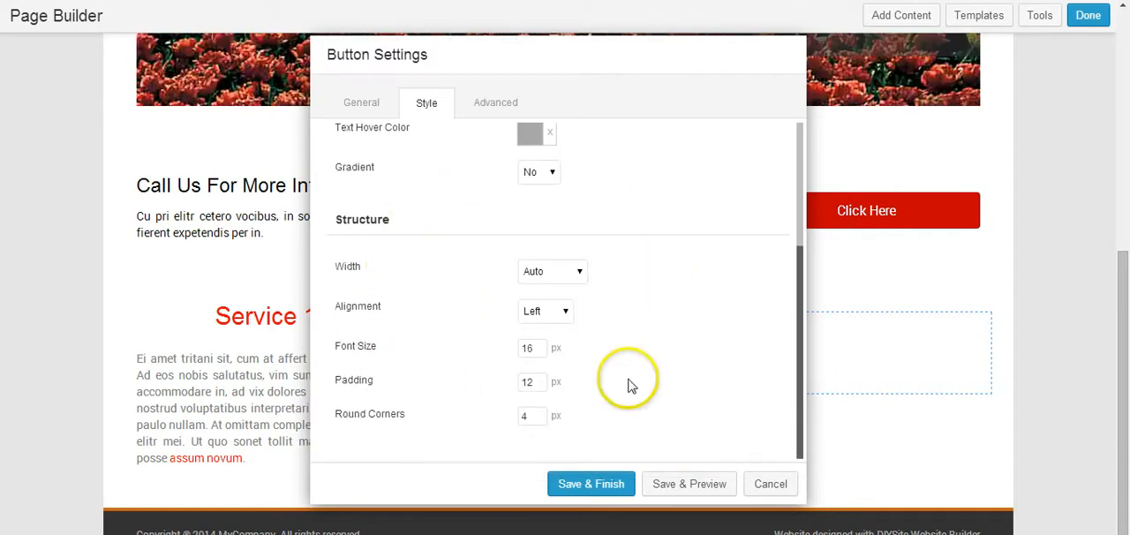
pyautogui.click(575, 279)
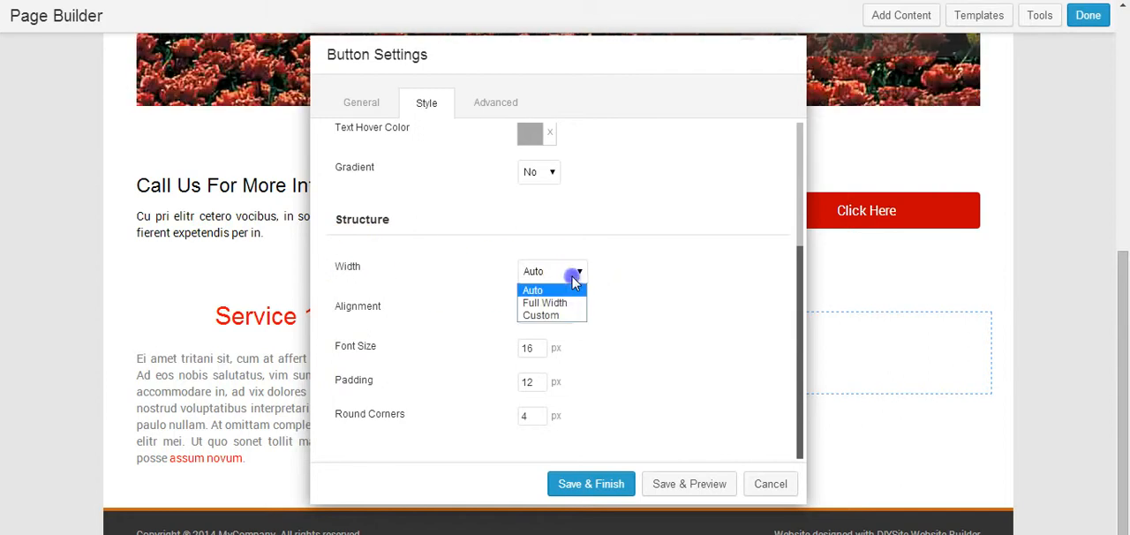
pyautogui.click(533, 305)
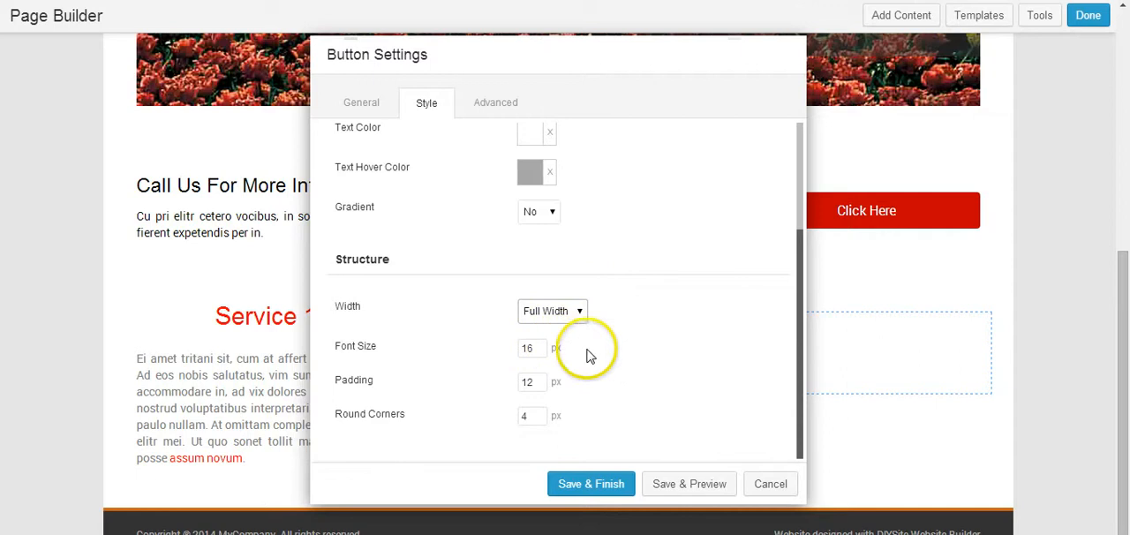
pyautogui.click(492, 104)
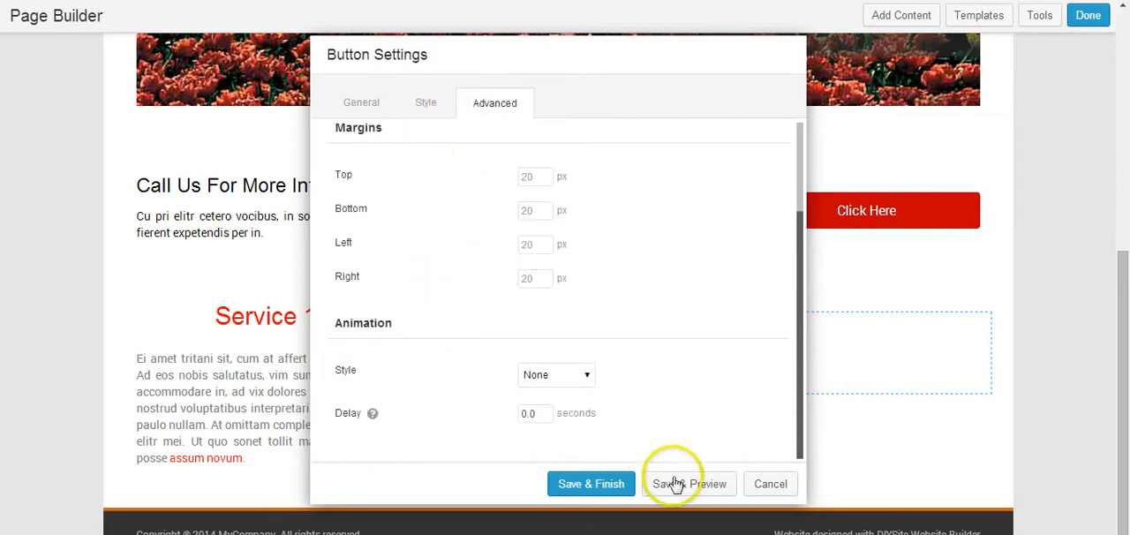
pyautogui.click(591, 484)
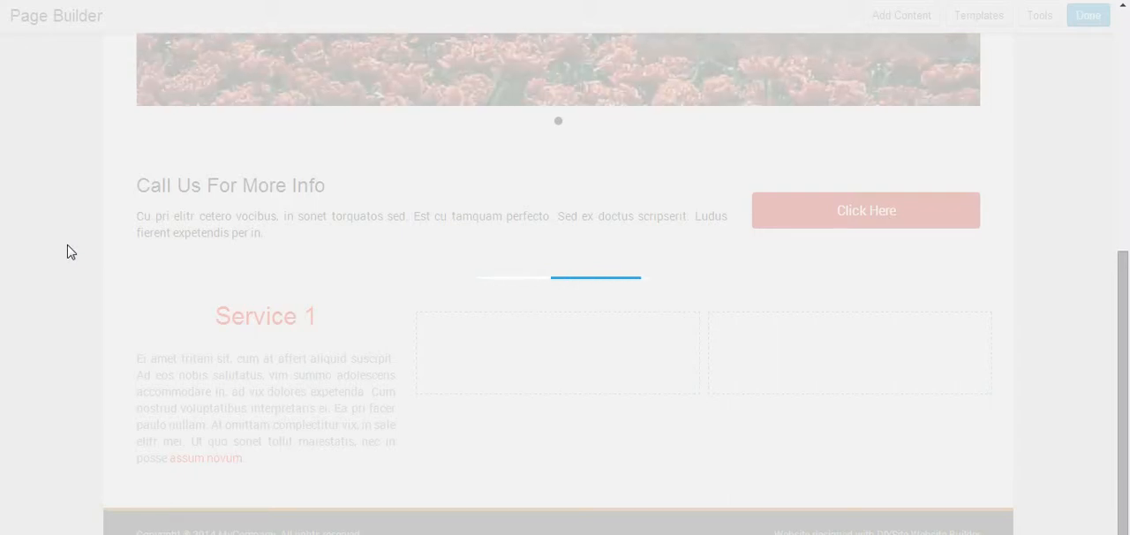
pyautogui.scroll(-5, 74, 253)
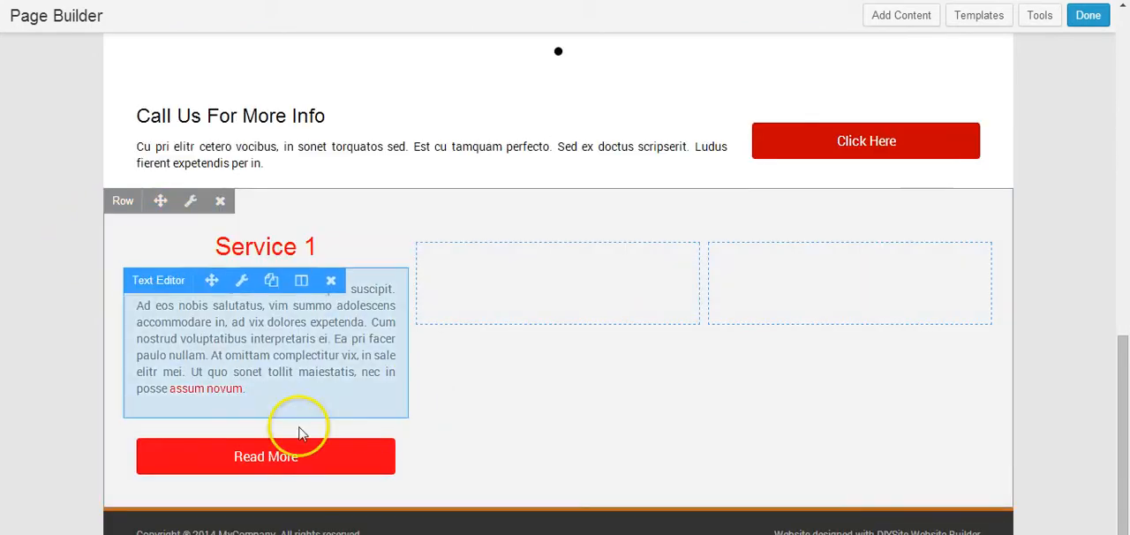
pyautogui.moveTo(267, 457)
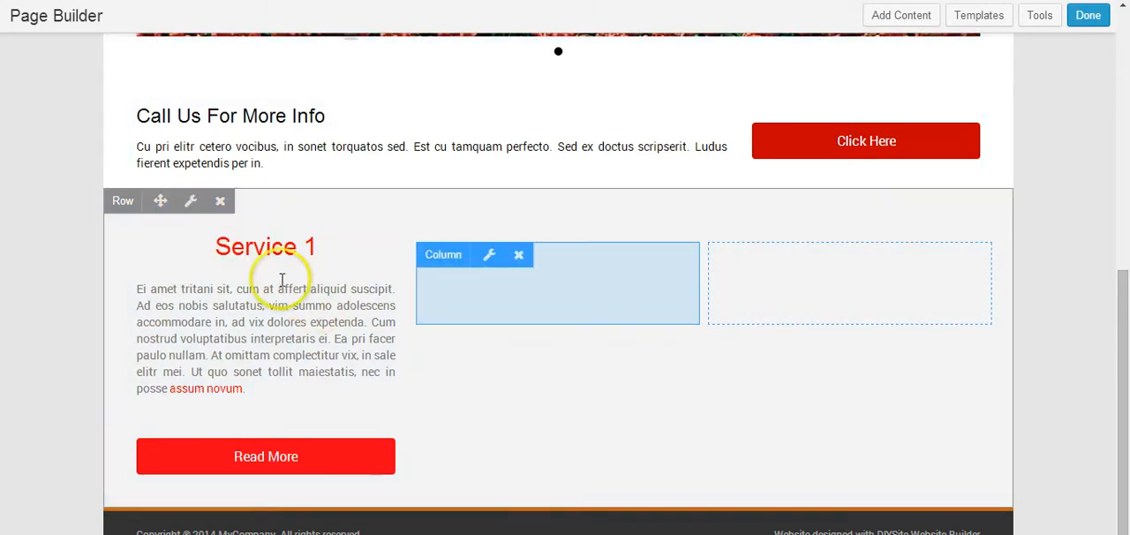
pyautogui.moveTo(220, 256)
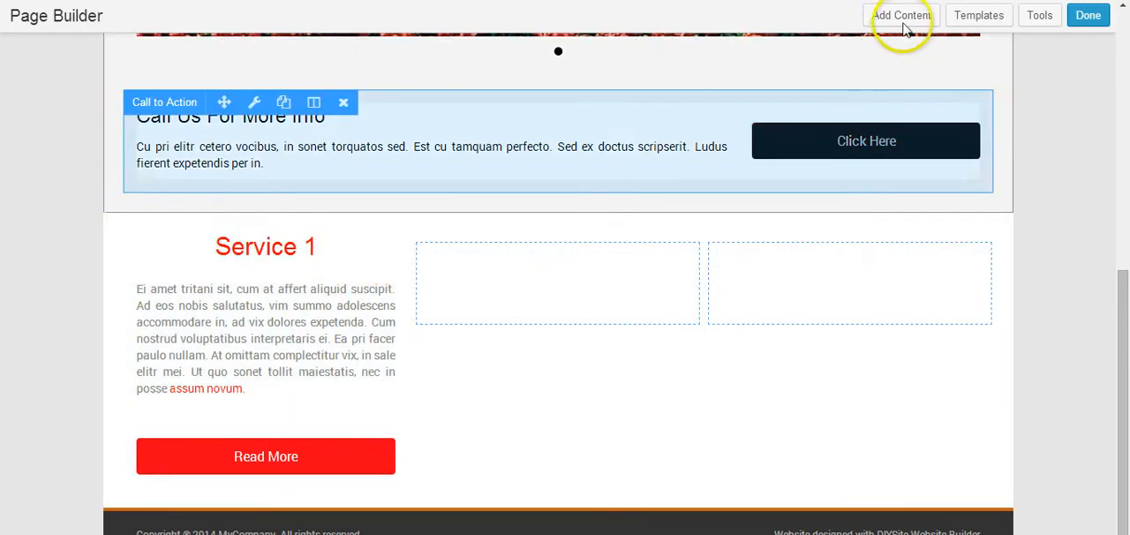
# Step: Add a Photo module from the basic modules to the first column
pyautogui.click(903, 19)
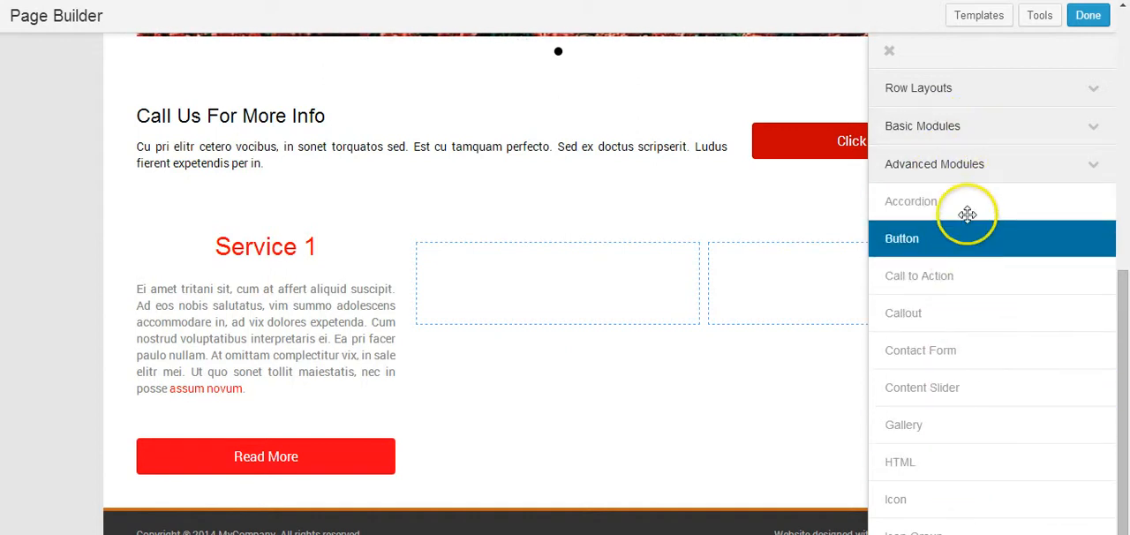
pyautogui.click(971, 130)
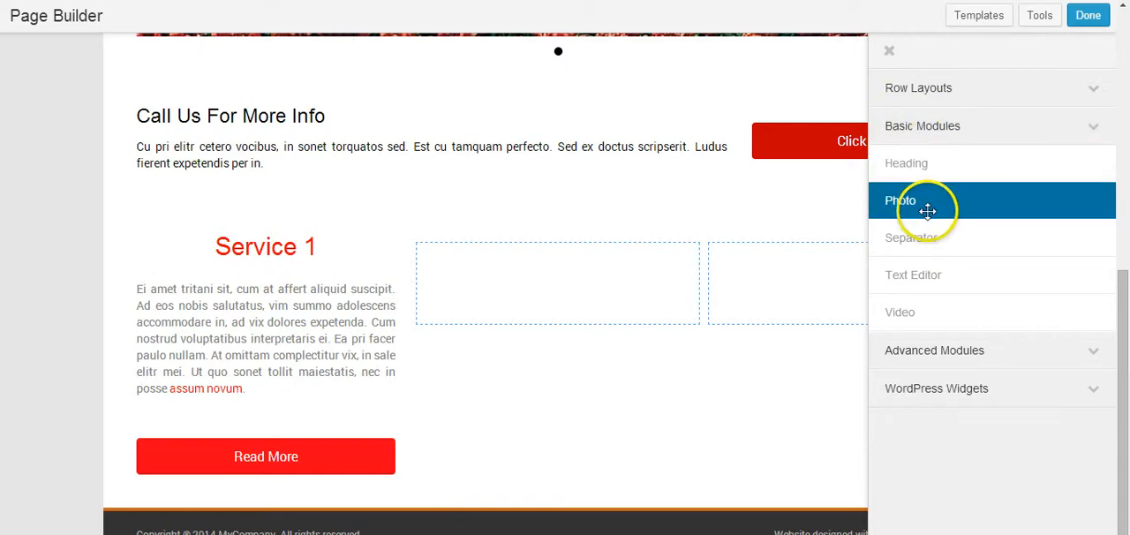
pyautogui.moveTo(933, 203); pyautogui.dragTo(203, 330)
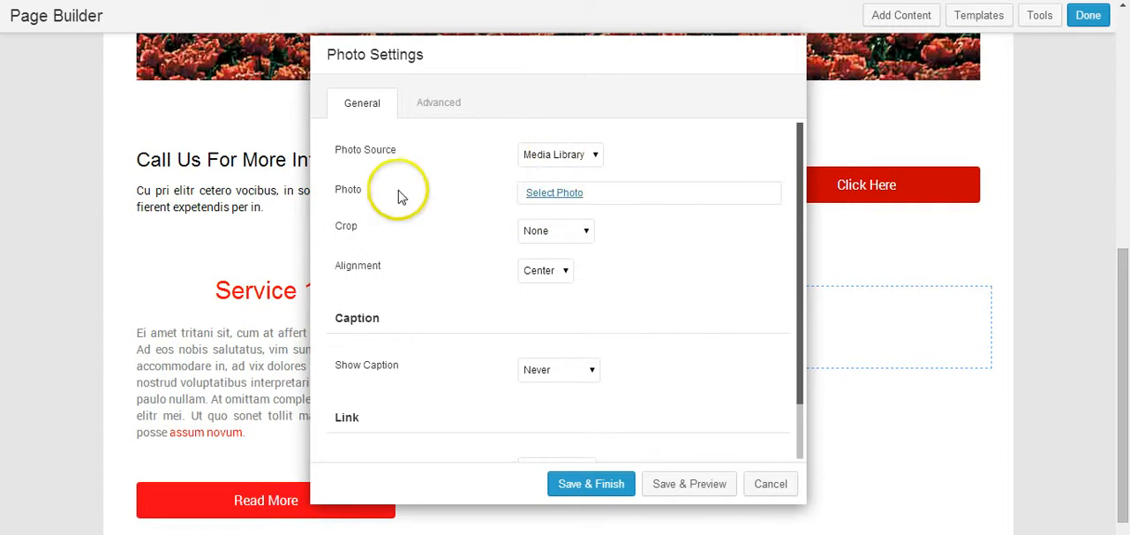
# Step: Upload the service3 image from the Images For Videos folder to the media library and use it as the module's photo
pyautogui.click(540, 192)
pyautogui.click(243, 206)
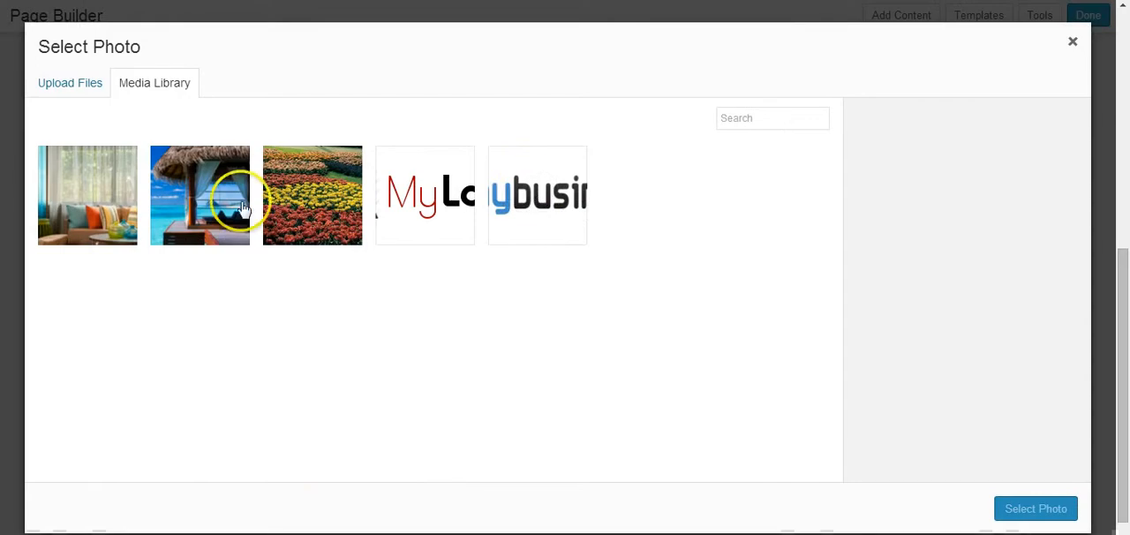
pyautogui.click(198, 190)
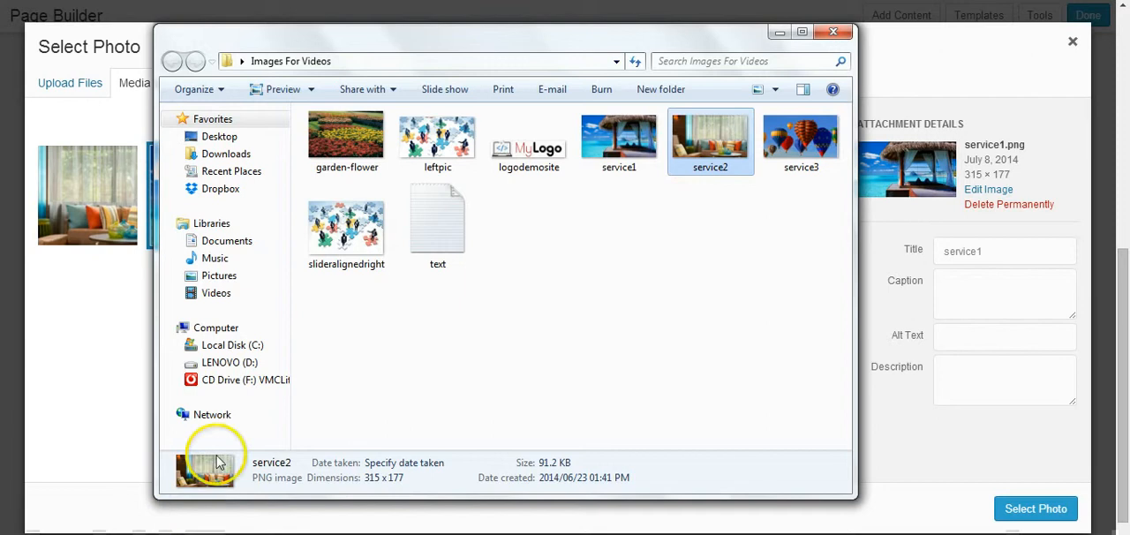
pyautogui.click(820, 153)
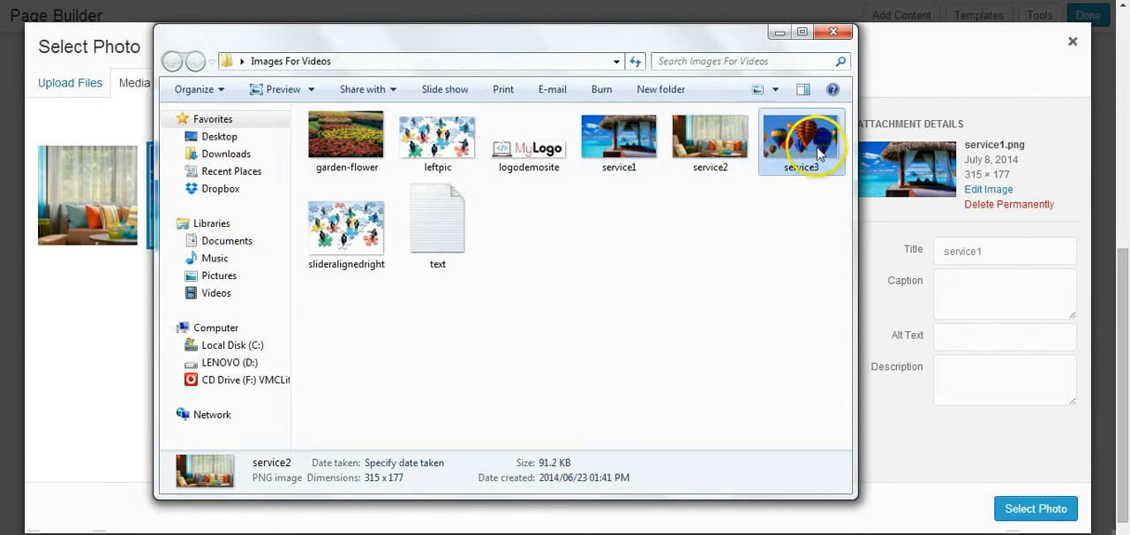
pyautogui.moveTo(819, 153); pyautogui.dragTo(90, 360)
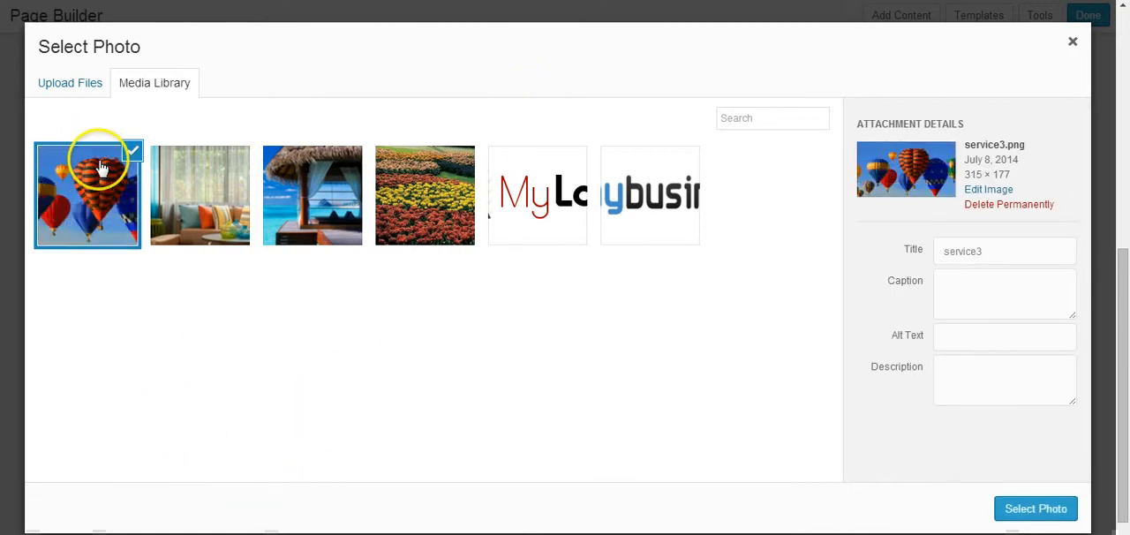
pyautogui.click(1046, 510)
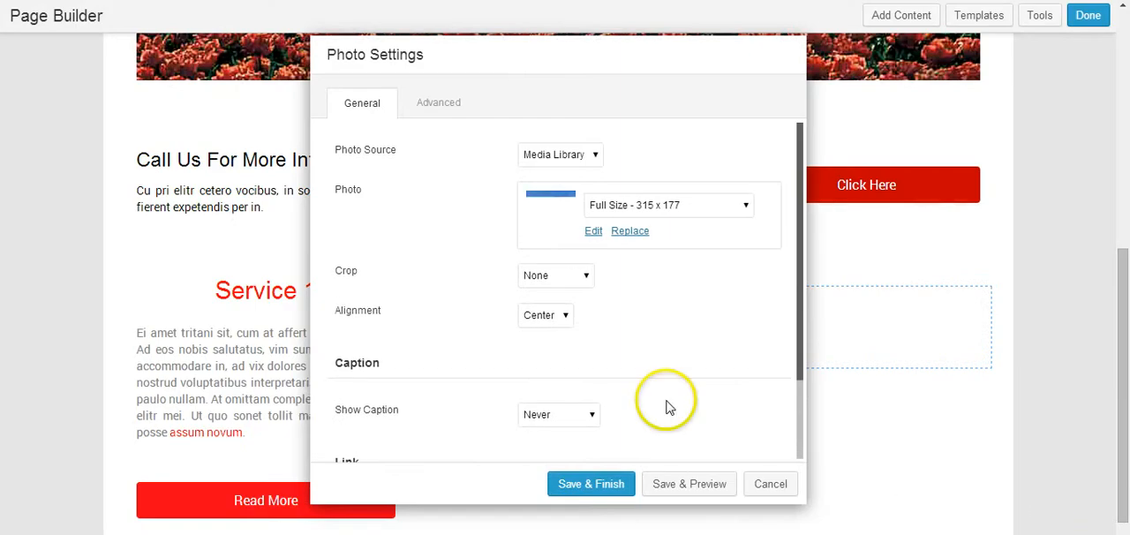
# Step: Keep the photo's crop at None and alignment at Center, save the Photo module and review the first column on the page
pyautogui.click(560, 276)
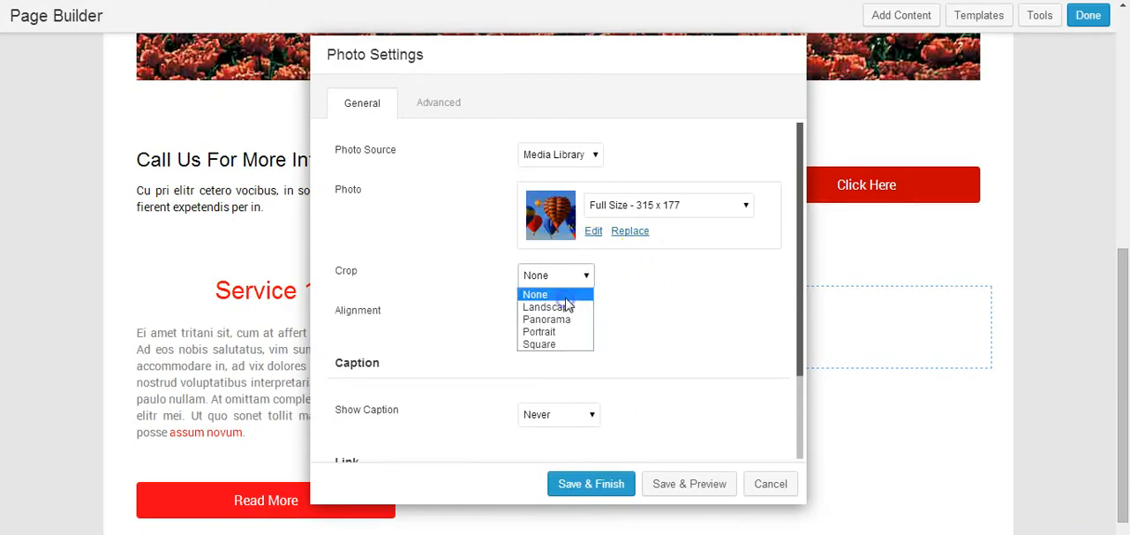
pyautogui.click(679, 317)
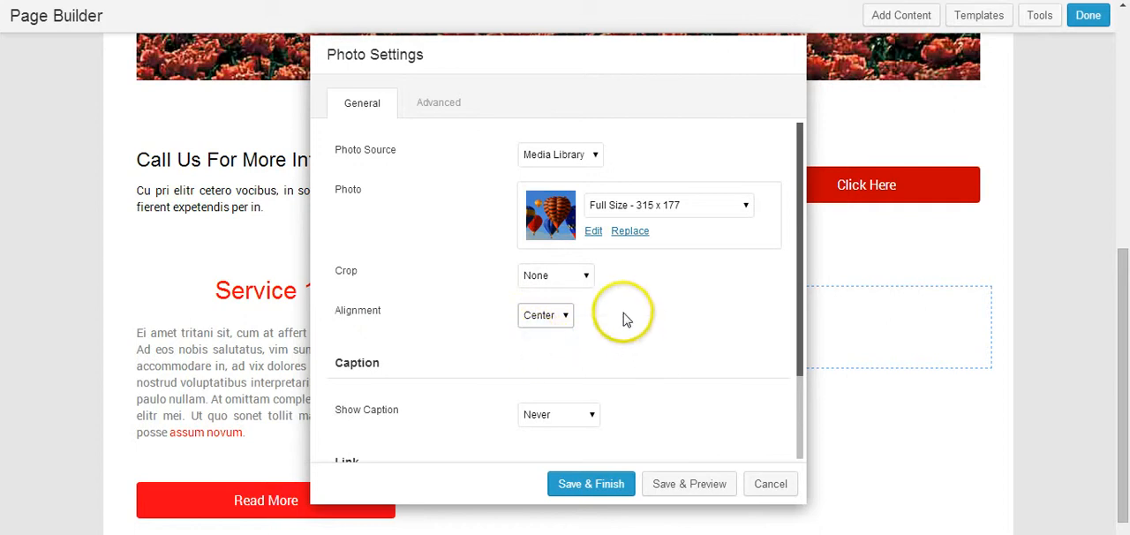
pyautogui.scroll(-2, 623, 318)
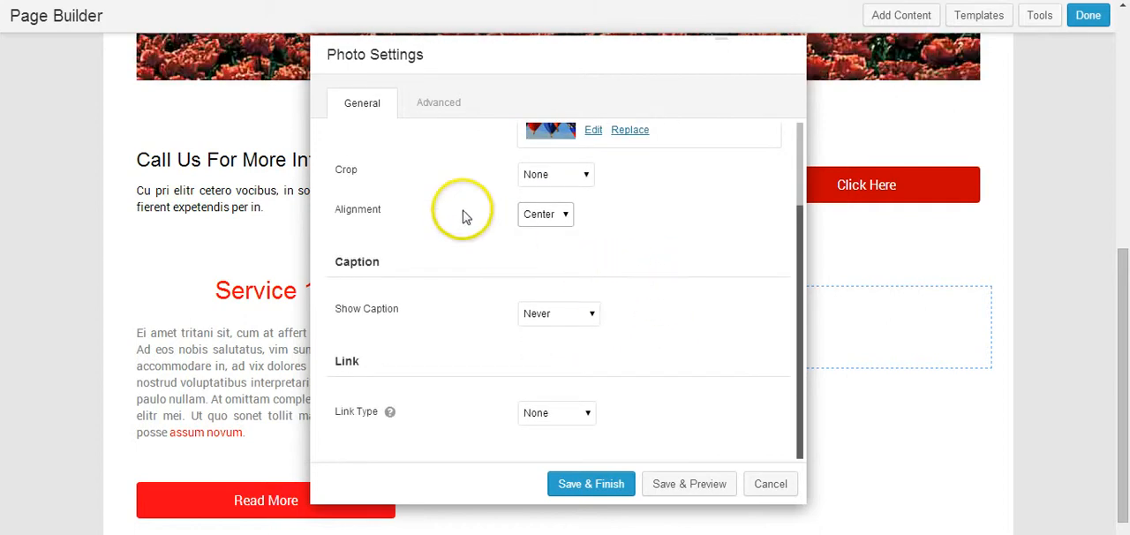
pyautogui.scroll(2, 465, 218)
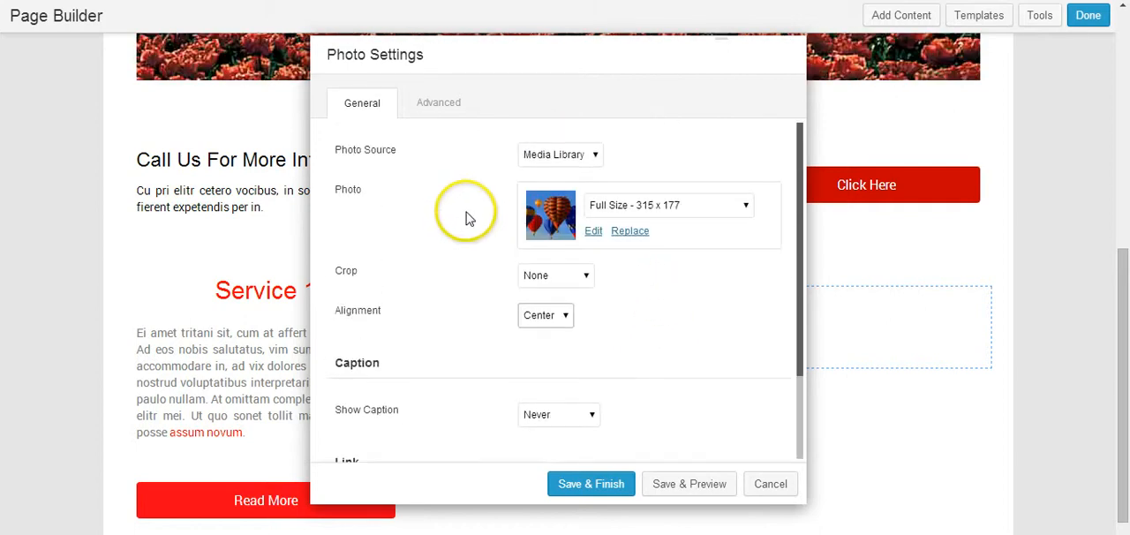
pyautogui.click(565, 488)
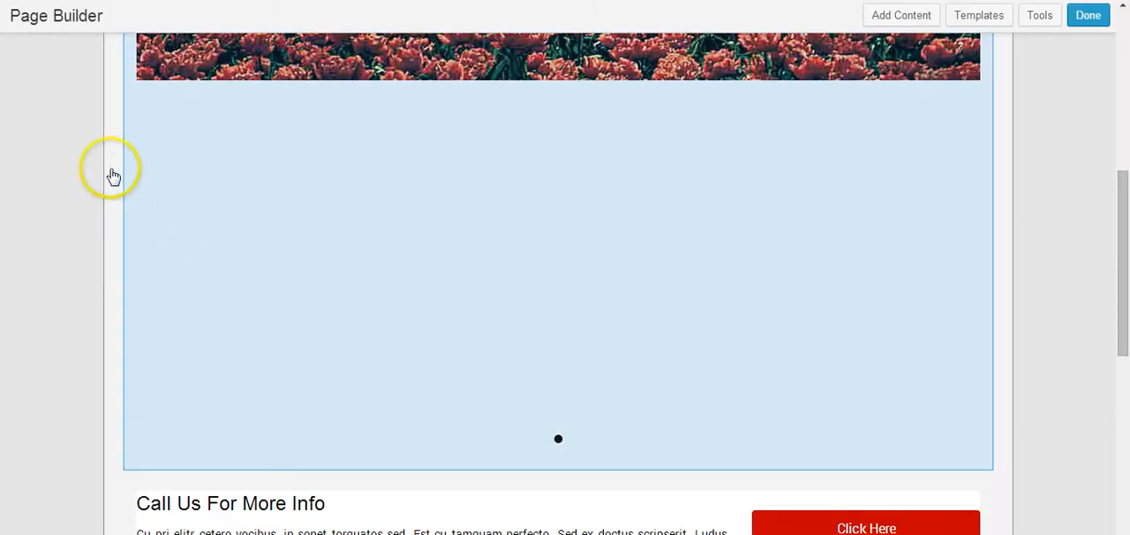
pyautogui.scroll(-3, 102, 159)
pyautogui.scroll(-4, 98, 153)
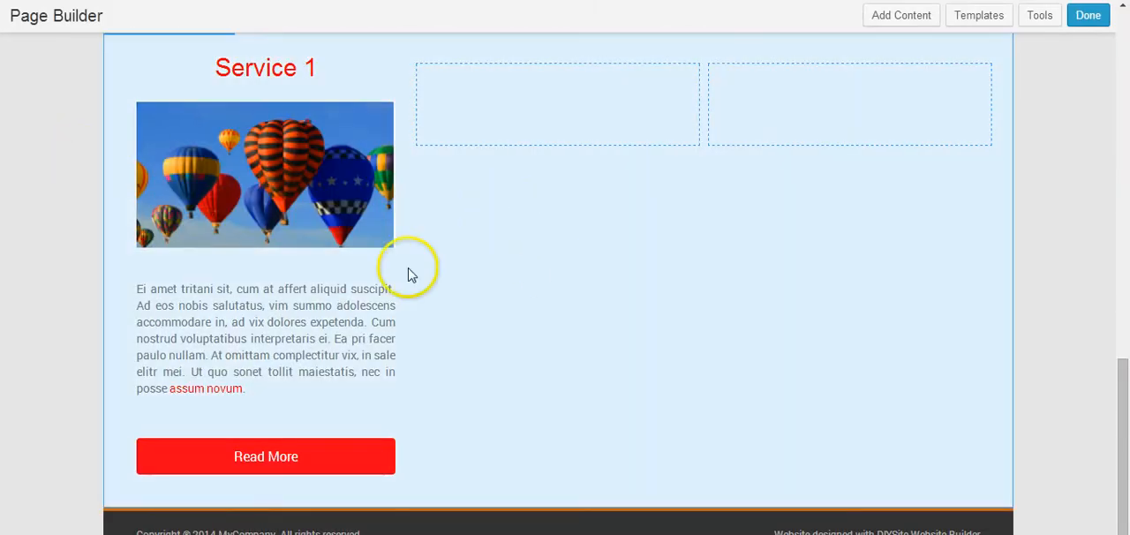
# Step: Add a Callout module from the advanced modules to the second column and enter "Service 2" as its heading
pyautogui.moveTo(274, 166)
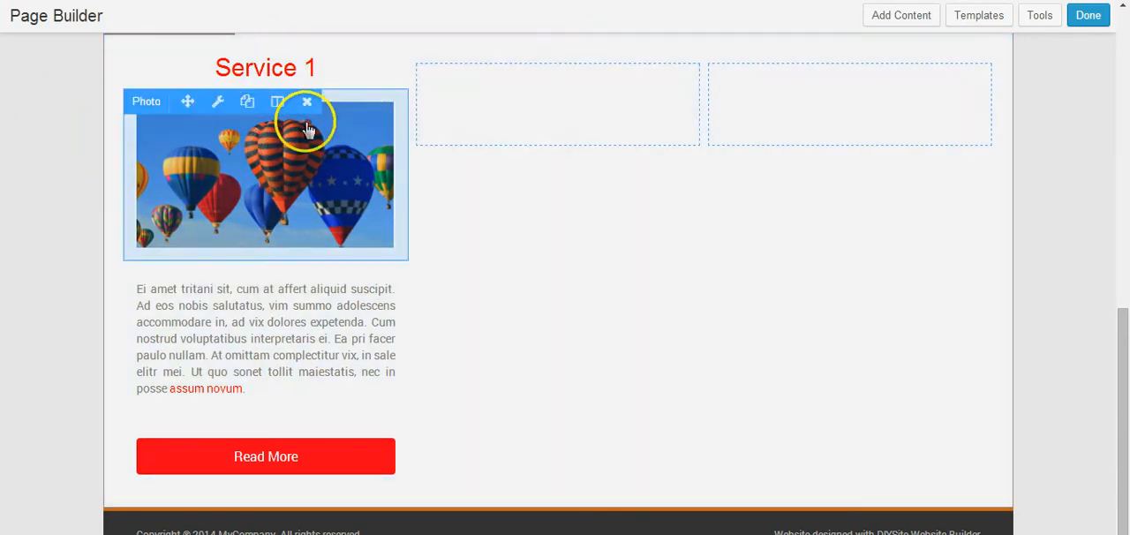
pyautogui.moveTo(547, 83)
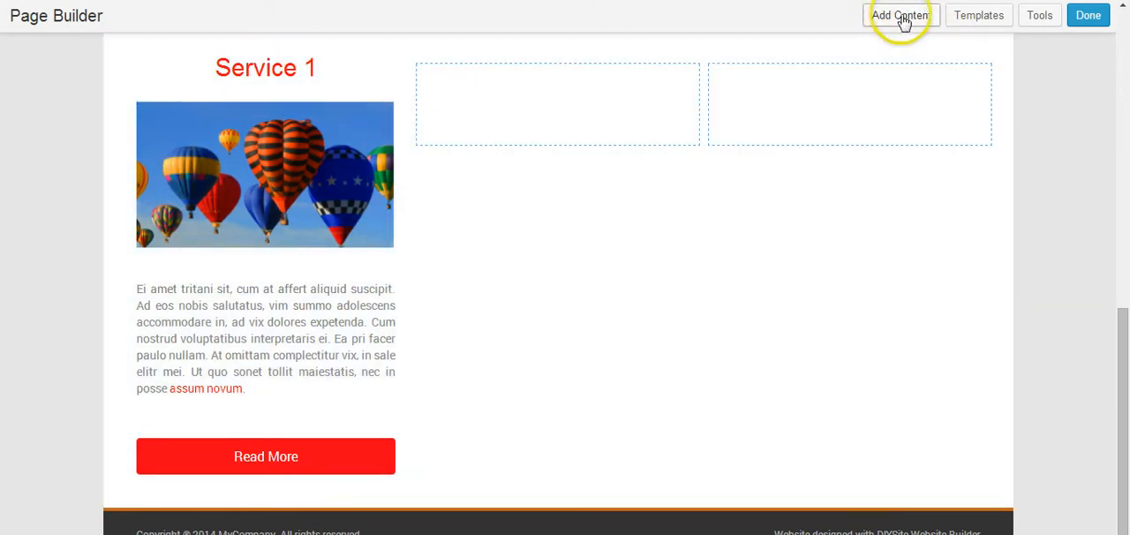
pyautogui.click(900, 16)
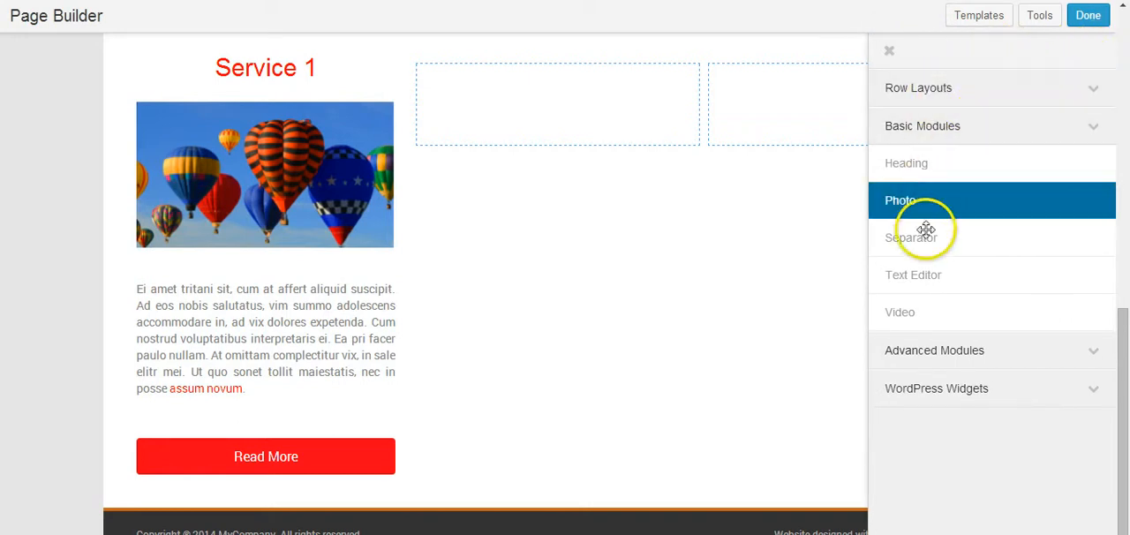
pyautogui.click(941, 349)
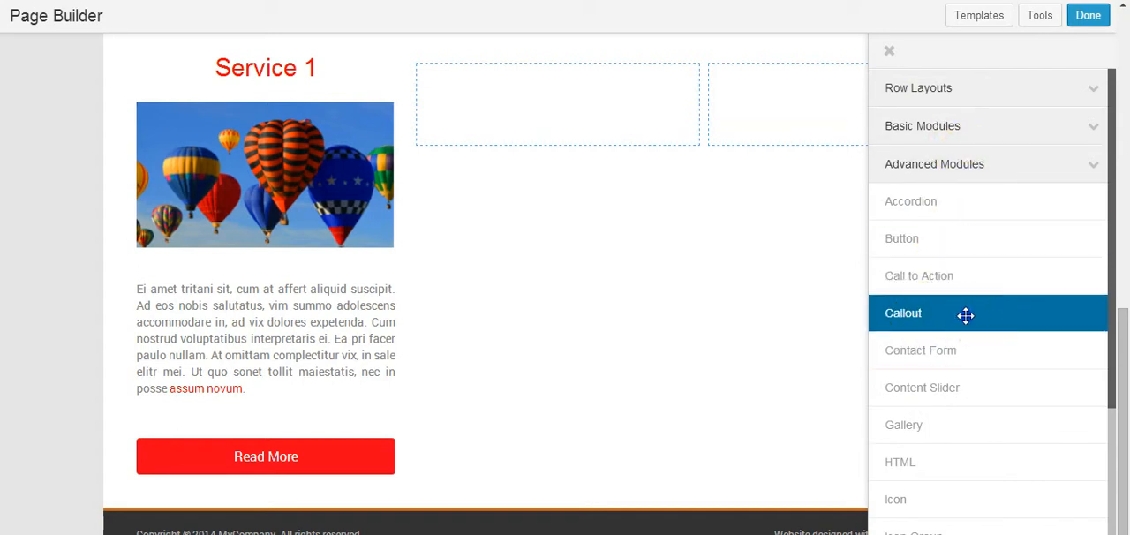
pyautogui.moveTo(966, 315); pyautogui.dragTo(498, 98)
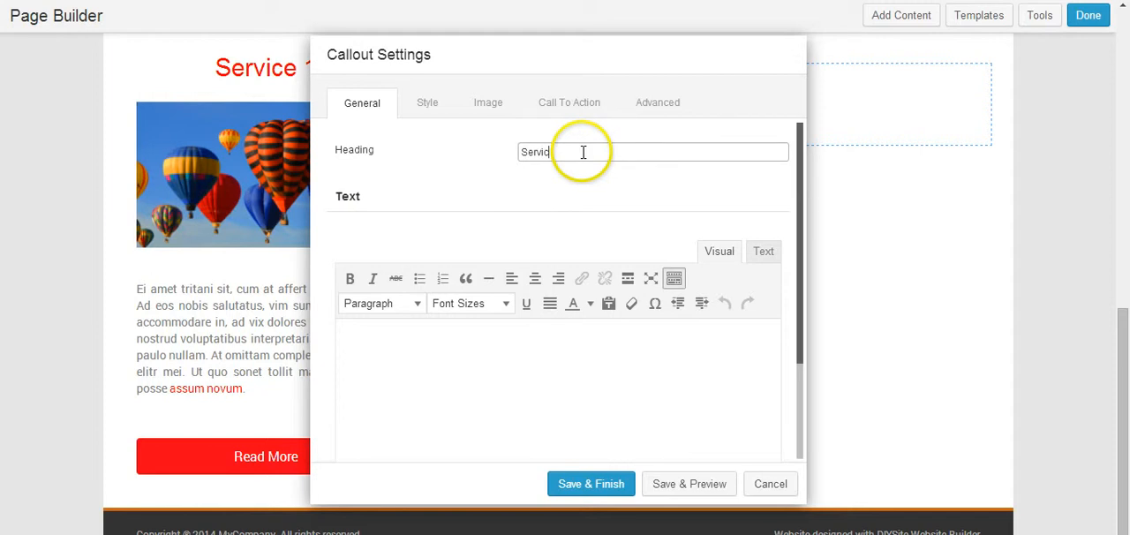
# Step: Paste the copied "Ei amet tritani sit" paragraph into the callout's text and justify it
pyautogui.click(508, 347)
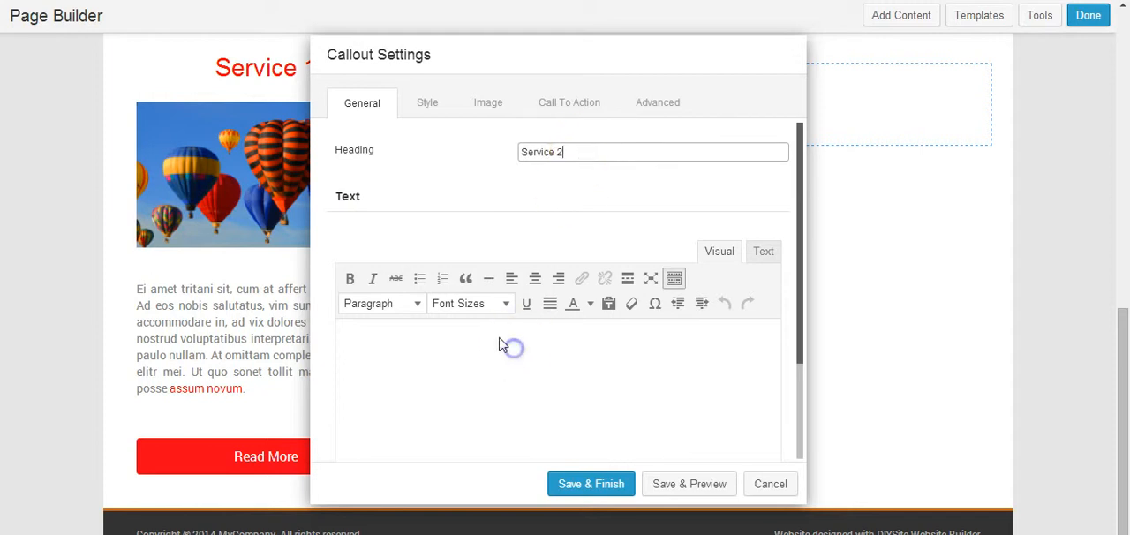
pyautogui.hotkey('alt', 'Tab')
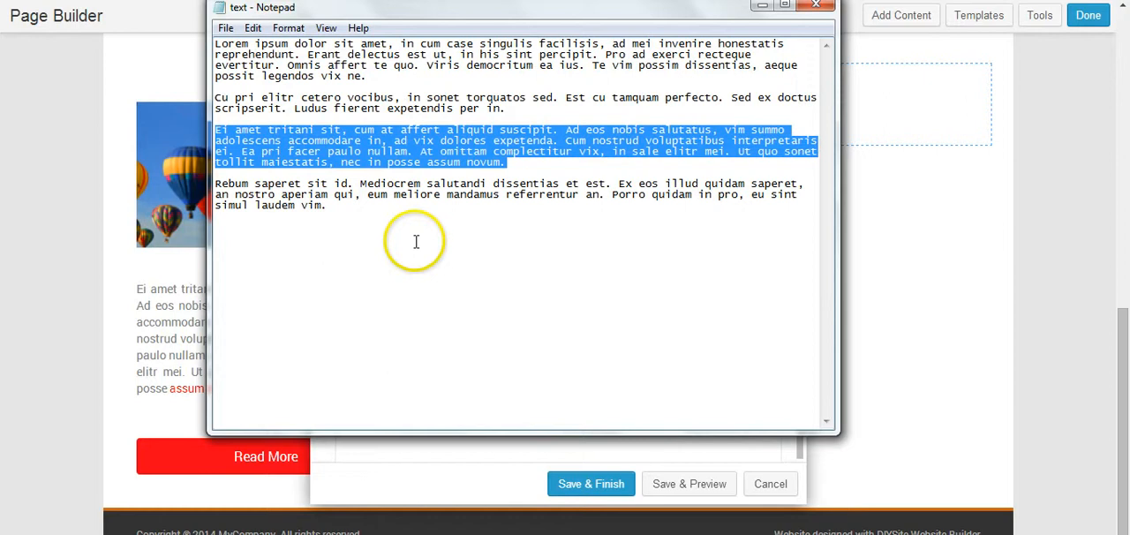
pyautogui.click(761, 6)
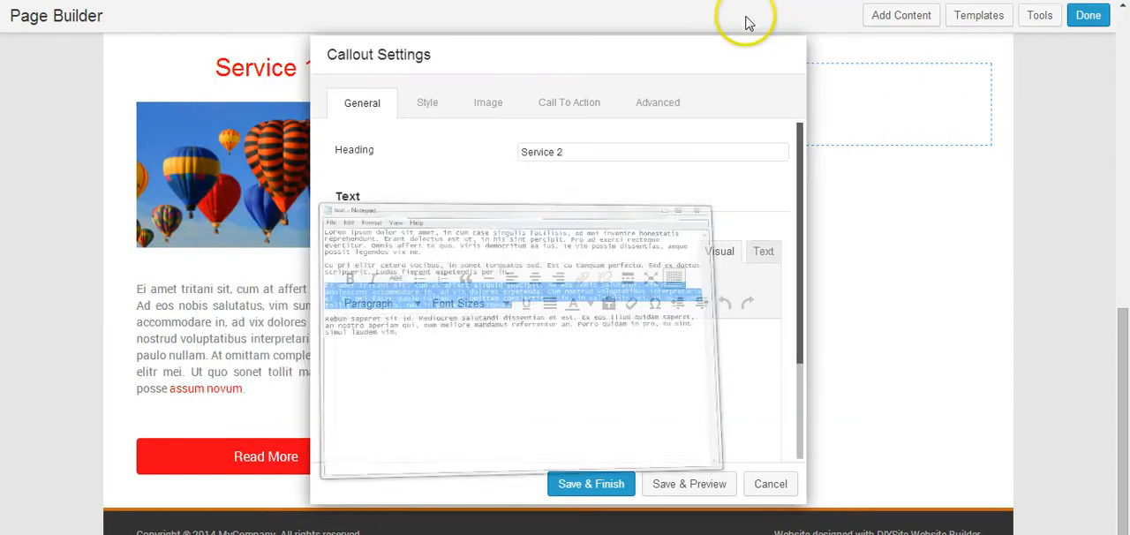
pyautogui.write('Ei amet tritani sit, cum at affert aliquid suscipit. Ad eos nobis salutatus, vim summo adolescens accommodare in, ad vix dolores expetenda. Cum nostrud voluptatibus interpretaris ei. Ea pri facer paulo nullam. At omittam complectitur vix, in sale elitr mei. Ut quo sonet tollit maiestatis, nec in posse assum novum.')
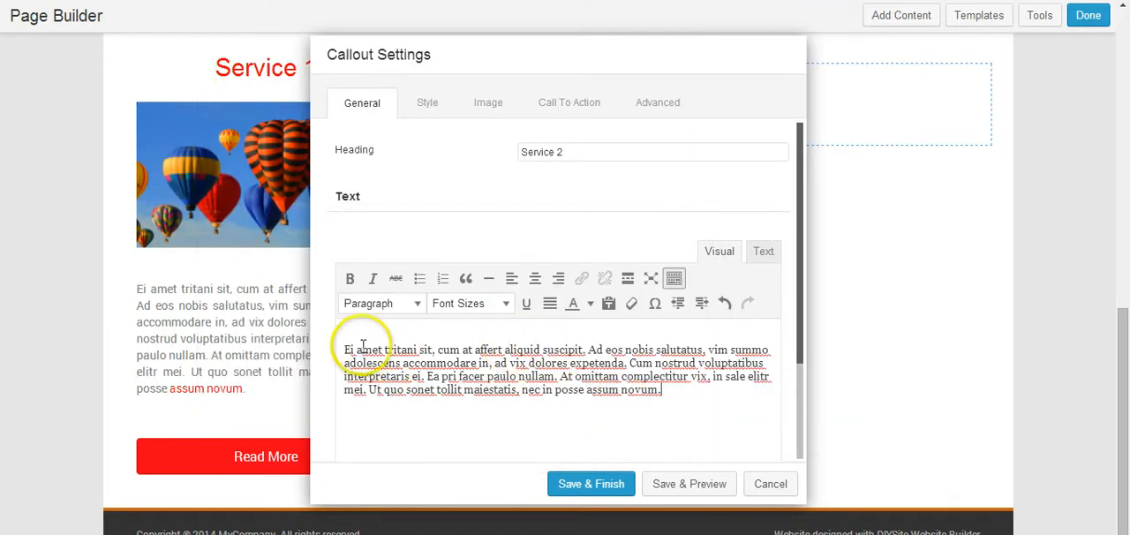
pyautogui.scroll(-1, 344, 353)
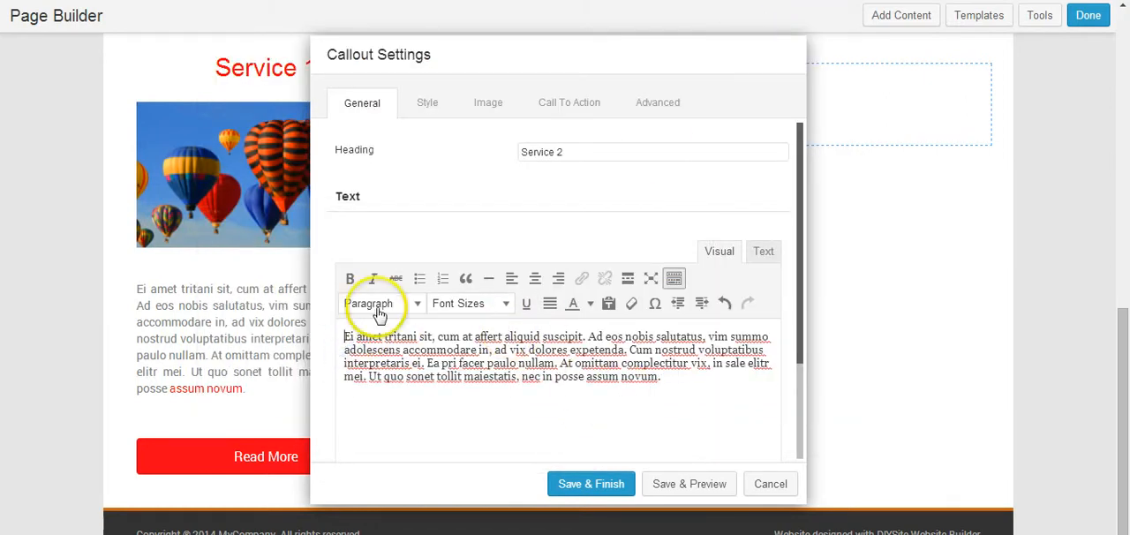
pyautogui.moveTo(709, 376); pyautogui.dragTo(335, 334)
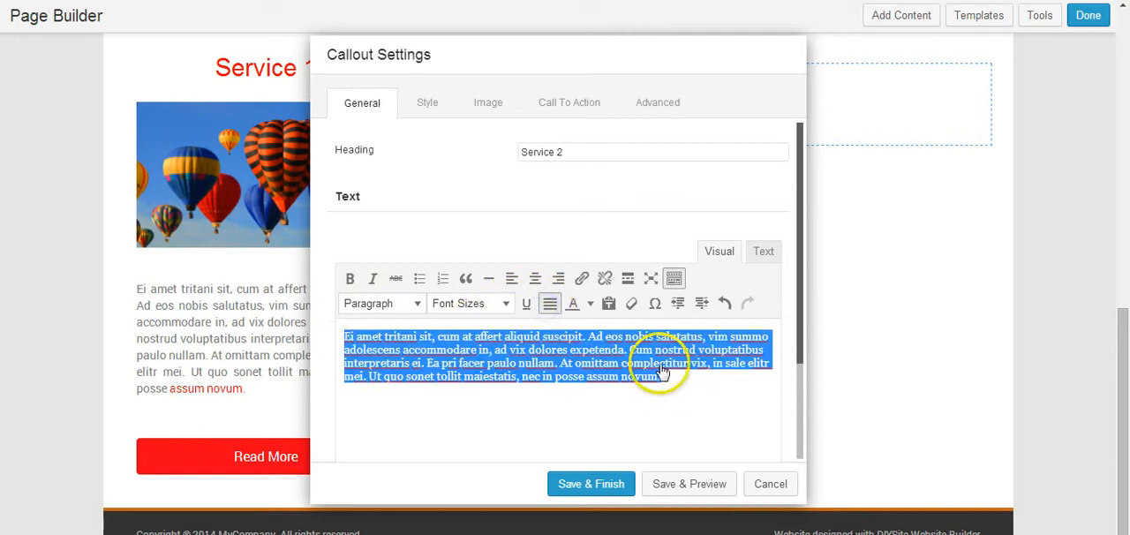
pyautogui.click(714, 381)
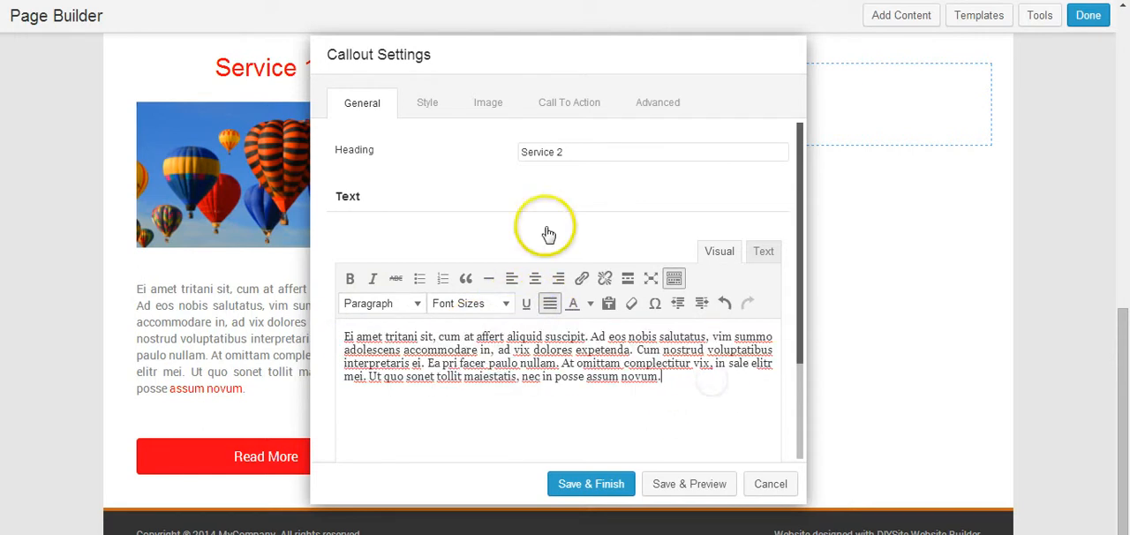
# Step: Set the callout's overall alignment to Center and its heading tag to h2
pyautogui.click(434, 103)
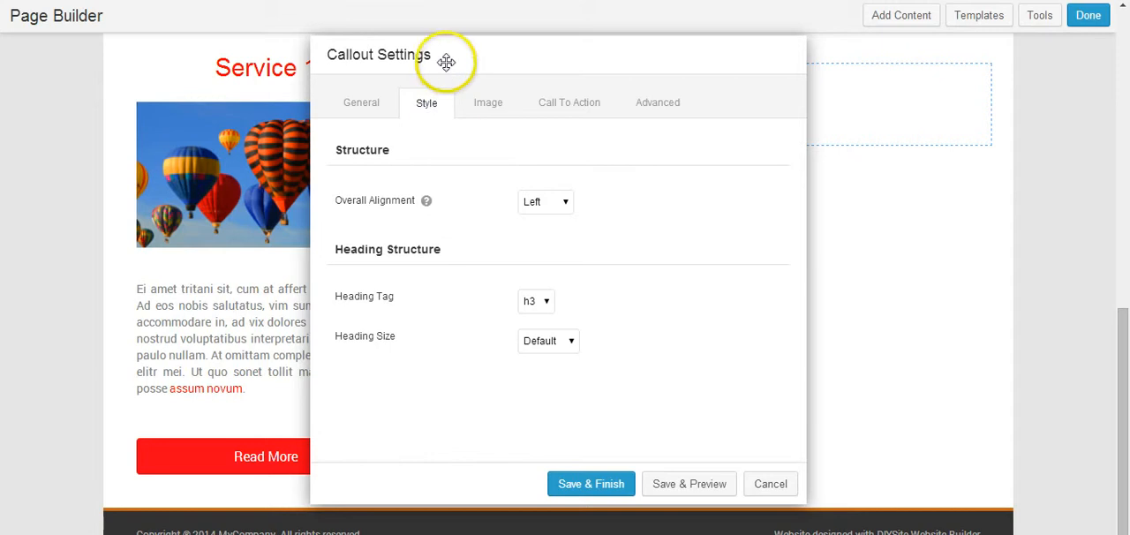
pyautogui.click(532, 203)
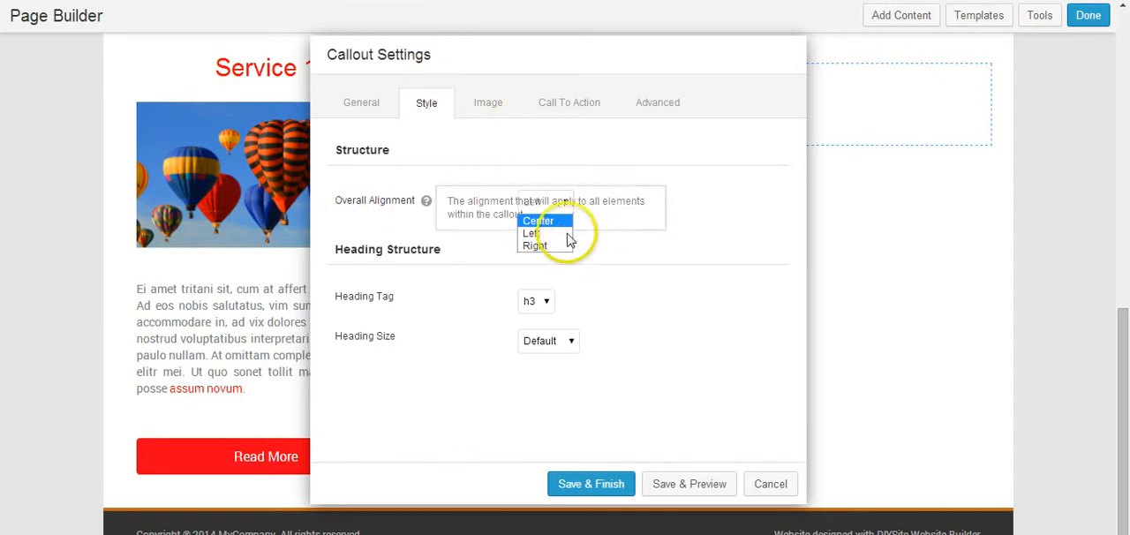
pyautogui.click(534, 301)
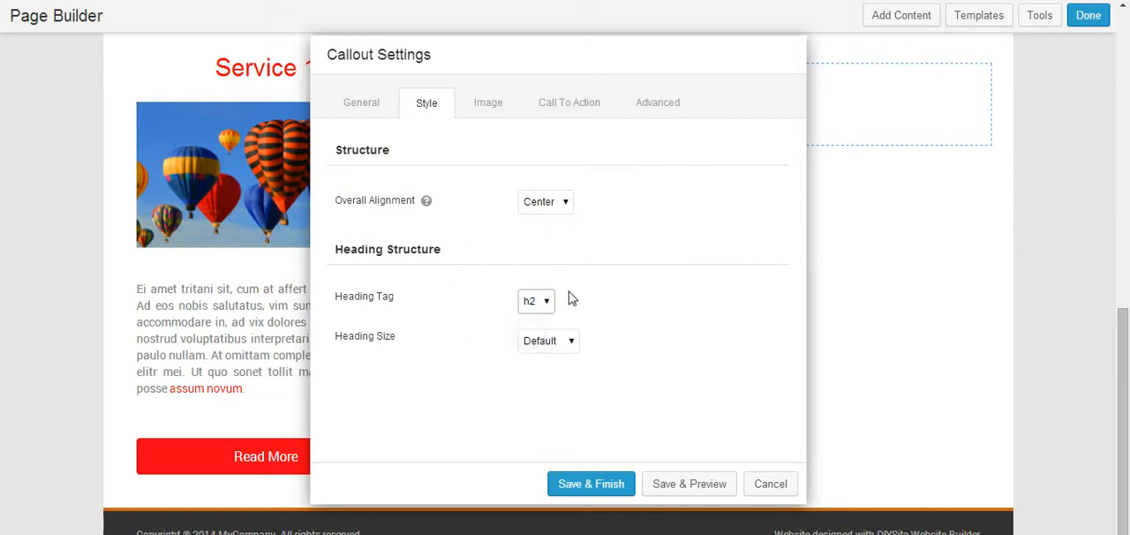
# Step: Use service1.png from the media library as the callout's photo and position it Below Heading
pyautogui.click(488, 100)
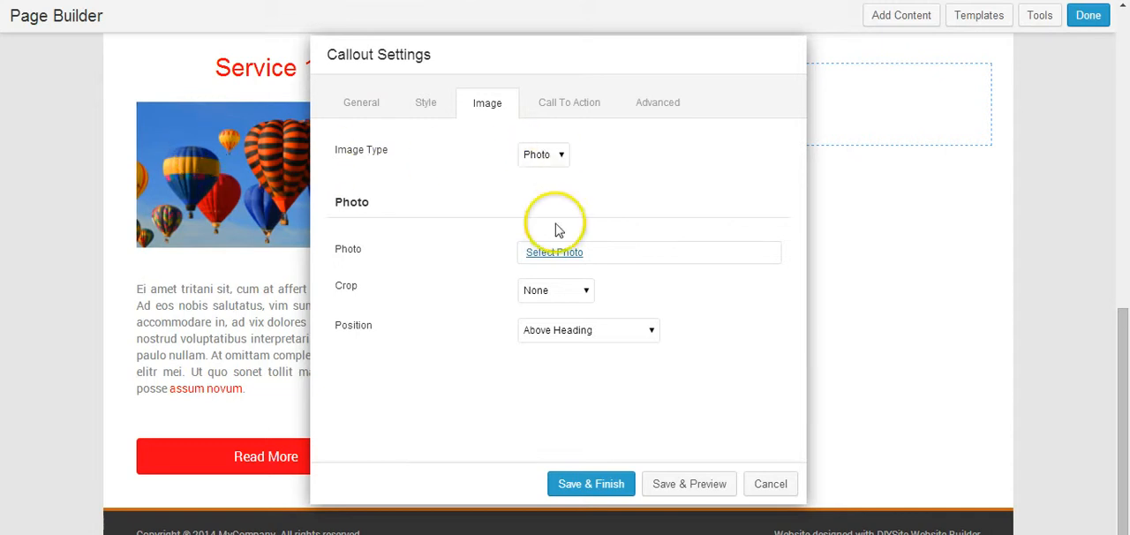
pyautogui.click(552, 254)
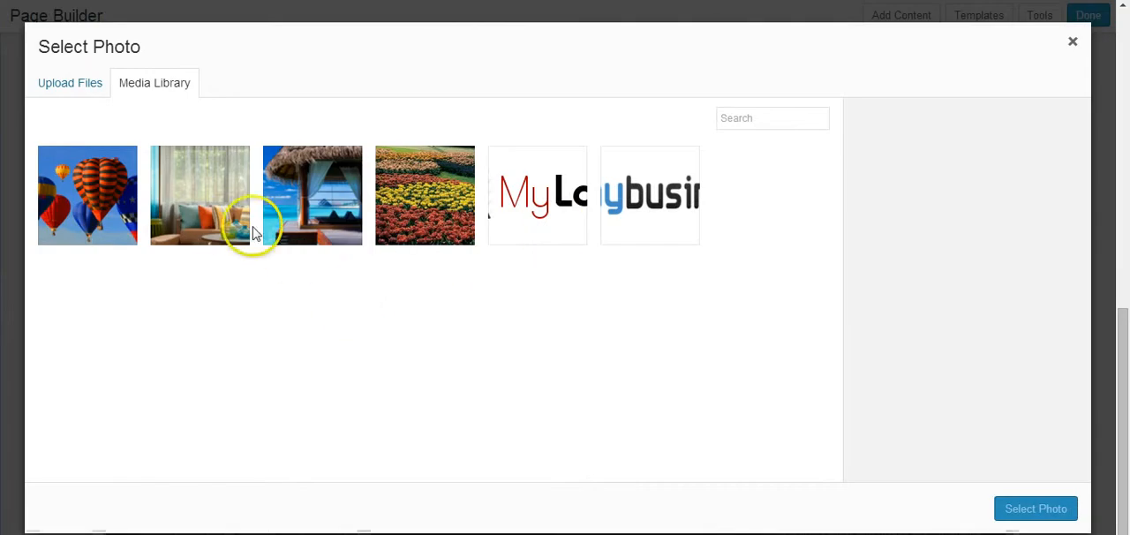
pyautogui.click(319, 167)
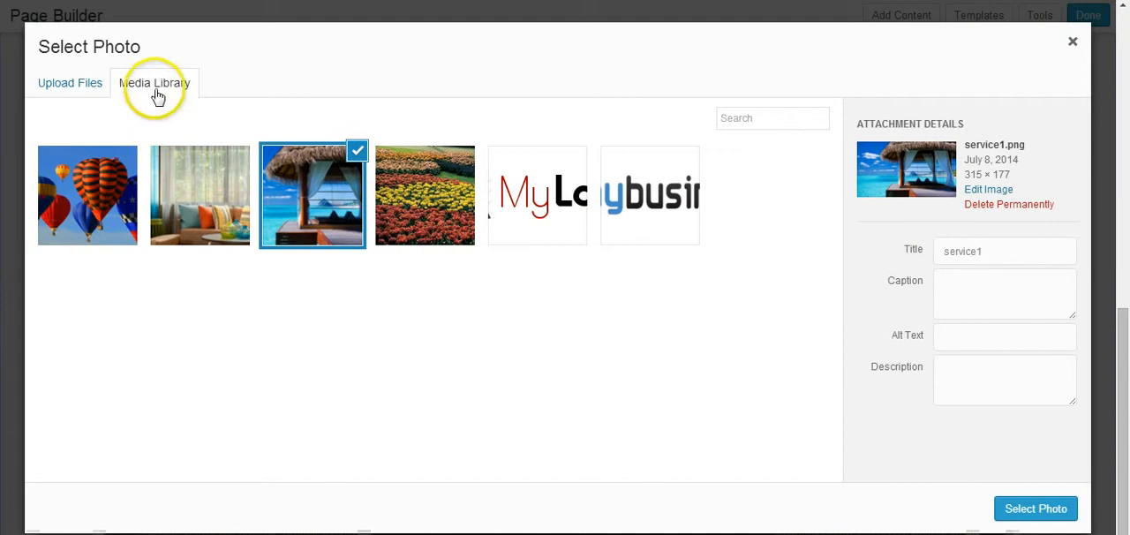
pyautogui.click(1021, 508)
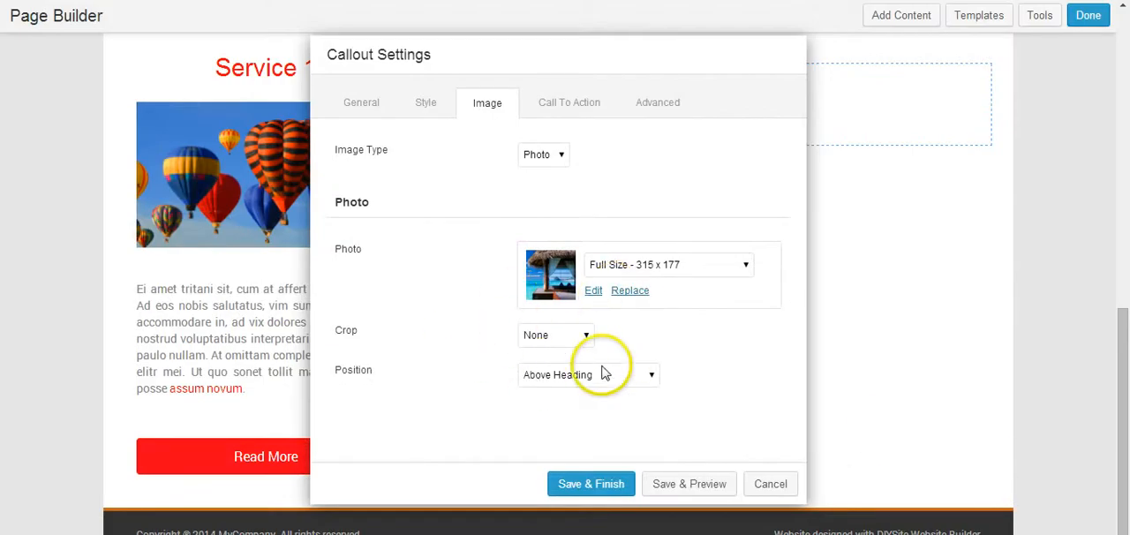
pyautogui.click(541, 378)
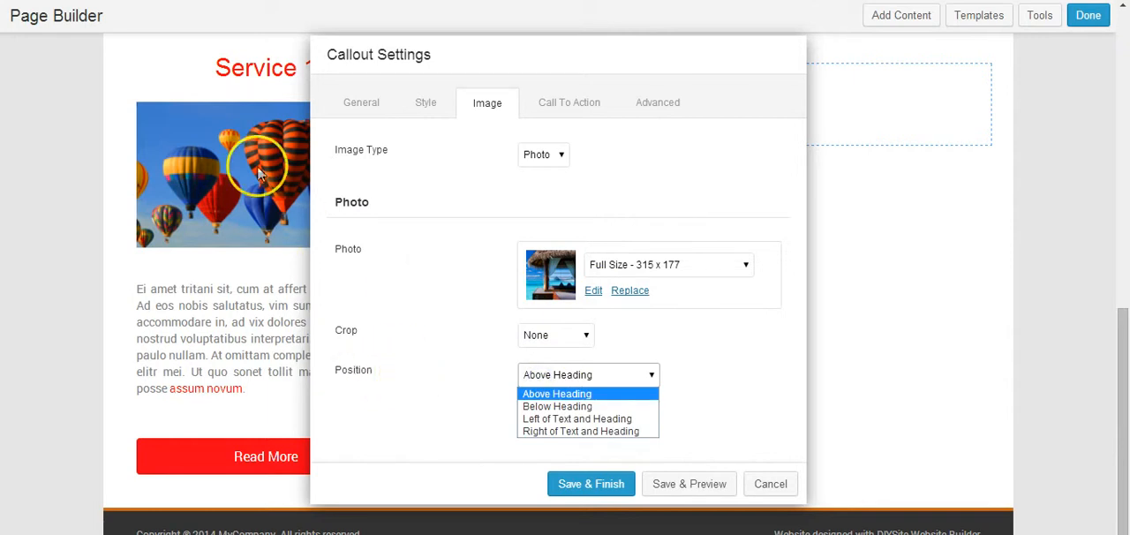
pyautogui.click(545, 406)
# Step: Set the callout's call-to-action link to "#" with New Window as the link target
pyautogui.click(572, 107)
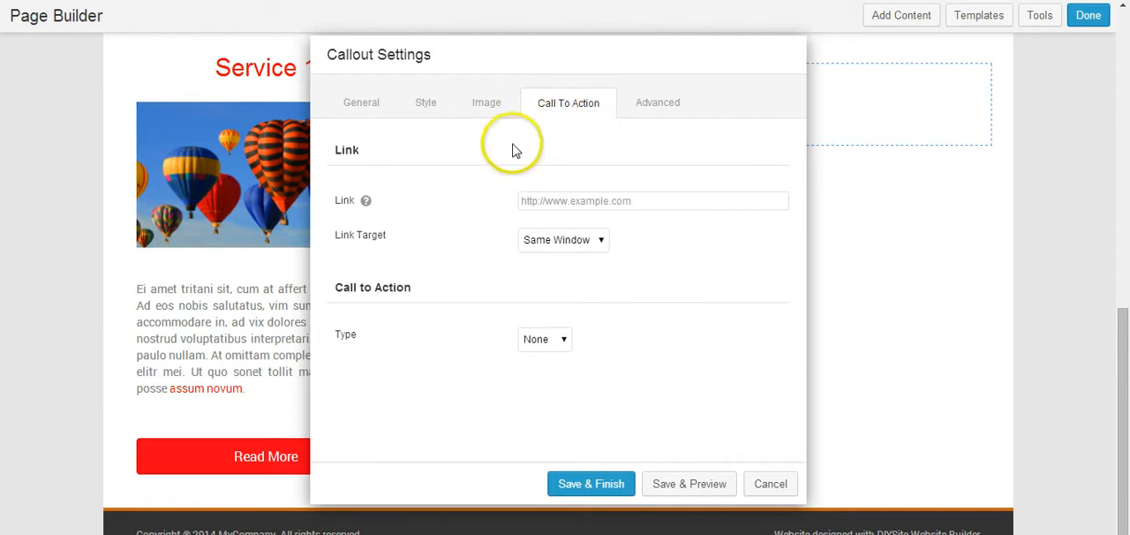
pyautogui.click(548, 204)
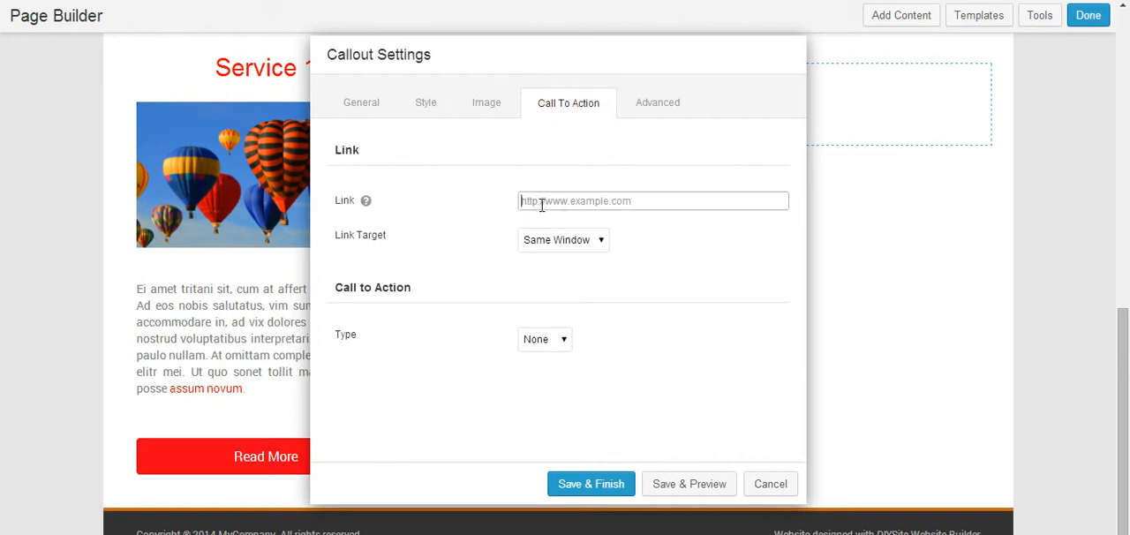
pyautogui.click(535, 239)
pyautogui.click(544, 270)
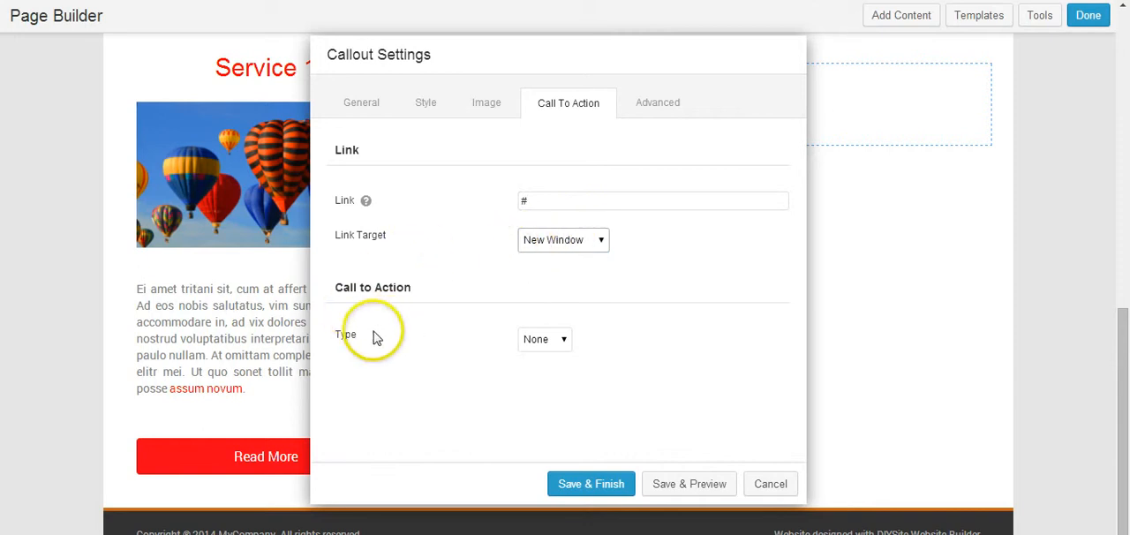
# Step: Make the callout's call to action a Button with the text "Read More"
pyautogui.click(541, 343)
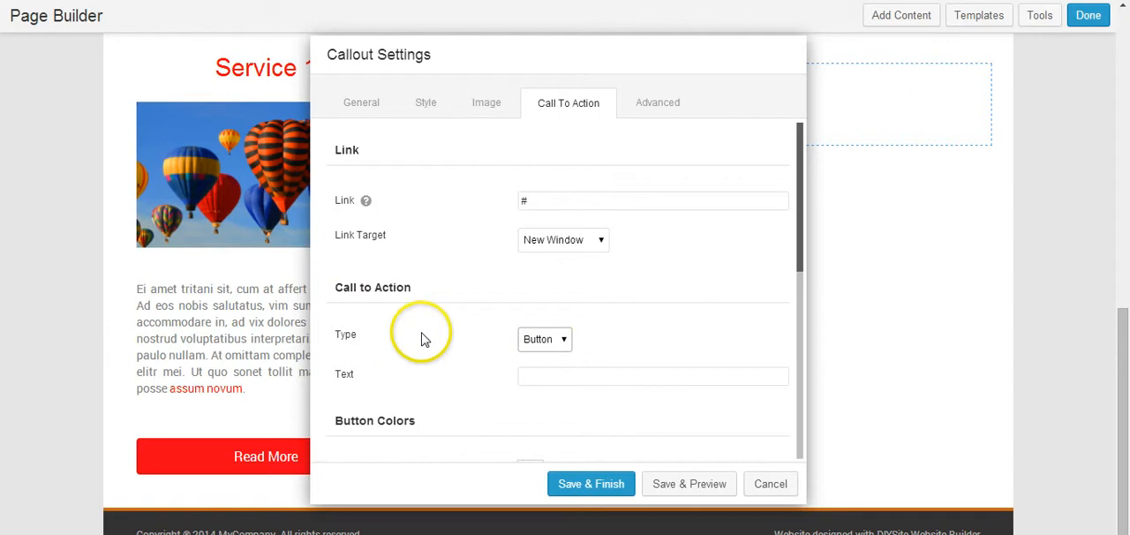
pyautogui.scroll(-3, 575, 345)
pyautogui.click(539, 213)
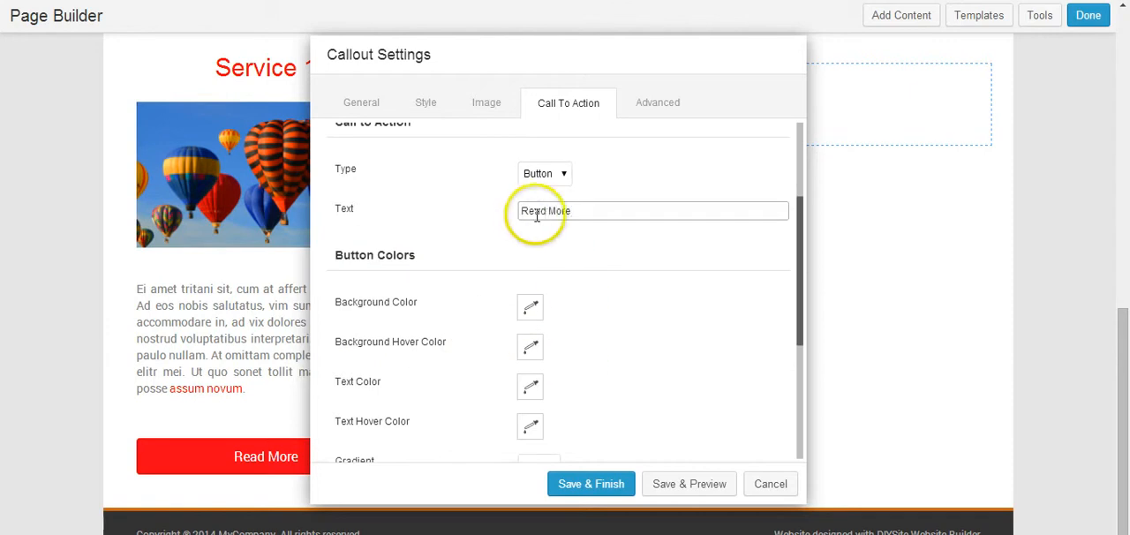
# Step: Set the callout button's background color to red (ff0000) and its background hover color to black
pyautogui.click(633, 353)
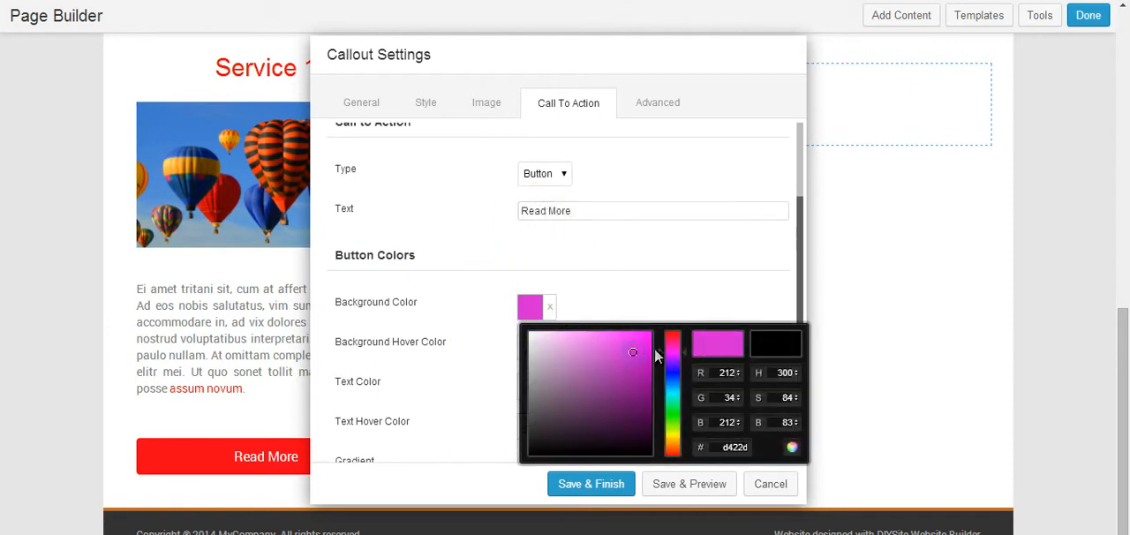
pyautogui.moveTo(674, 336); pyautogui.dragTo(669, 323)
pyautogui.click(651, 335)
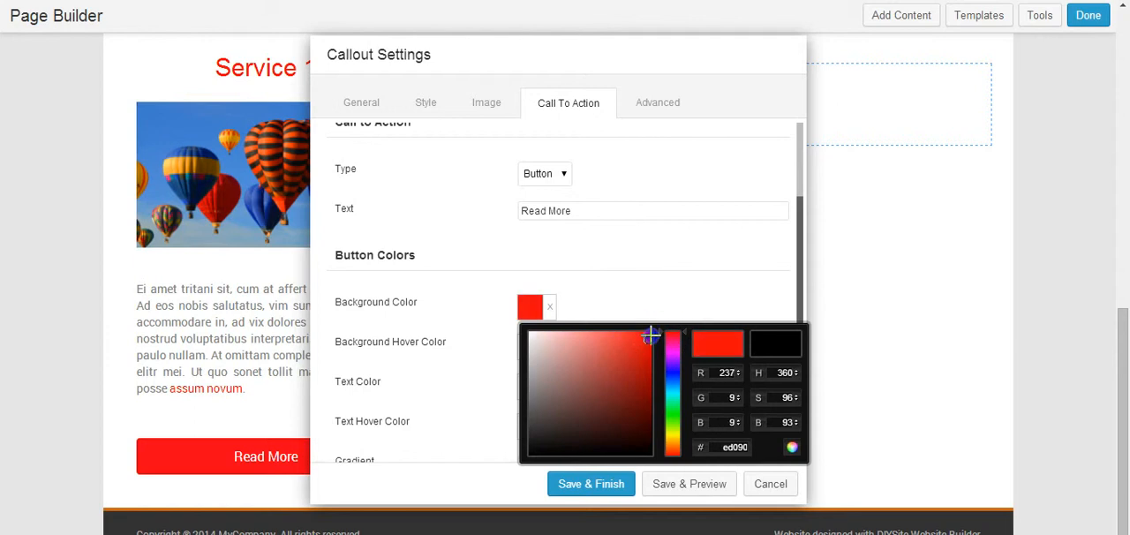
pyautogui.click(655, 283)
pyautogui.click(528, 346)
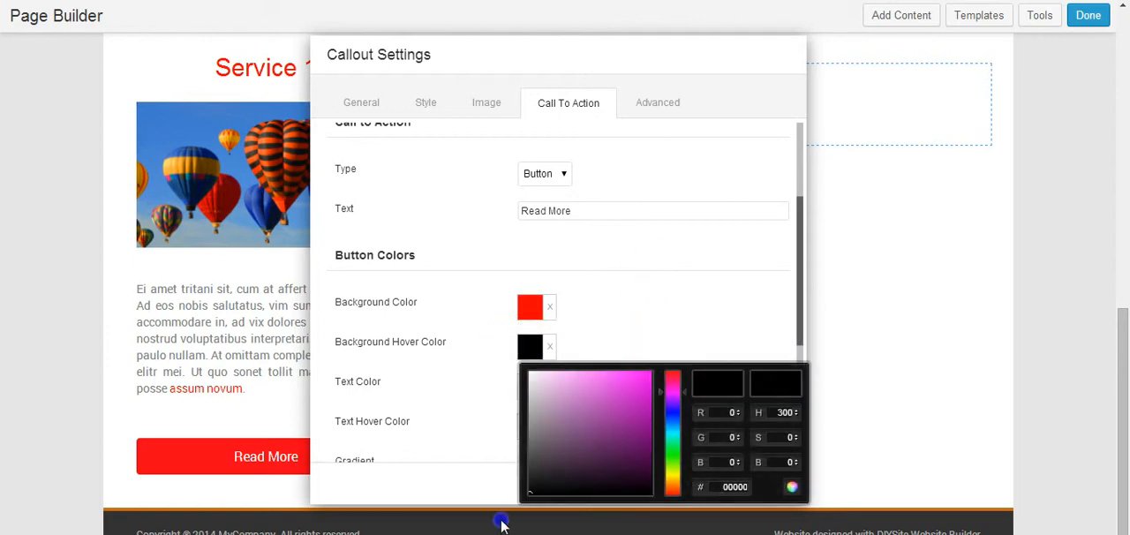
pyautogui.click(612, 333)
# Step: Set the callout button's text color to white and its text hover color to gray
pyautogui.click(532, 392)
pyautogui.moveTo(540, 417); pyautogui.dragTo(528, 312)
pyautogui.click(624, 373)
pyautogui.click(529, 426)
pyautogui.click(573, 262)
pyautogui.scroll(-3, 625, 262)
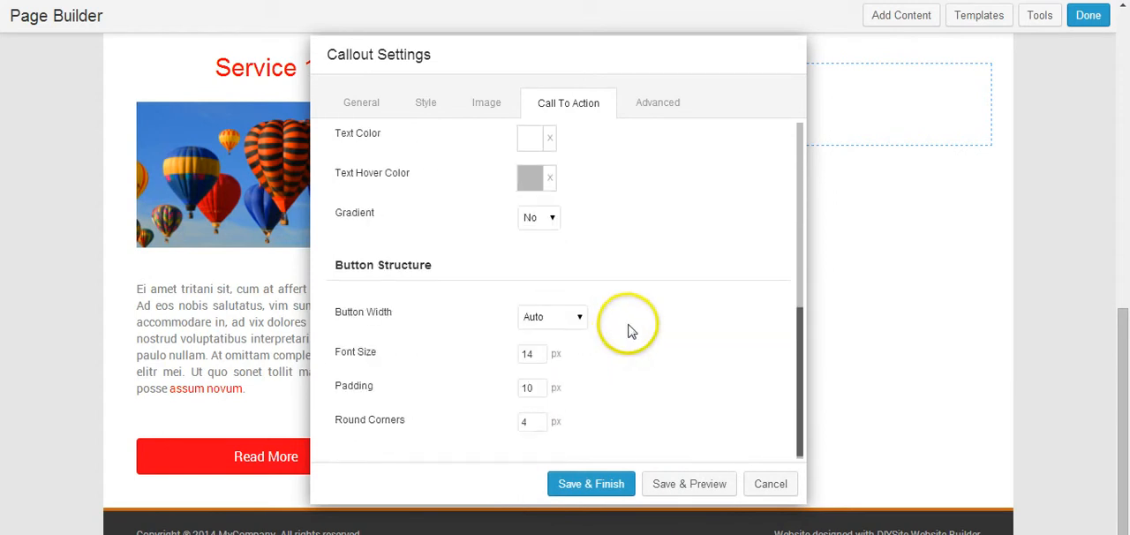
# Step: Set the callout button's width to Full Width and save the callout
pyautogui.click(538, 315)
pyautogui.click(555, 348)
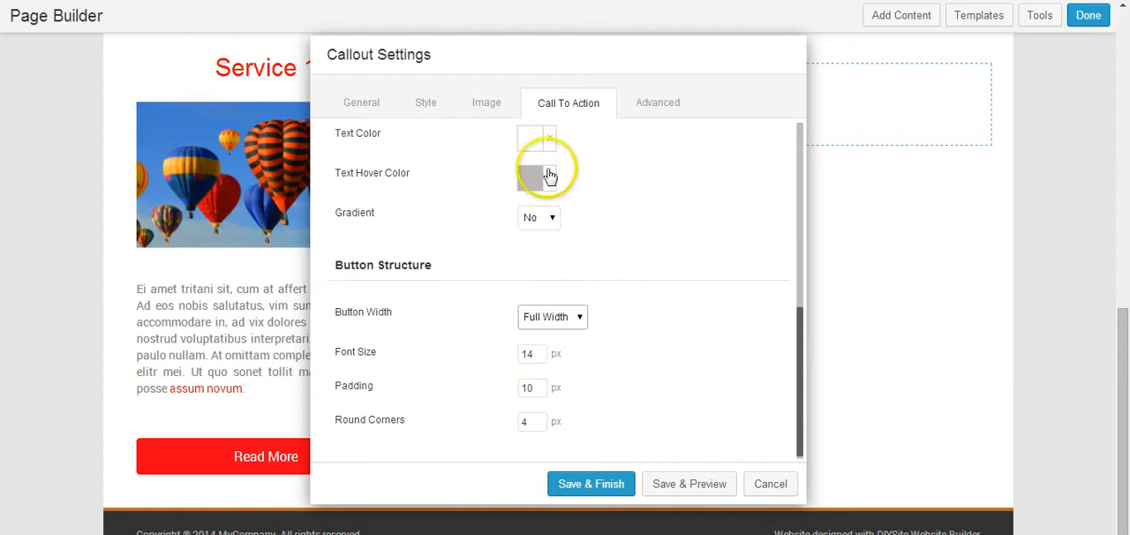
pyautogui.click(645, 106)
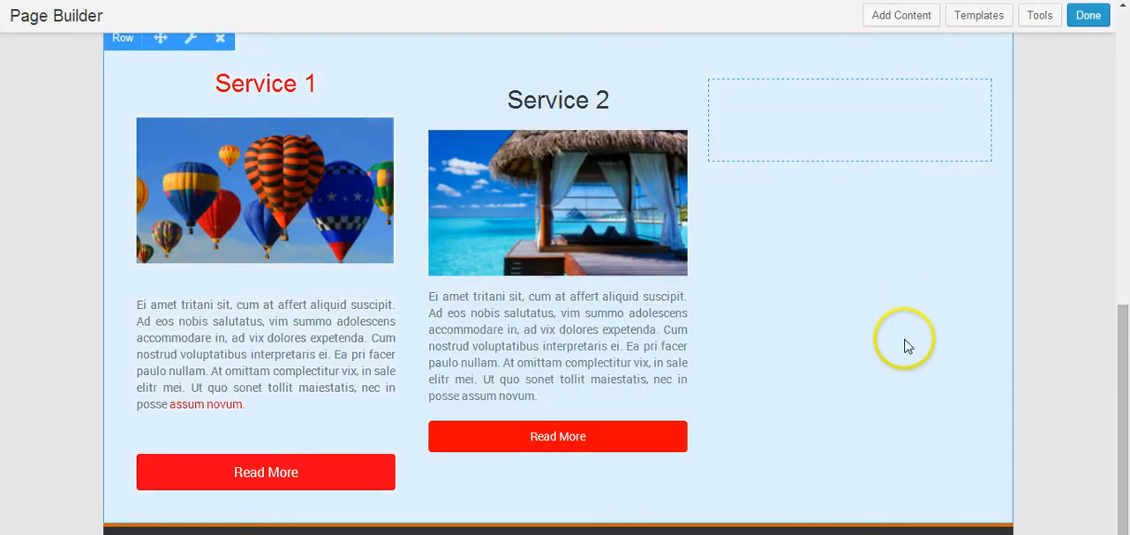
# Step: Duplicate the Service 2 callout and move the copy into the empty third column
pyautogui.scroll(1, 903, 341)
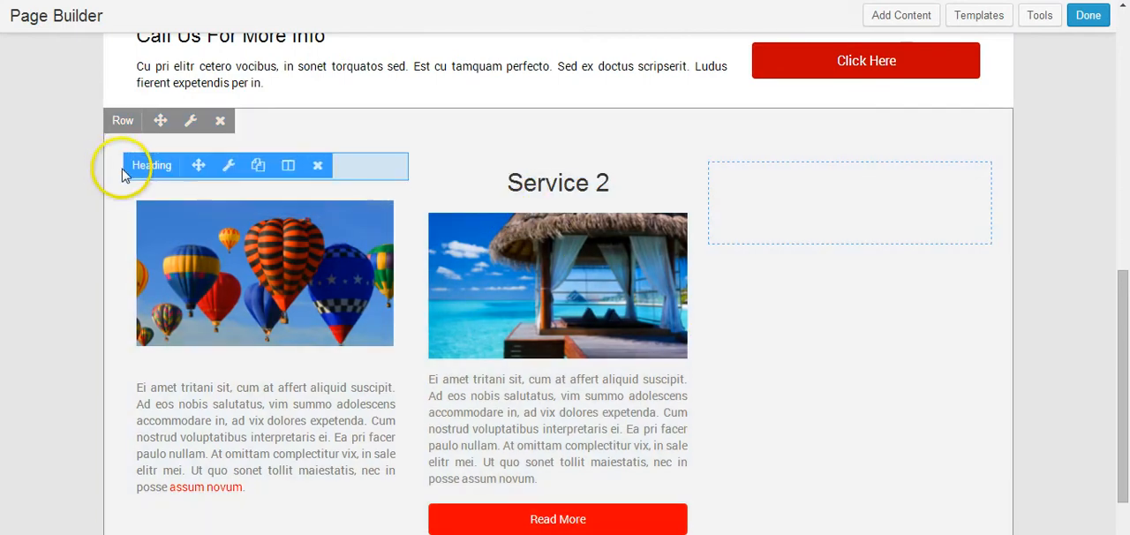
pyautogui.scroll(-1, 301, 200)
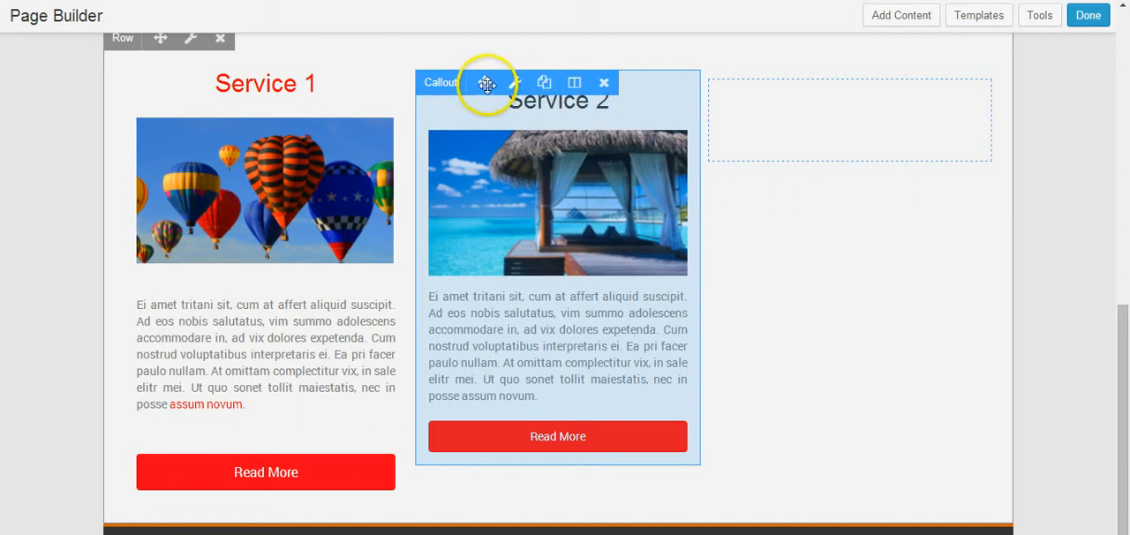
pyautogui.click(545, 86)
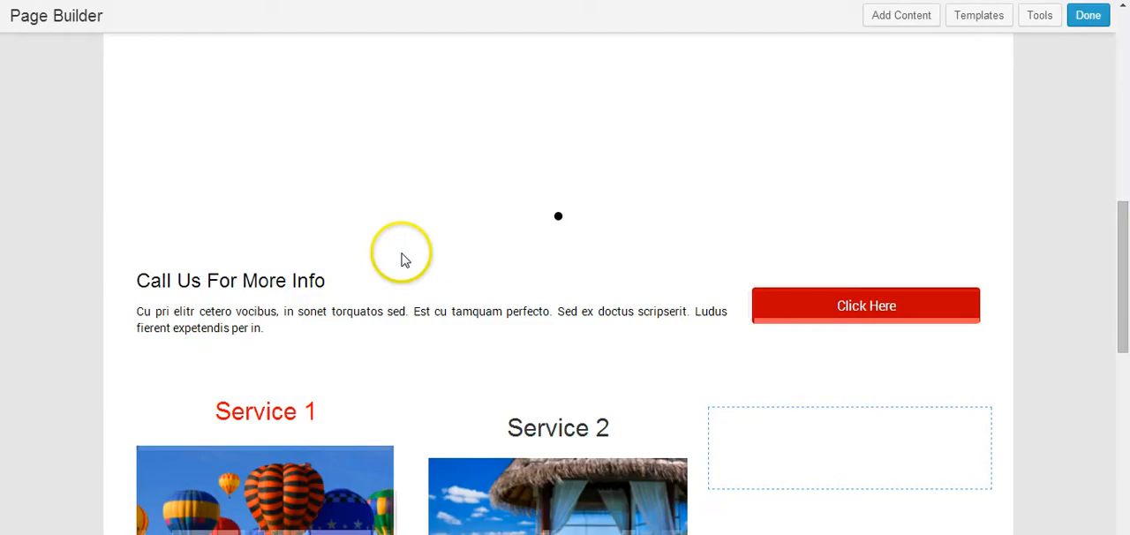
pyautogui.scroll(-1, 573, 323)
pyautogui.scroll(-3, 562, 329)
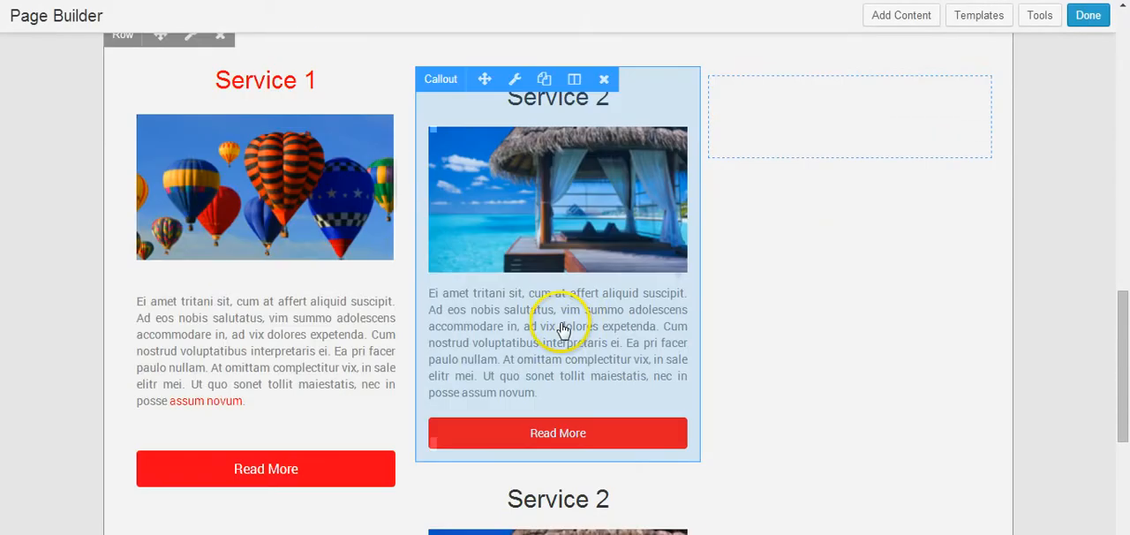
pyautogui.scroll(-4, 565, 329)
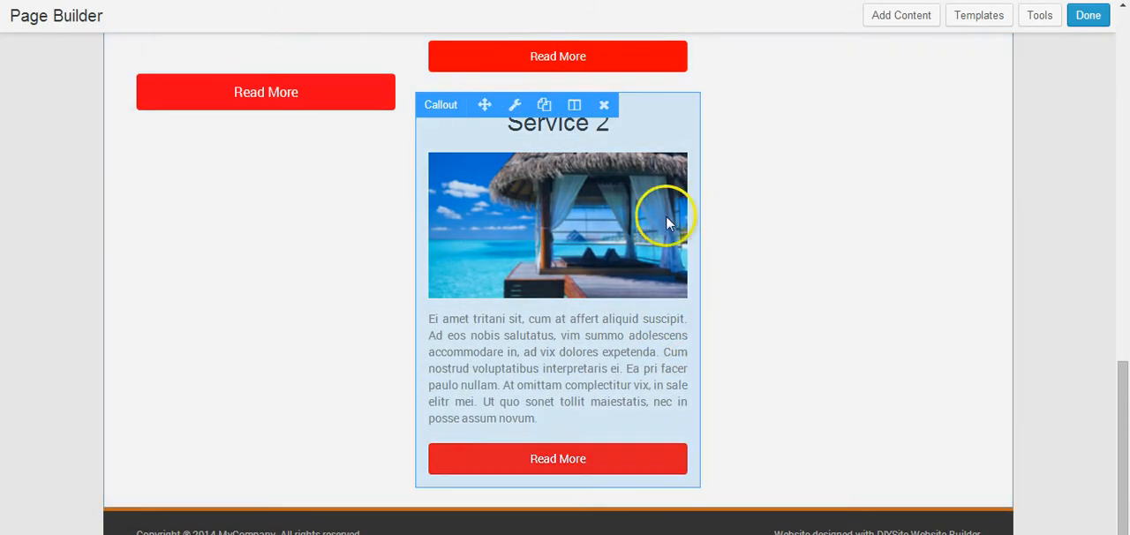
pyautogui.scroll(1, 483, 179)
pyautogui.moveTo(484, 186); pyautogui.dragTo(763, 79)
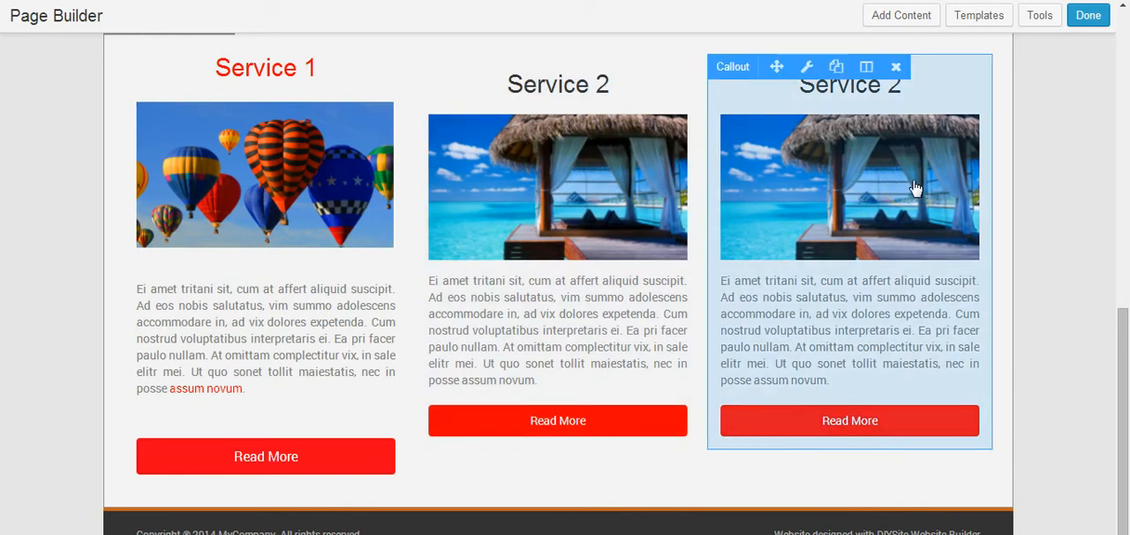
# Step: Change the heading of the callout in the third column to "Service 3"
pyautogui.click(805, 71)
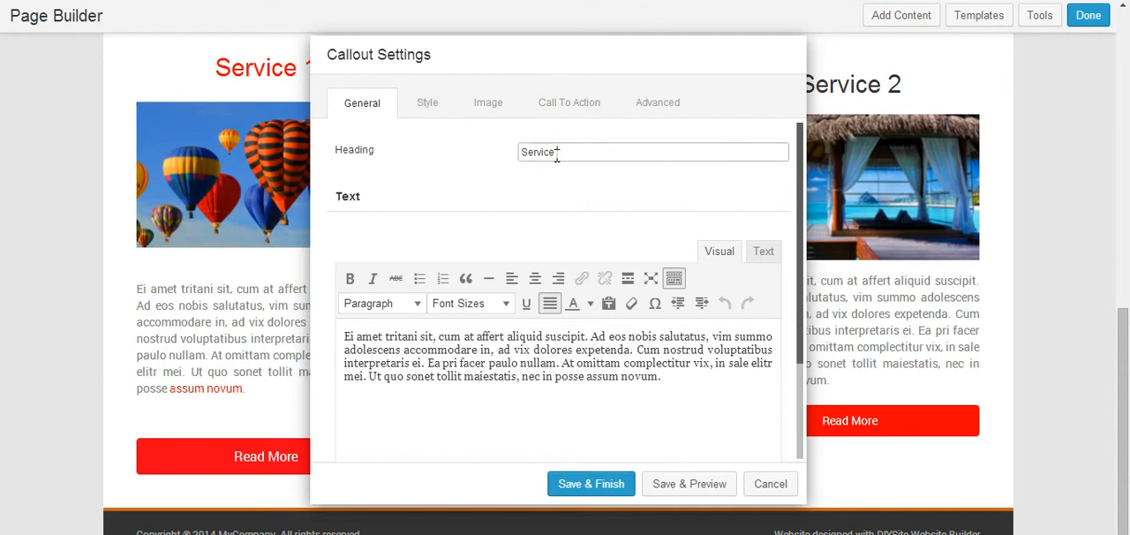
pyautogui.click(669, 376)
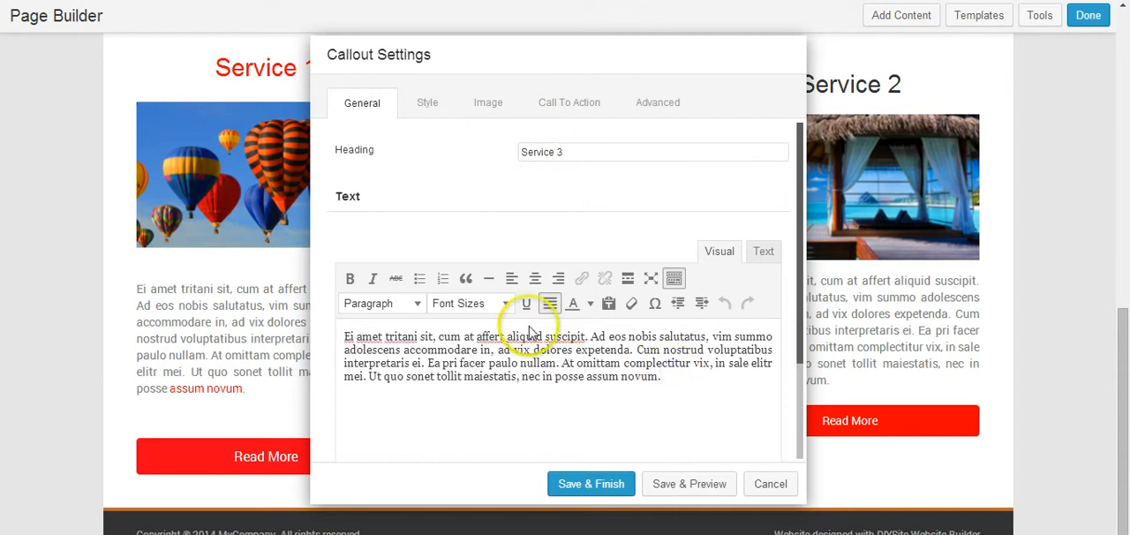
pyautogui.click(424, 102)
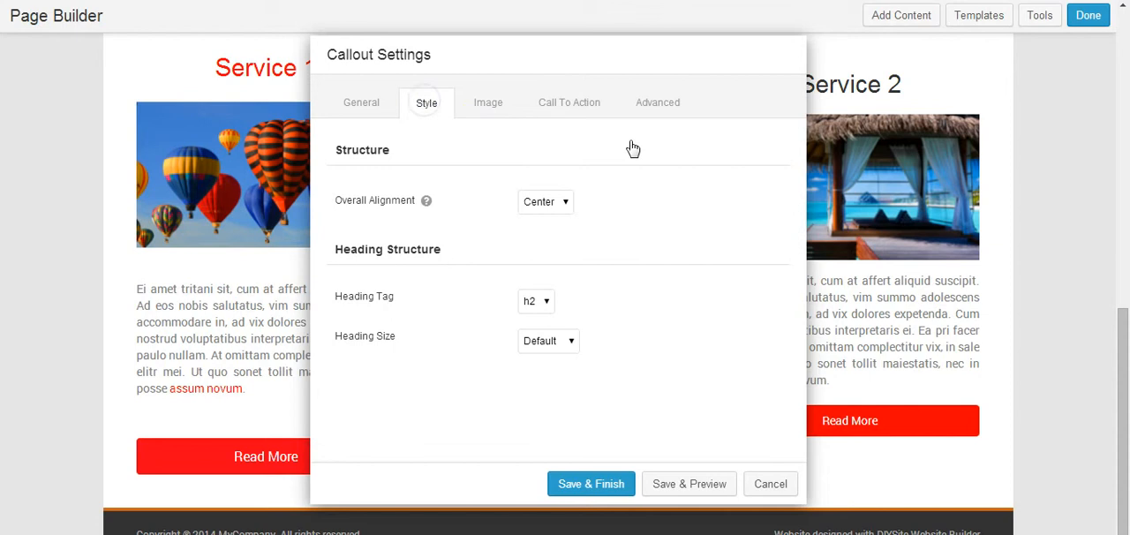
# Step: Use the living-room photo with the colored cushions from the media library as the Service 3 callout's image
pyautogui.click(487, 104)
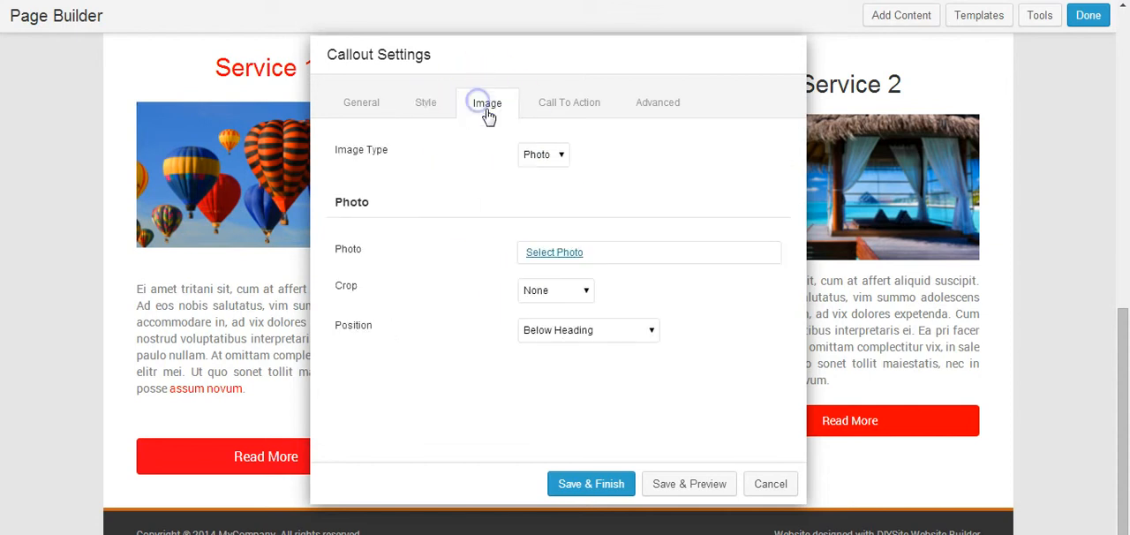
pyautogui.click(570, 253)
pyautogui.click(238, 184)
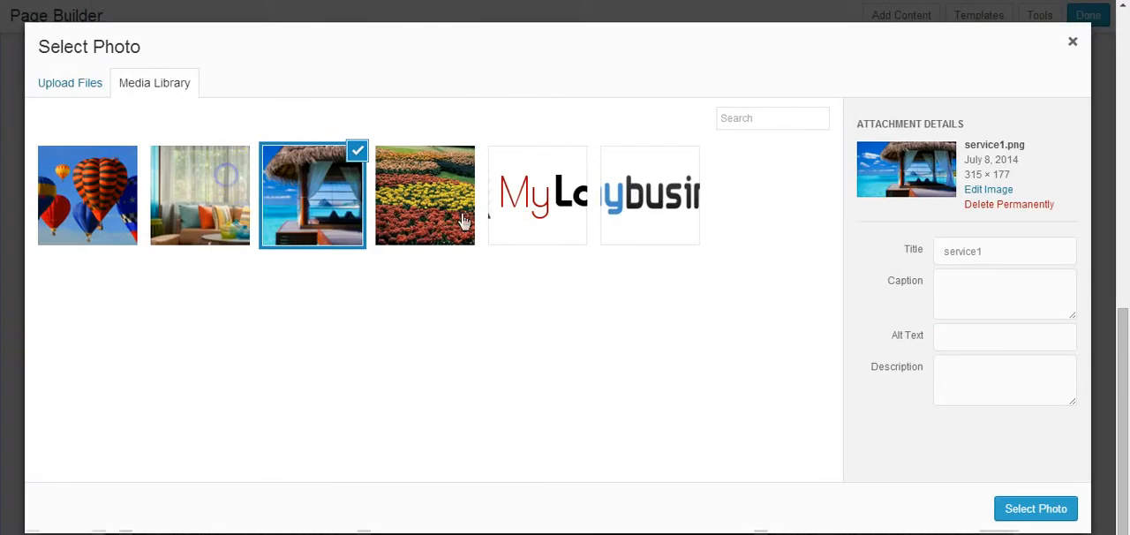
pyautogui.click(1022, 509)
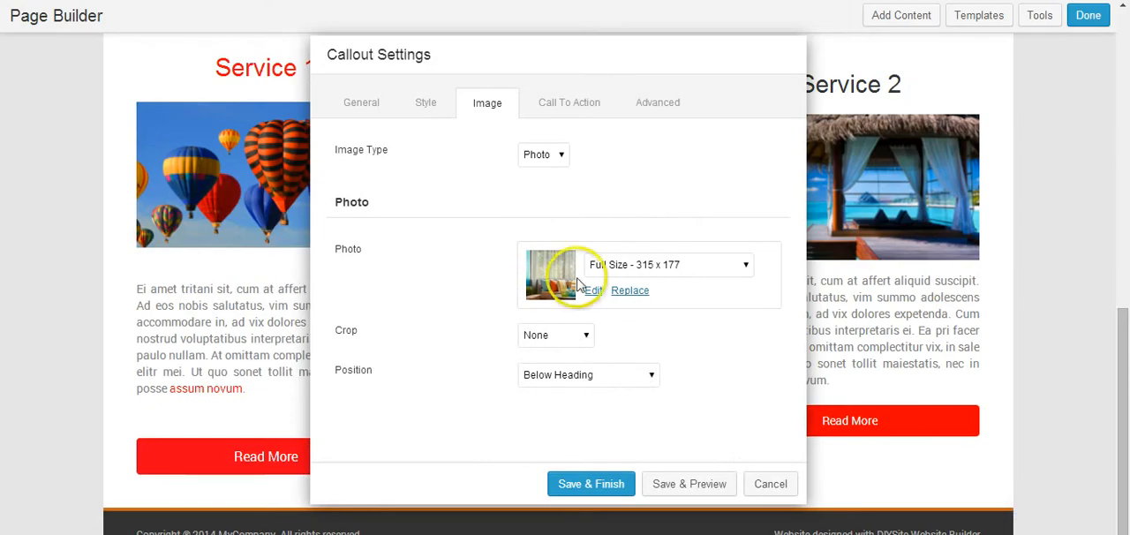
# Step: Review the Service 3 callout's link and button settings, then save the callout
pyautogui.click(557, 106)
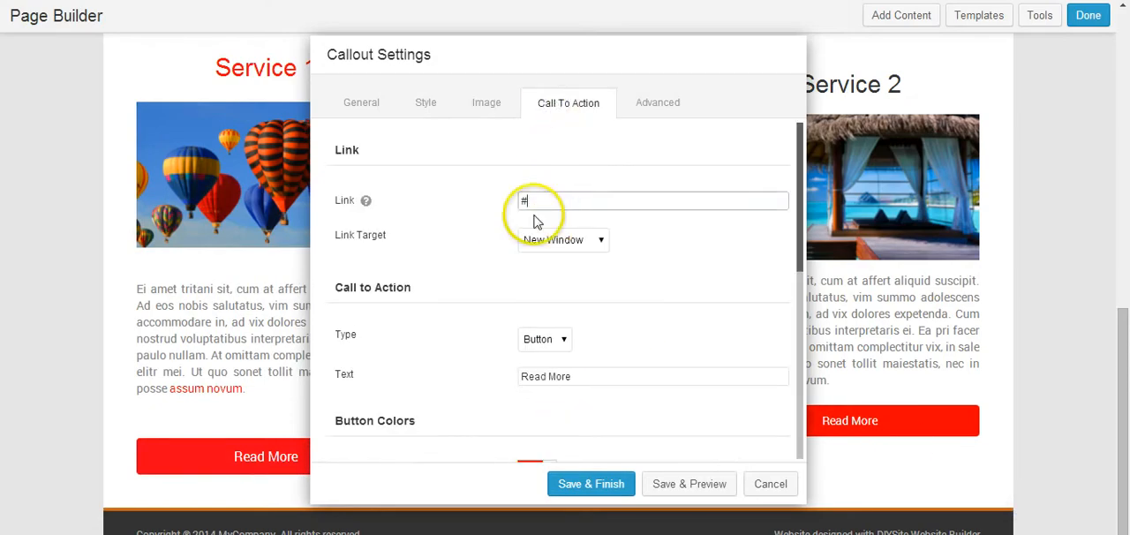
pyautogui.scroll(-2, 495, 265)
pyautogui.scroll(-2, 497, 284)
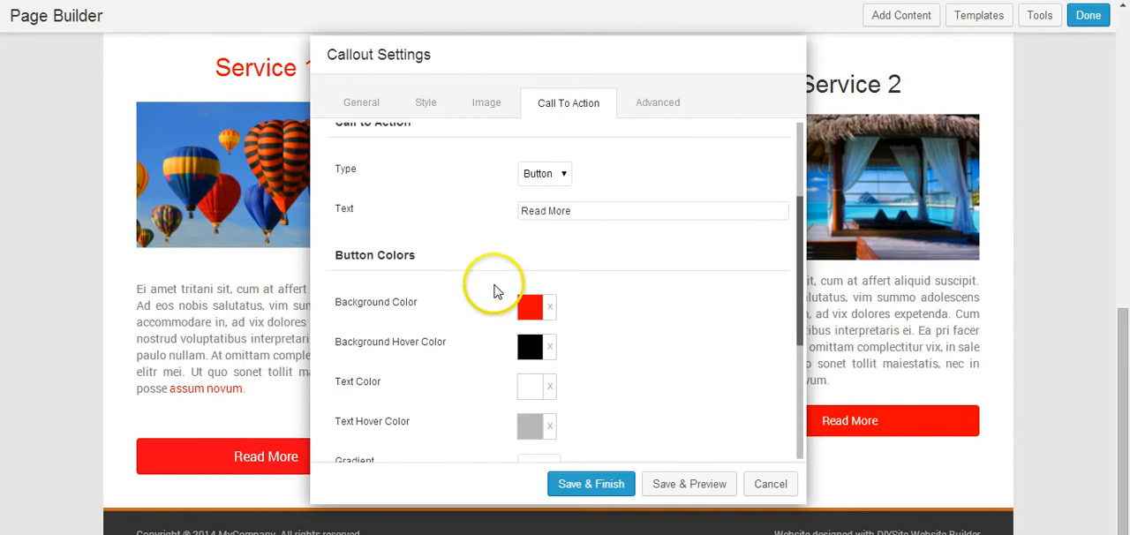
pyautogui.scroll(-4, 496, 291)
pyautogui.scroll(2, 492, 291)
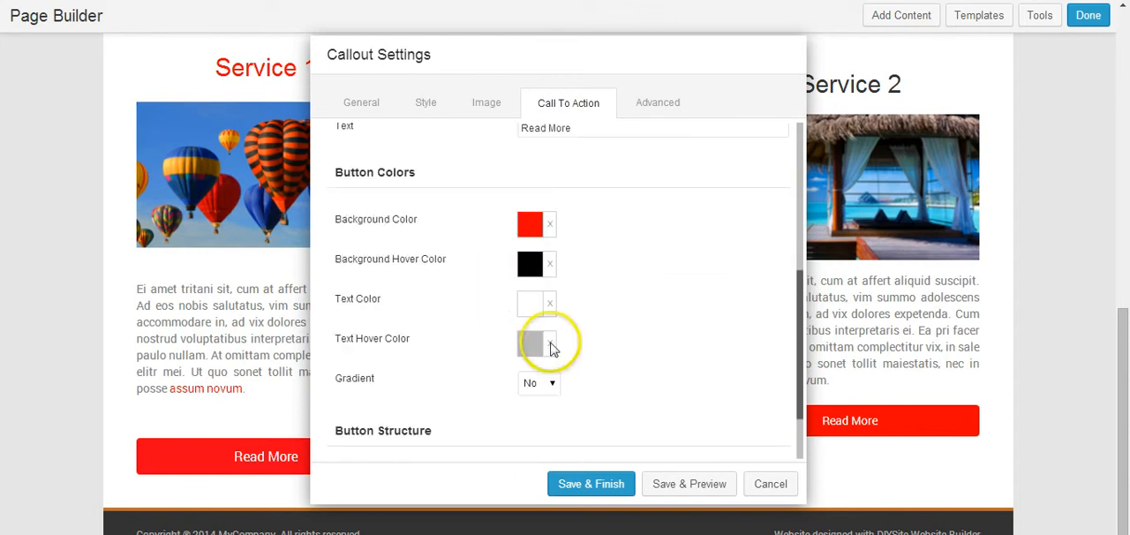
pyautogui.click(586, 487)
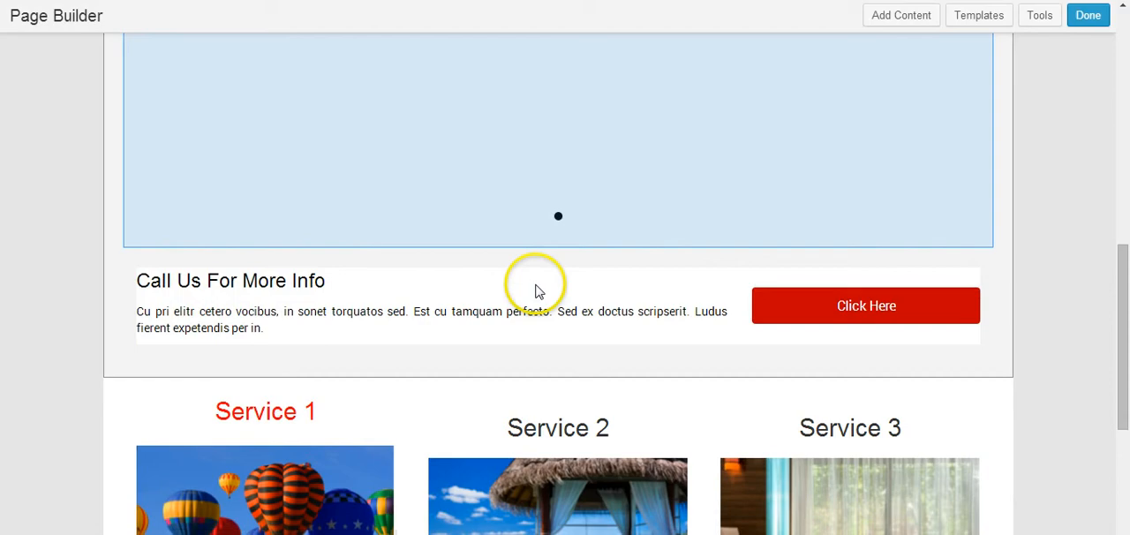
# Step: Delete the Service 1 Heading module and the balloon Photo module from the first column
pyautogui.scroll(-2, 345, 239)
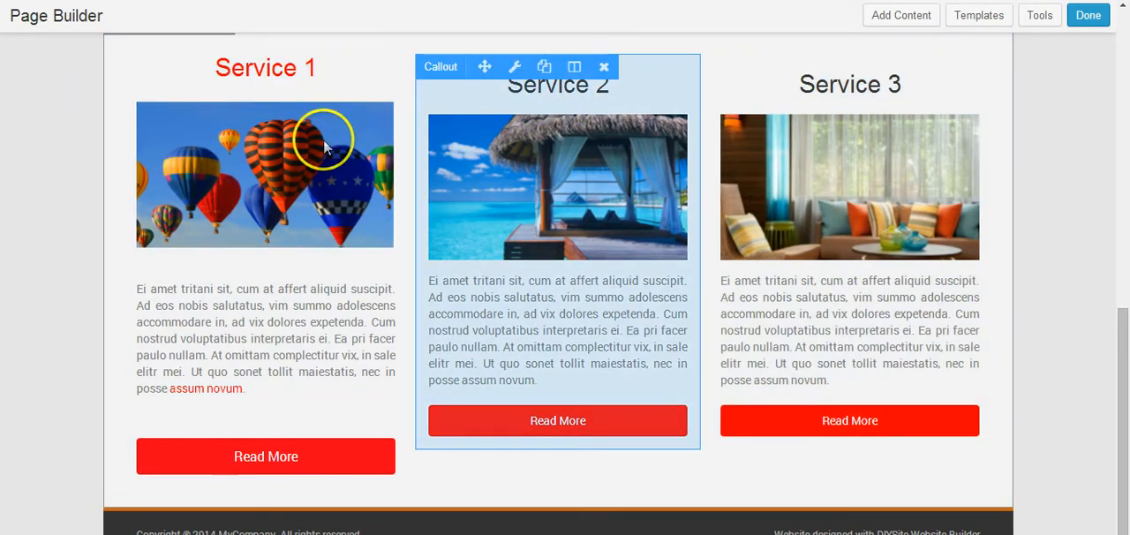
pyautogui.scroll(1, 291, 154)
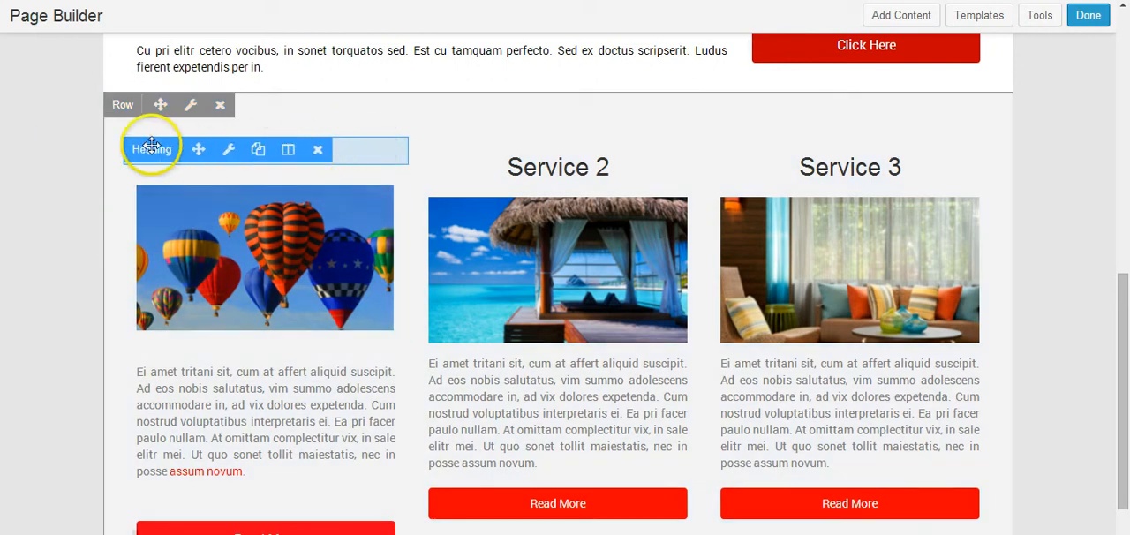
pyautogui.click(320, 152)
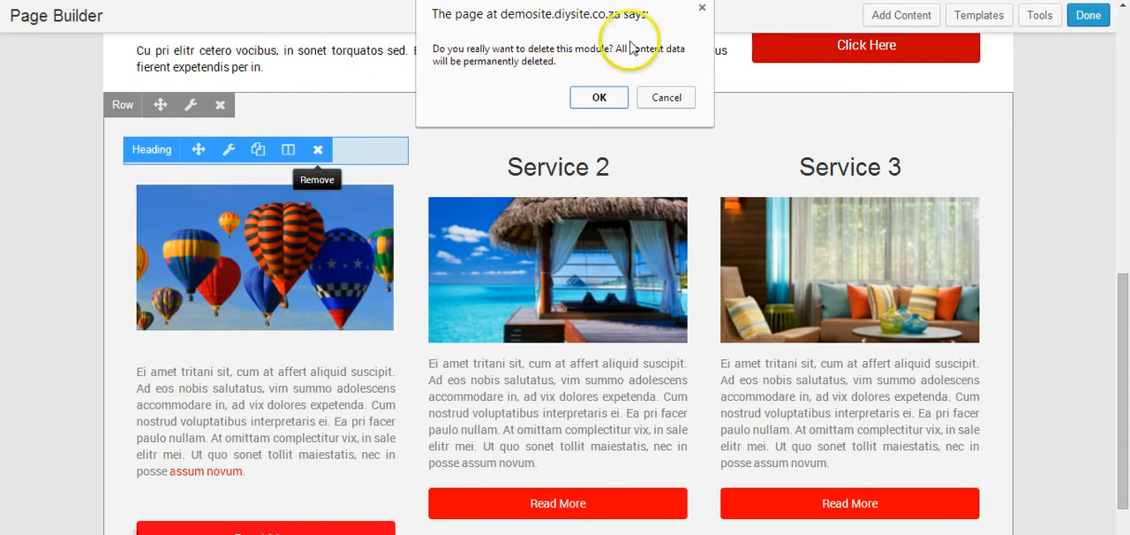
pyautogui.click(602, 98)
pyautogui.moveTo(227, 228)
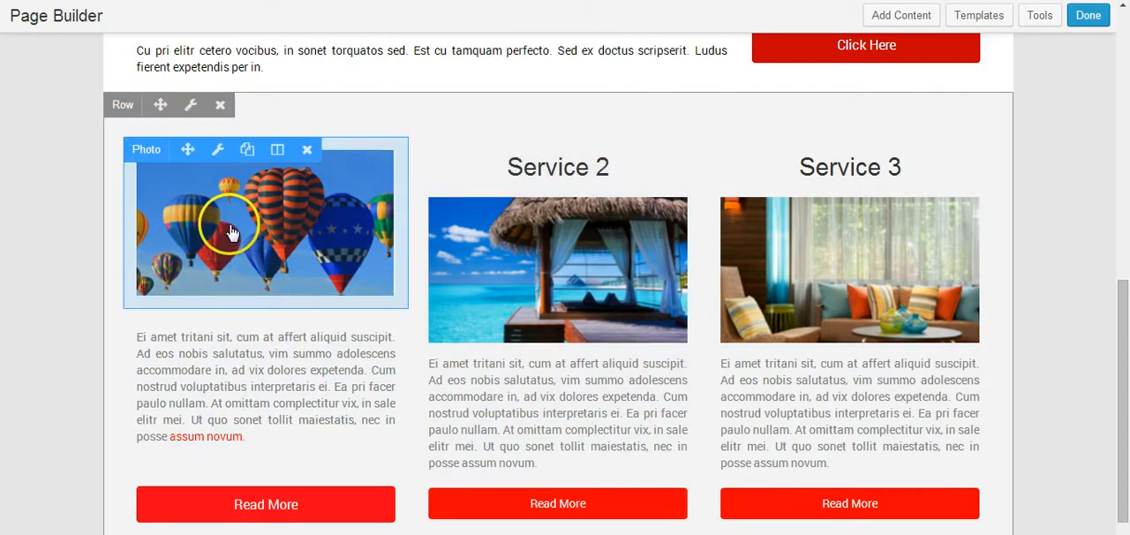
pyautogui.click(309, 156)
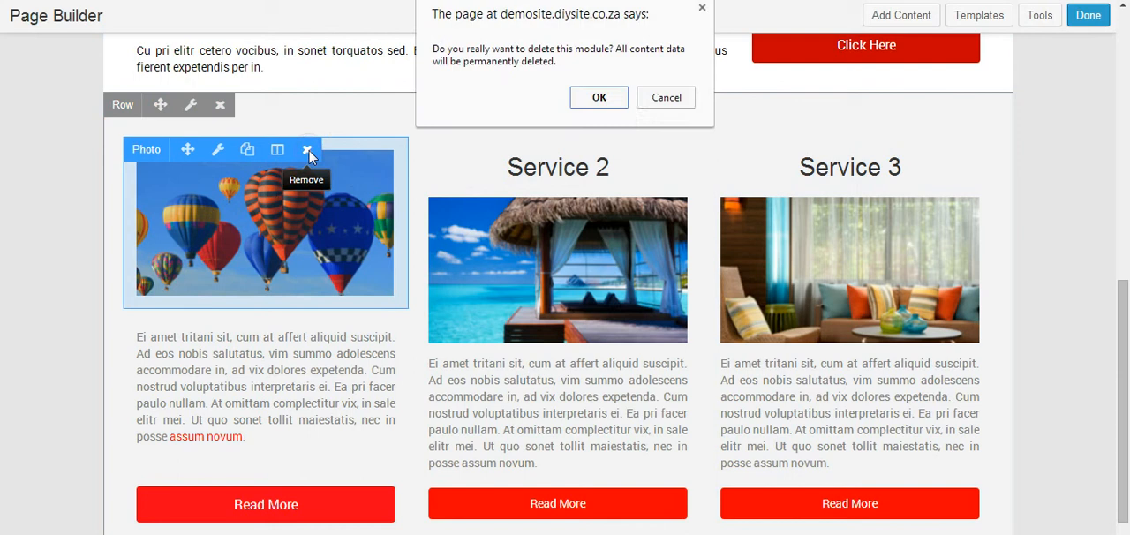
pyautogui.click(586, 98)
# Step: Delete the remaining Text Editor and Read More Button modules from the first column
pyautogui.moveTo(297, 203)
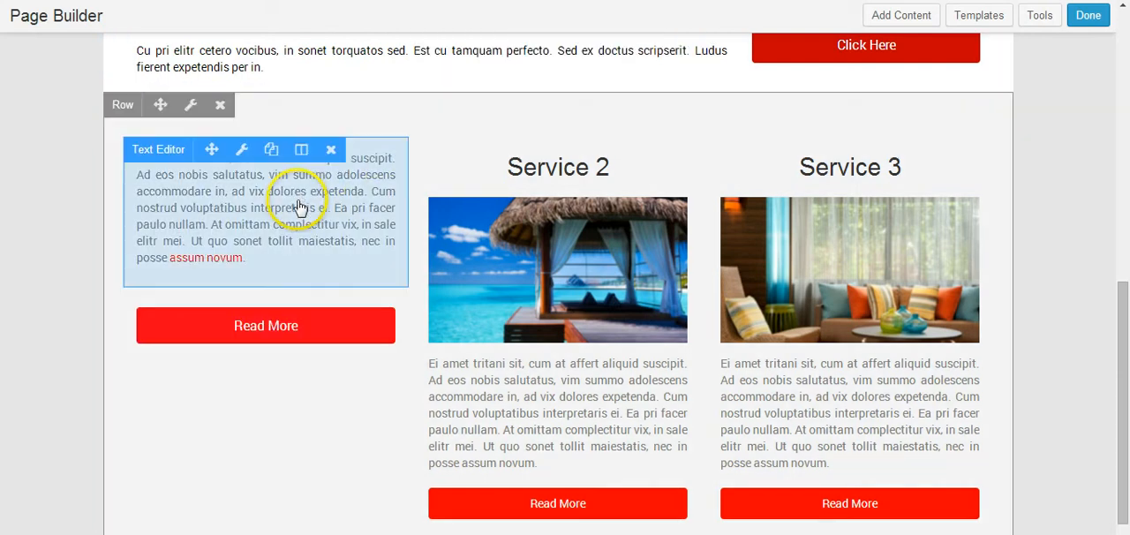
pyautogui.click(333, 152)
pyautogui.click(599, 99)
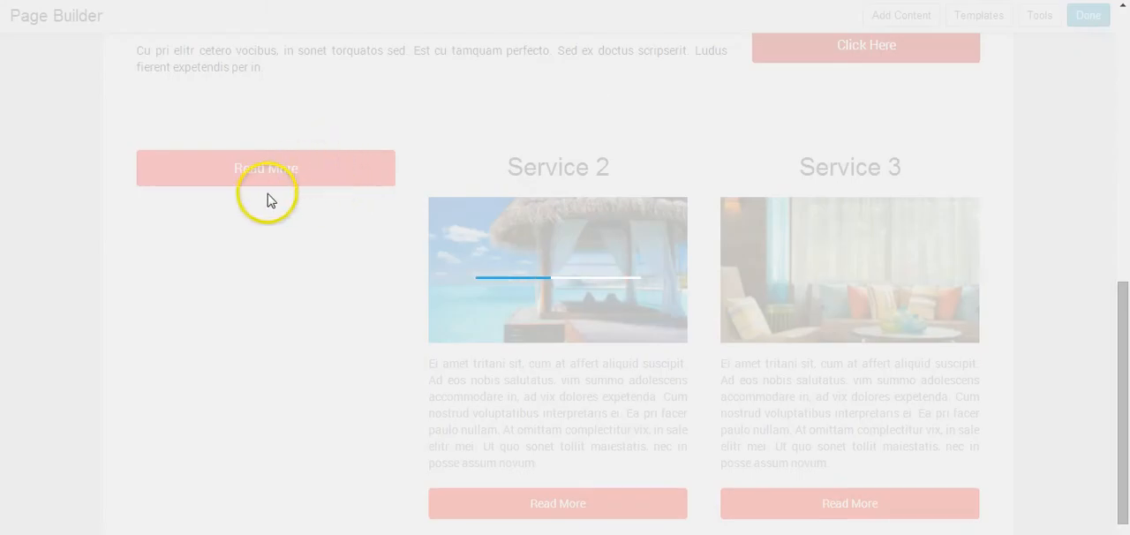
pyautogui.moveTo(182, 168)
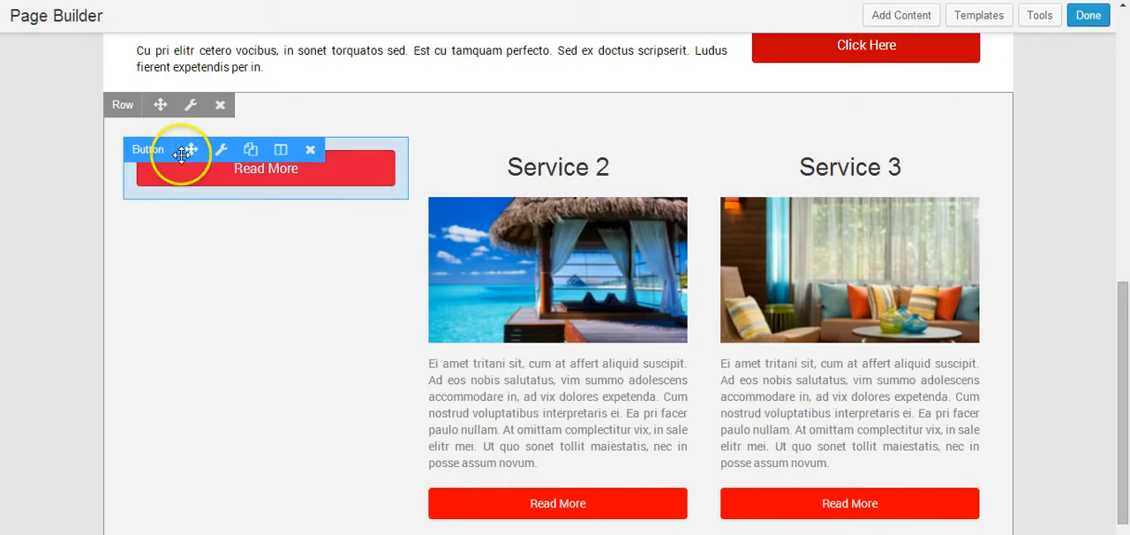
pyautogui.click(314, 156)
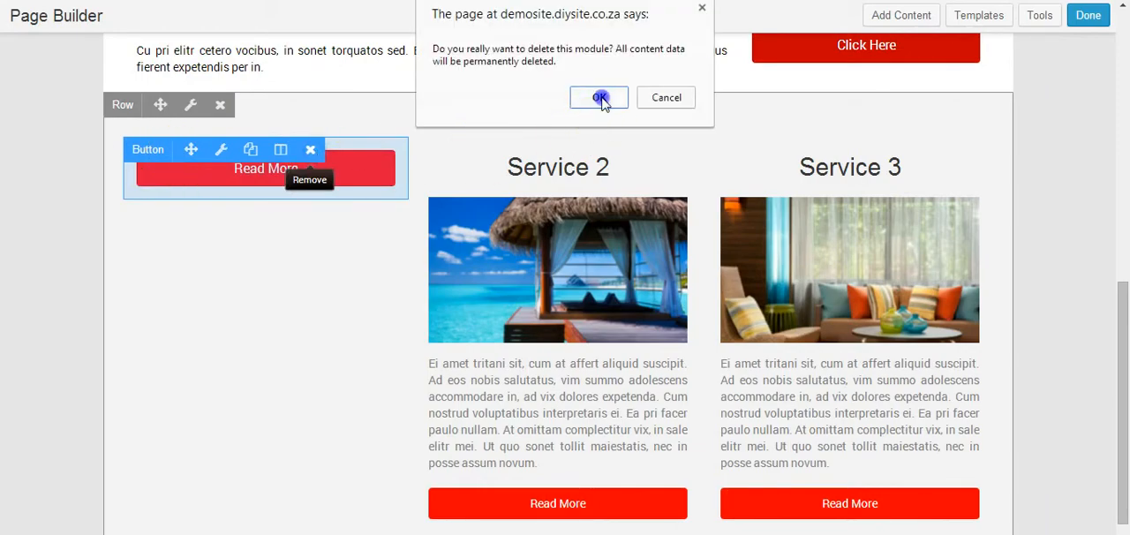
pyautogui.click(588, 97)
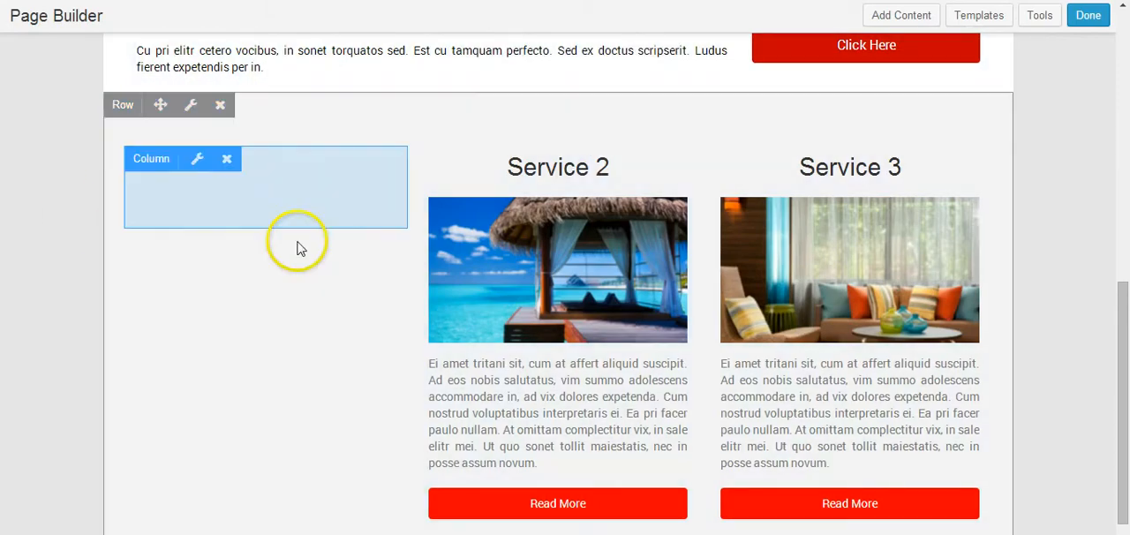
# Step: Duplicate the Service 2 callout and move the copy into the empty first column
pyautogui.moveTo(585, 156)
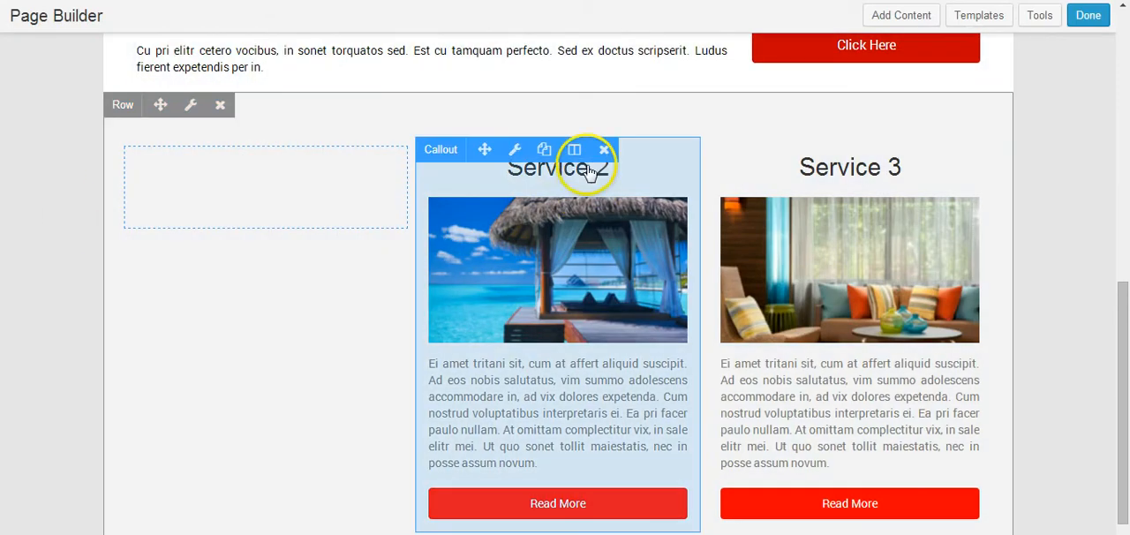
pyautogui.click(544, 152)
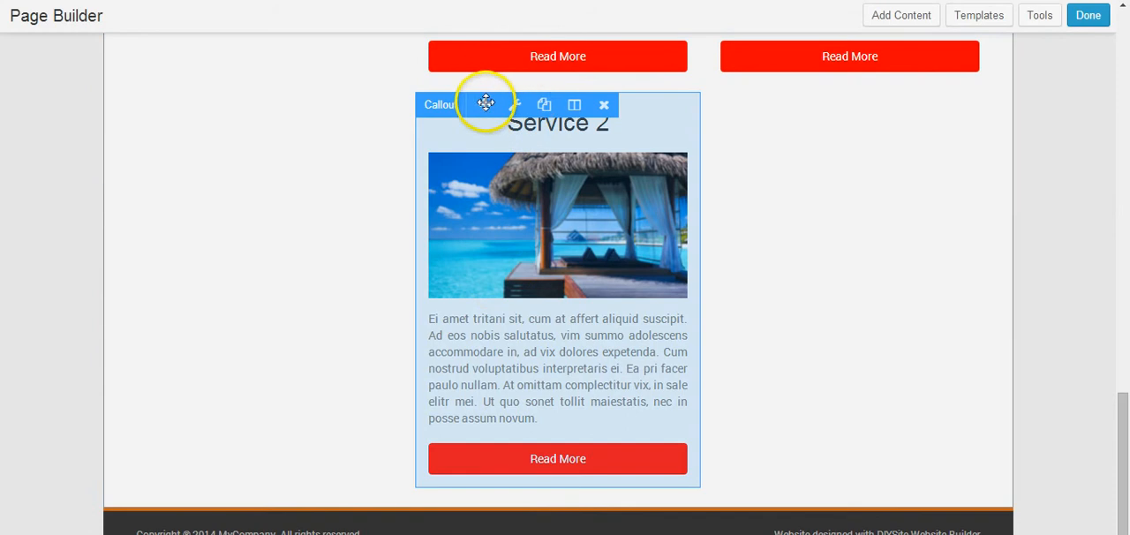
pyautogui.moveTo(417, 89); pyautogui.dragTo(181, 79)
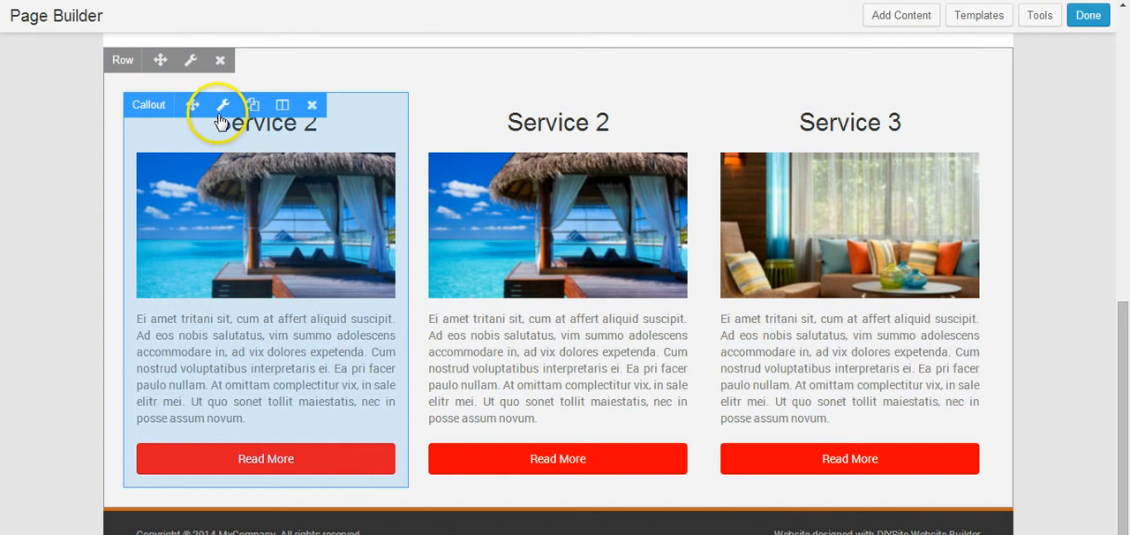
# Step: Change the service number in the heading of the callout in the first column
pyautogui.click(223, 106)
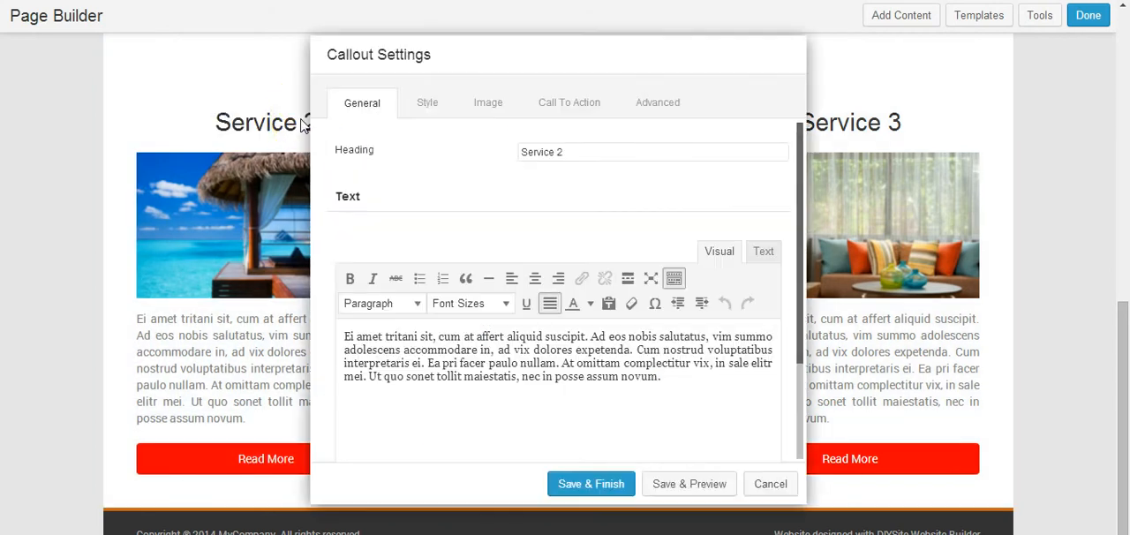
pyautogui.click(560, 152)
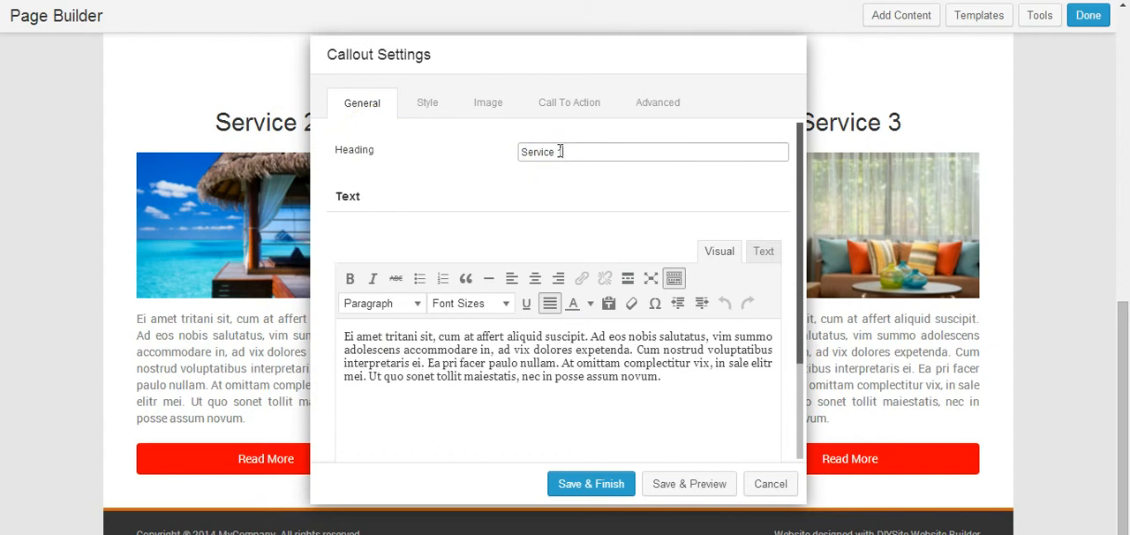
pyautogui.click(430, 106)
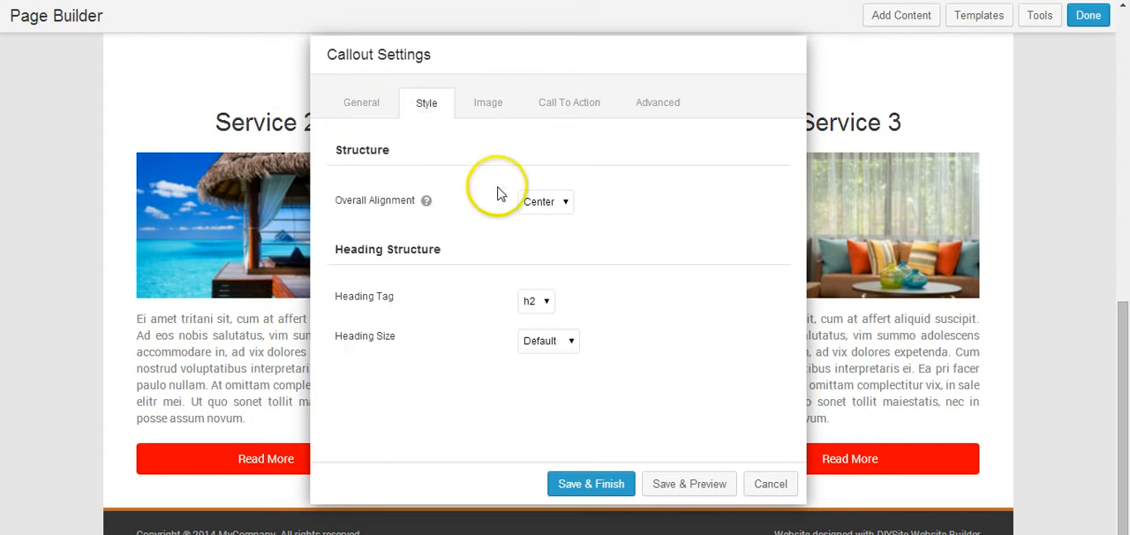
# Step: Choose service2.png from the media library as the first-column callout's photo and save the callout settings
pyautogui.click(512, 105)
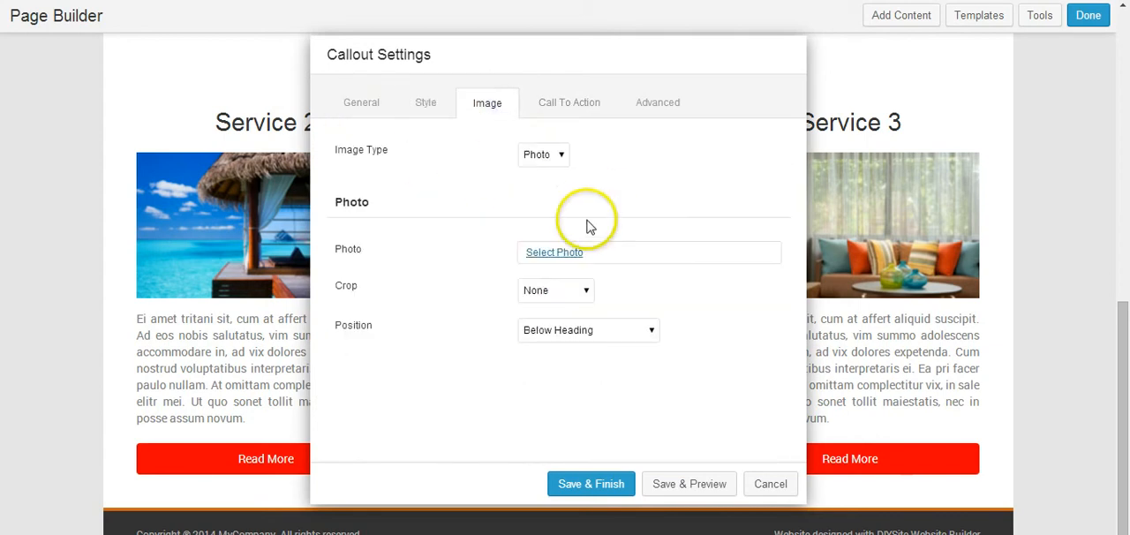
pyautogui.click(554, 253)
pyautogui.click(238, 212)
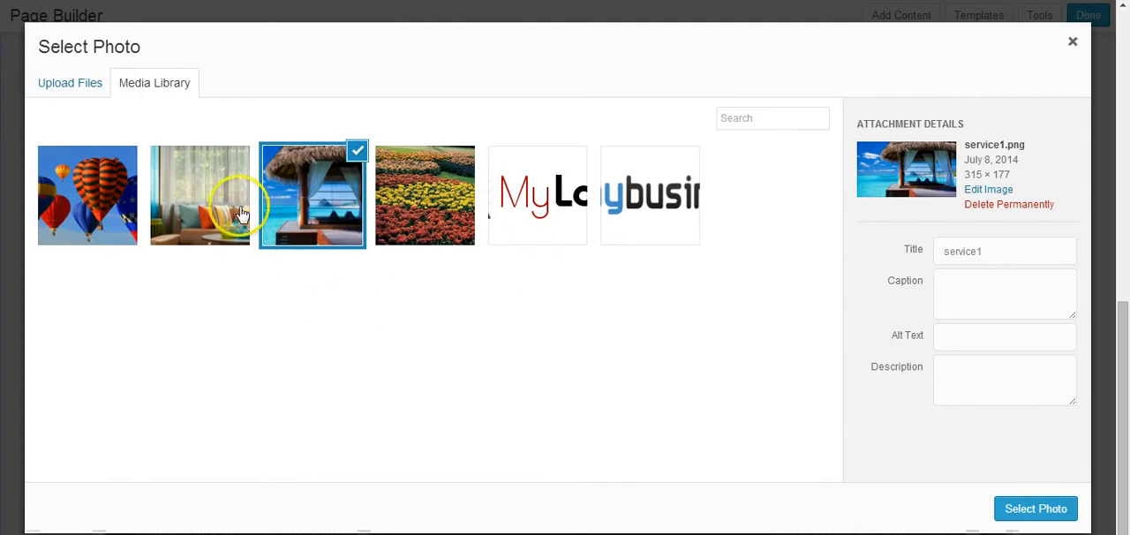
pyautogui.click(1015, 511)
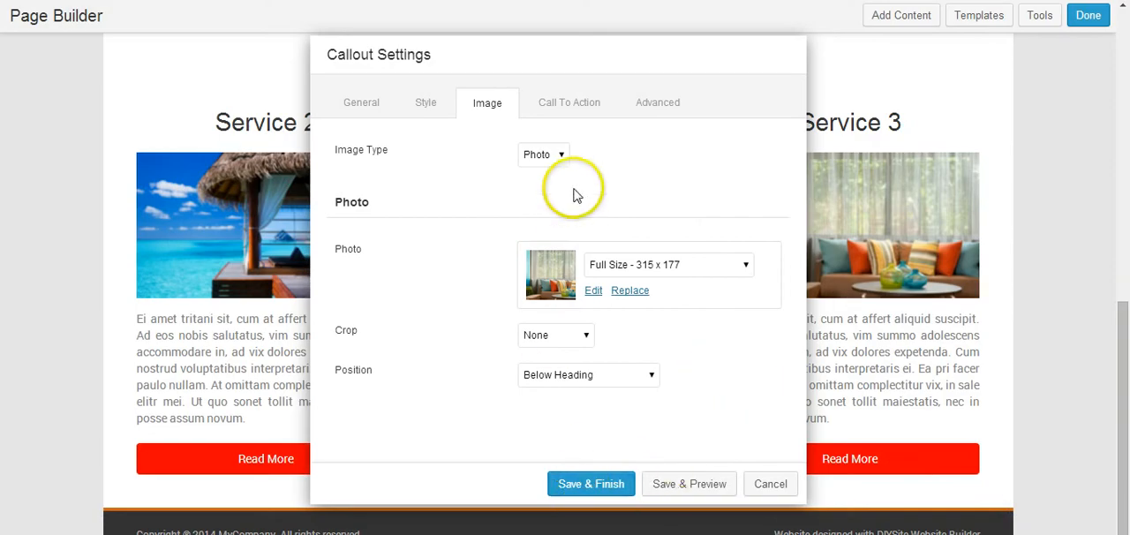
pyautogui.click(559, 108)
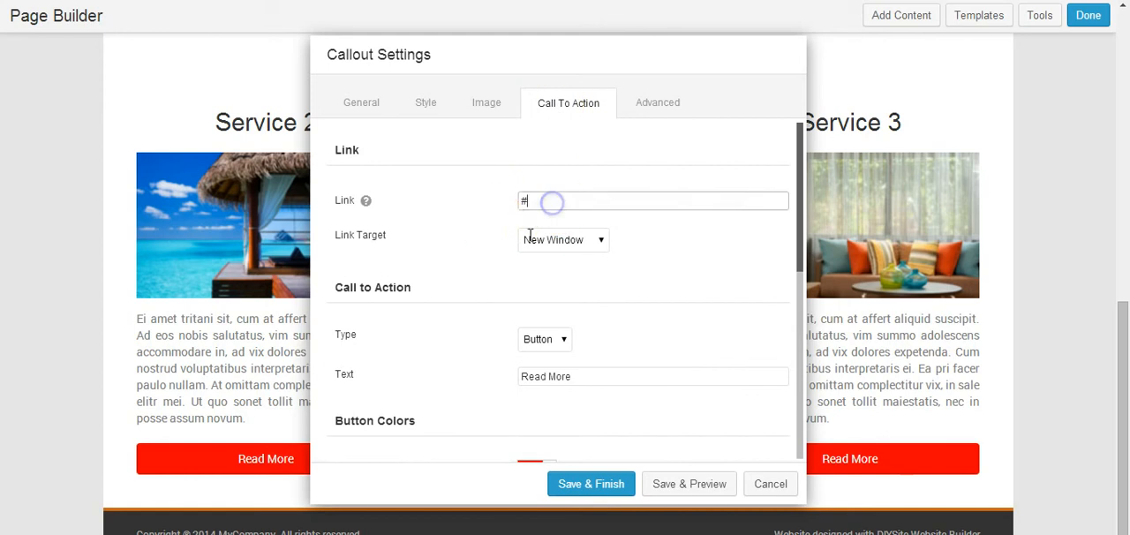
pyautogui.scroll(-2, 547, 232)
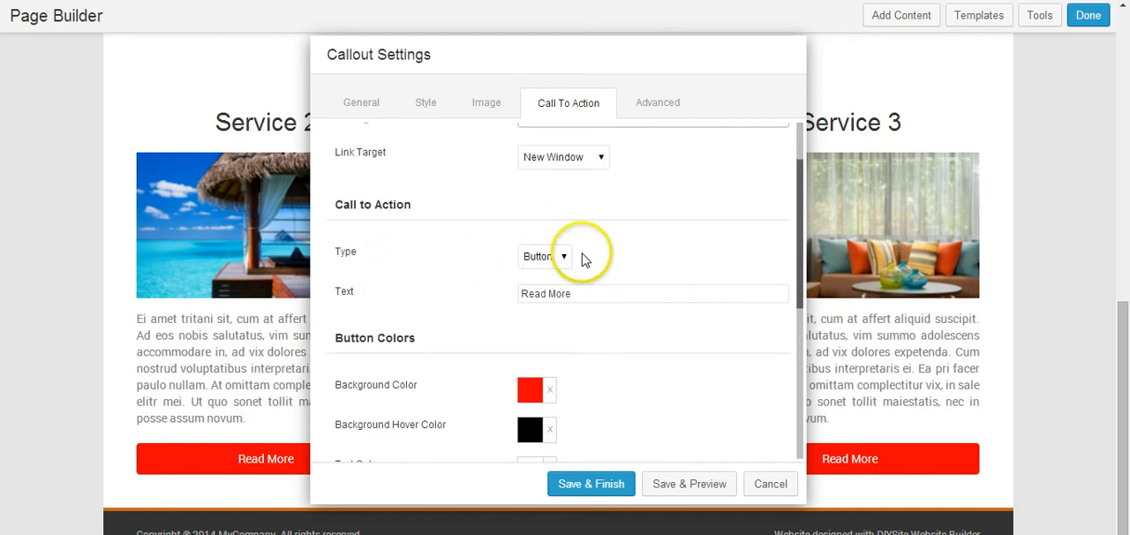
pyautogui.click(567, 486)
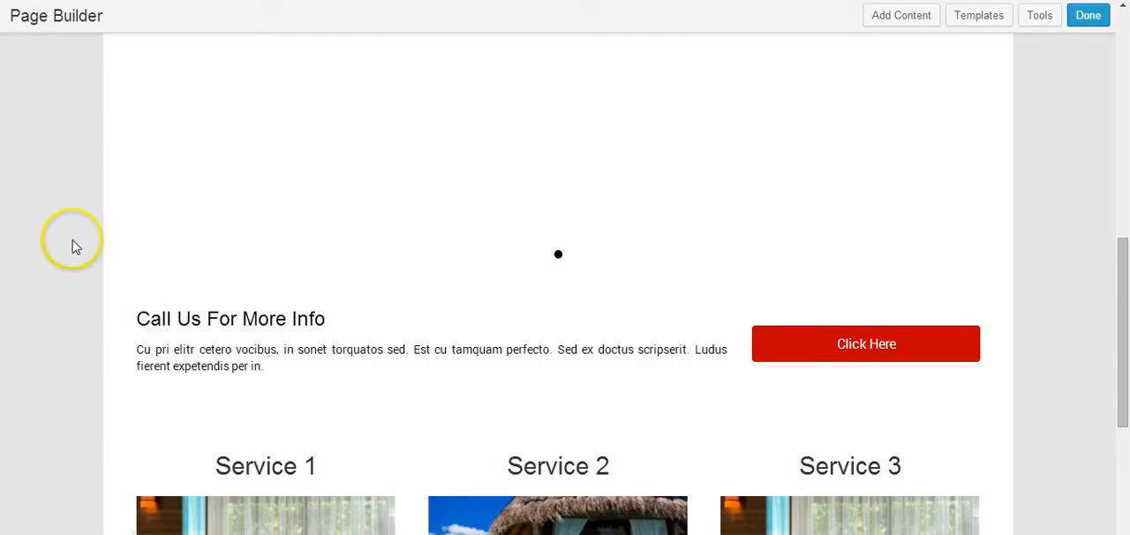
# Step: Add a Separator module beneath the three service callouts, just above the footer
pyautogui.scroll(-4, 75, 247)
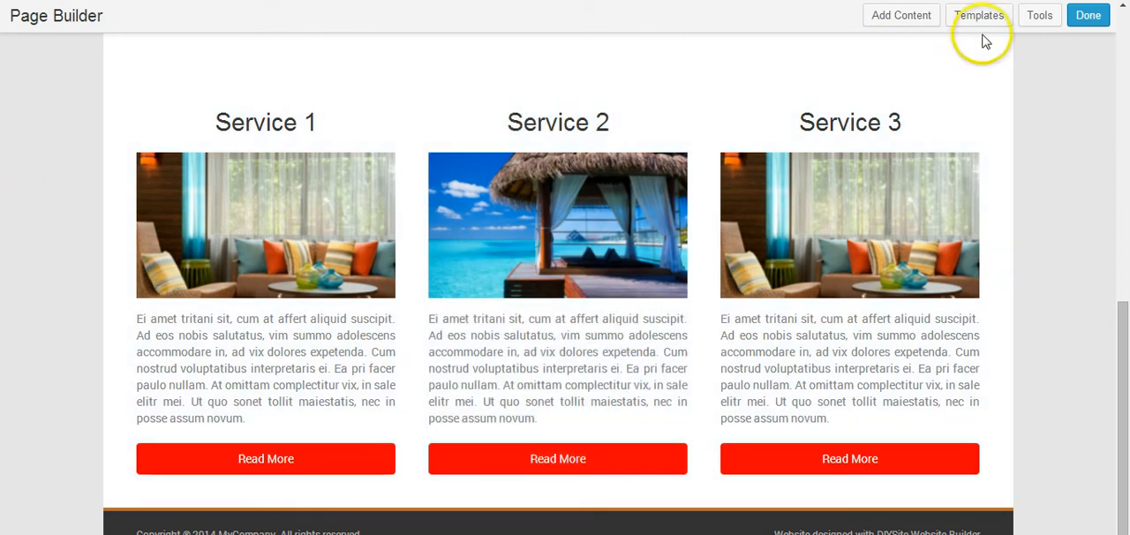
pyautogui.click(905, 13)
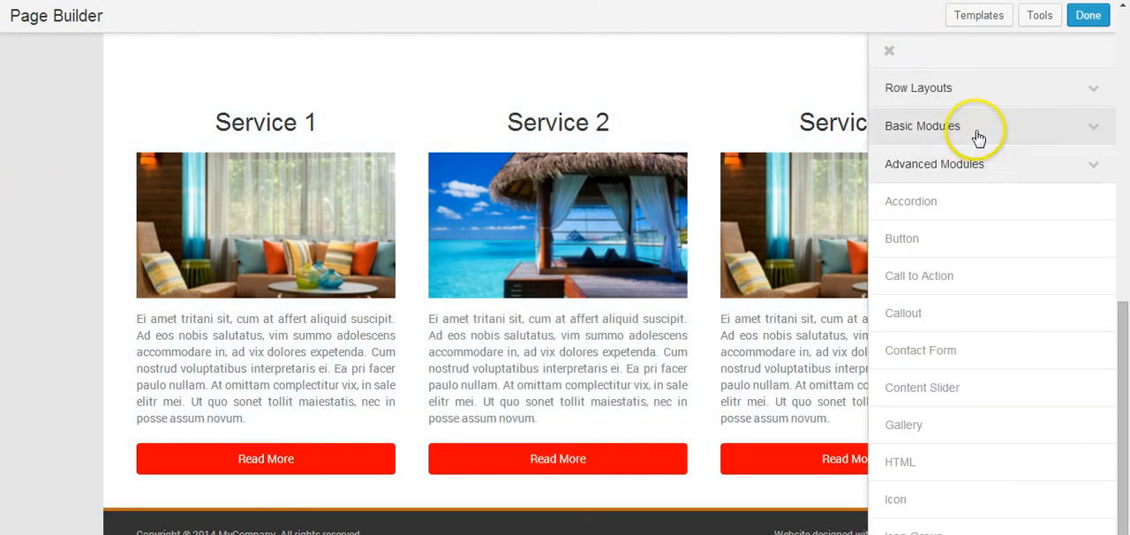
pyautogui.click(979, 137)
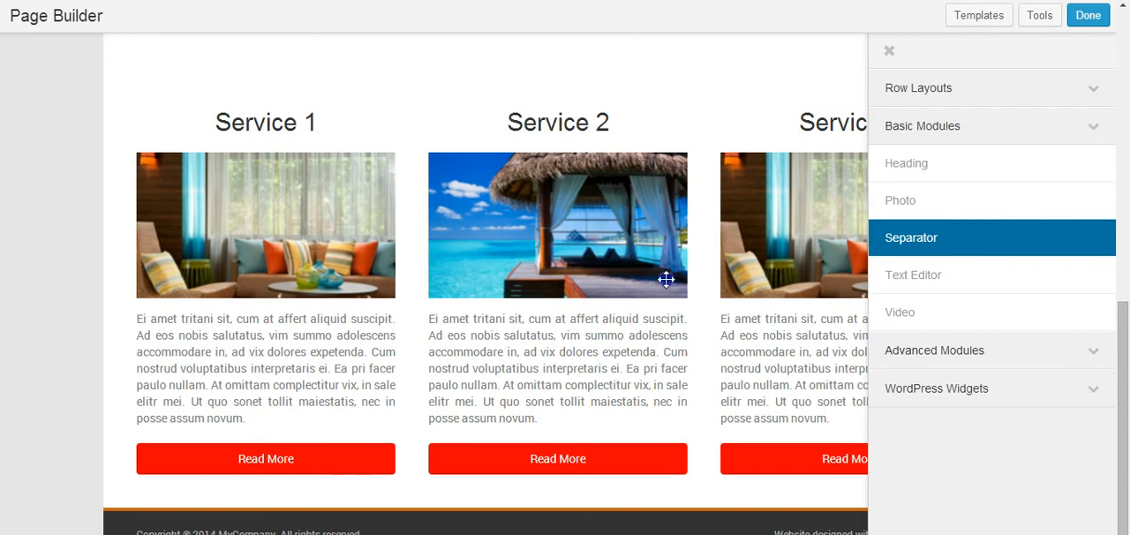
pyautogui.moveTo(666, 279); pyautogui.dragTo(209, 501)
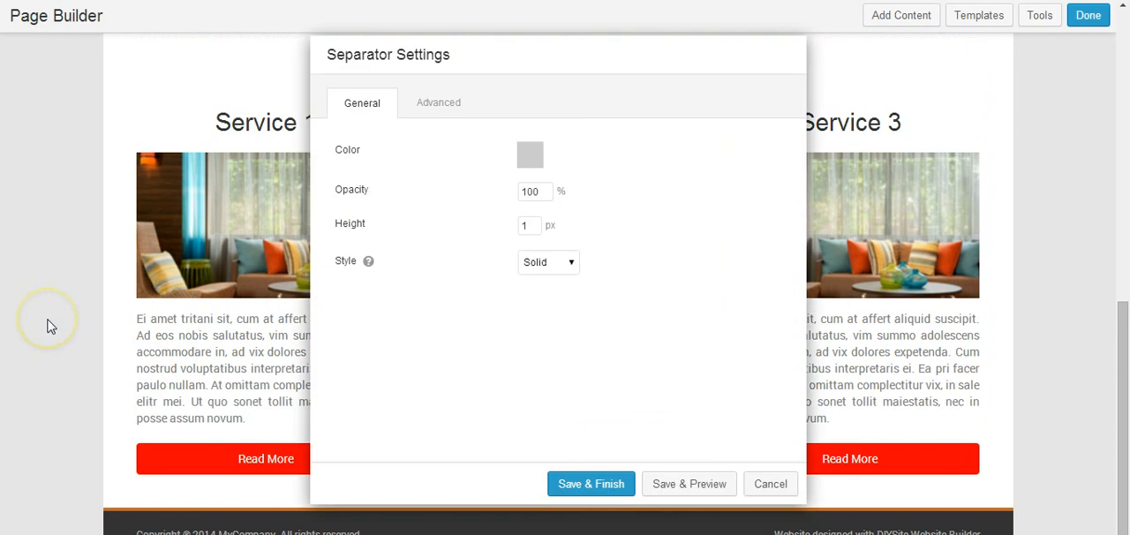
# Step: Change the separator's color to a dark grey
pyautogui.click(534, 162)
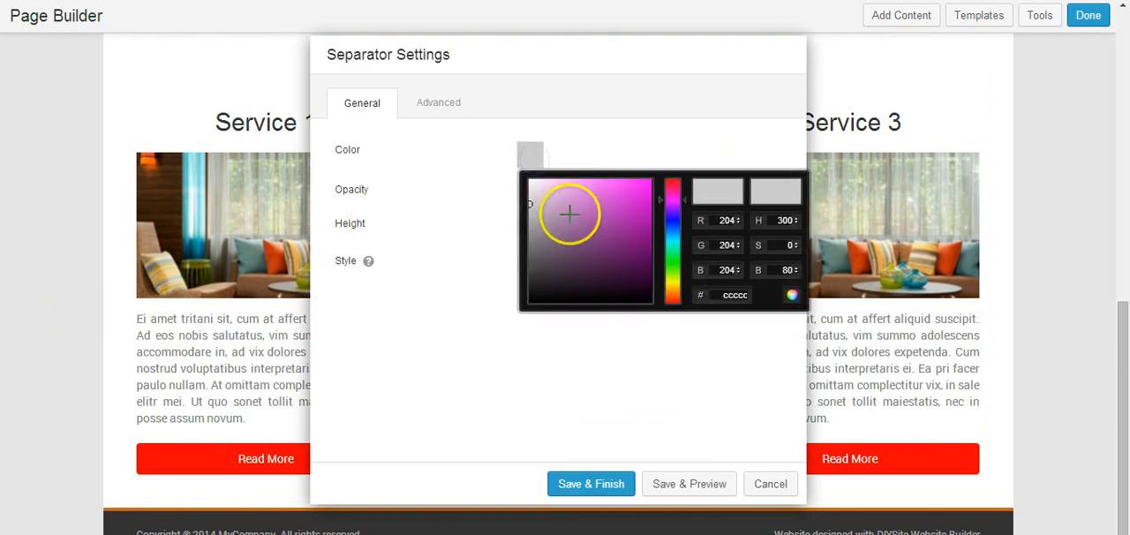
pyautogui.moveTo(535, 215); pyautogui.dragTo(500, 246)
pyautogui.click(621, 146)
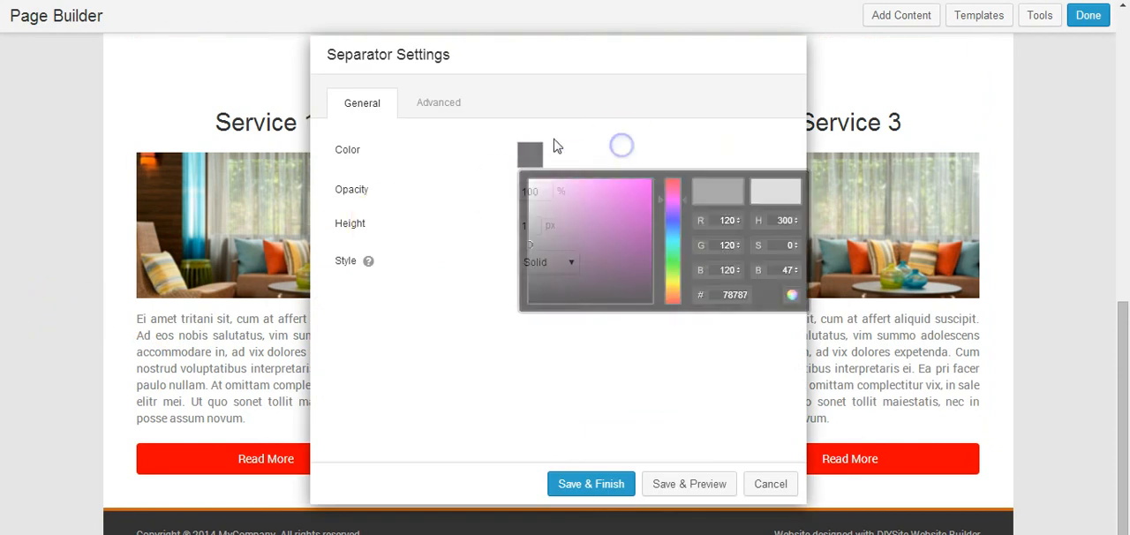
# Step: Set the separator's top and bottom margins to 0 px and save its settings
pyautogui.click(447, 110)
pyautogui.click(542, 297)
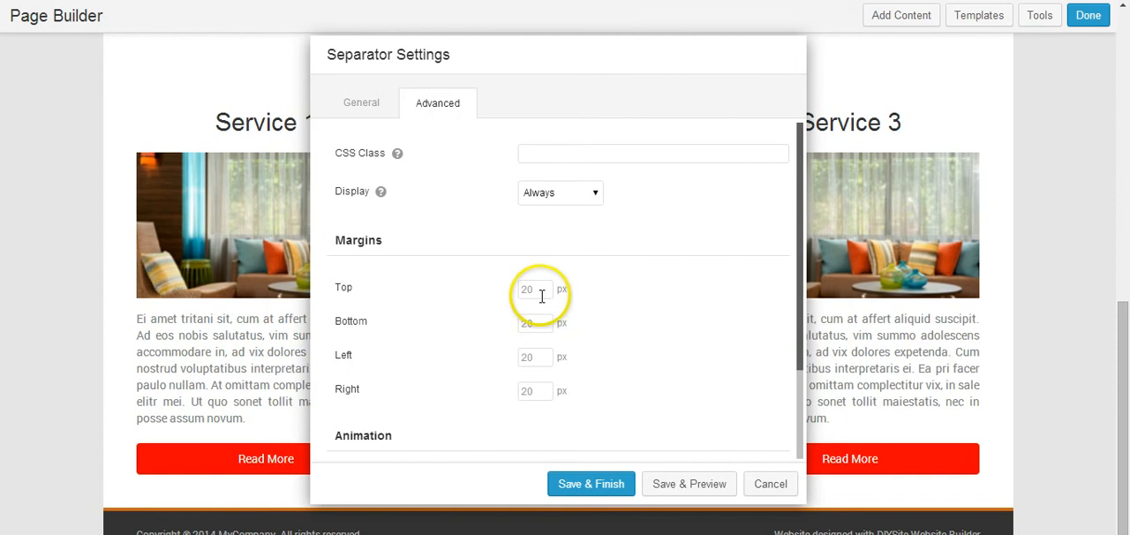
pyautogui.press('Tab')
pyautogui.write('0')
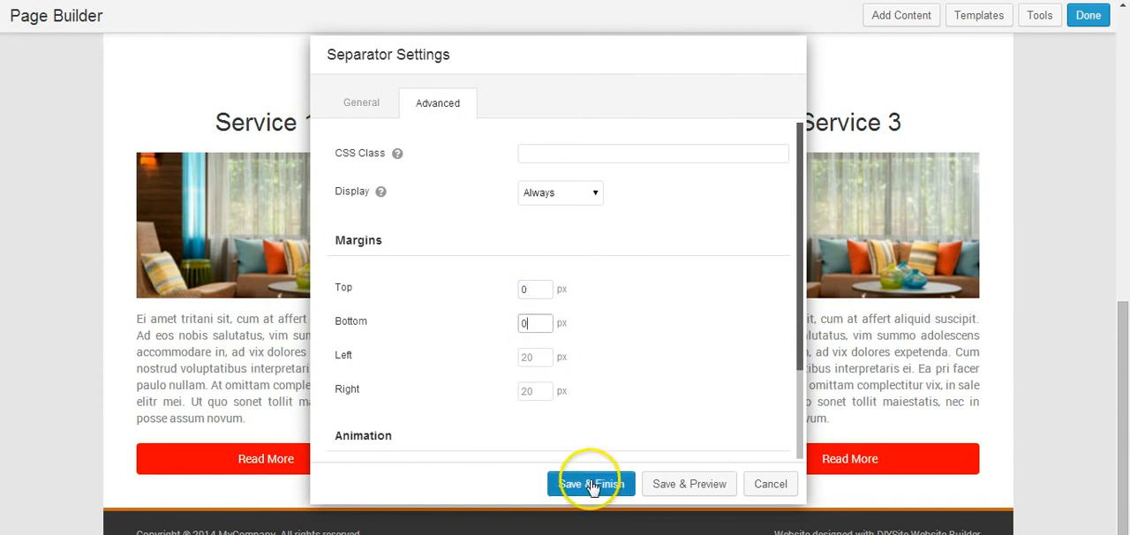
pyautogui.click(592, 486)
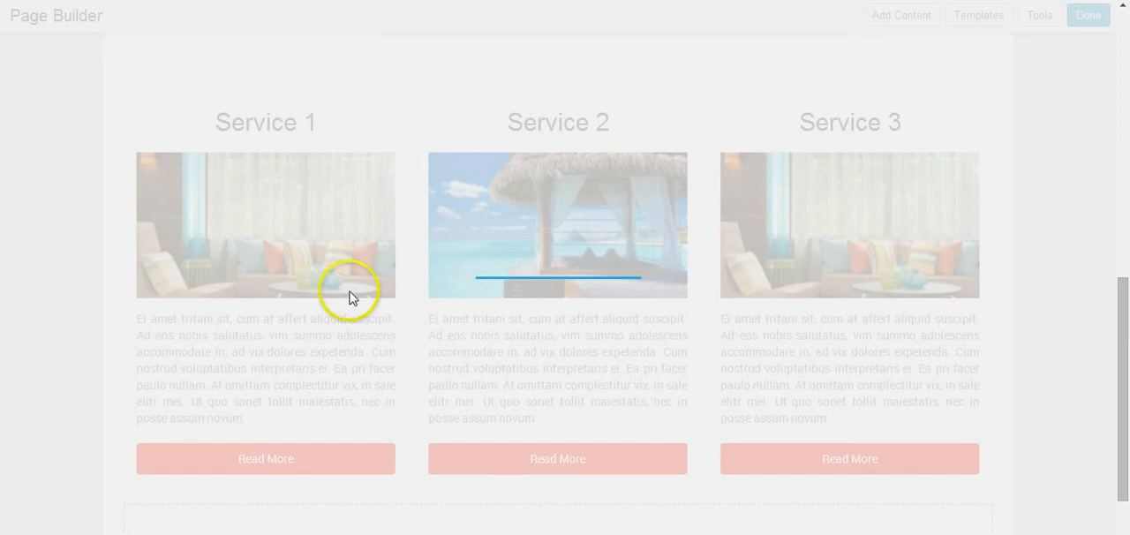
# Step: Check the page layout around the services row and new separator, and publish the page changes
pyautogui.scroll(-2, 249, 254)
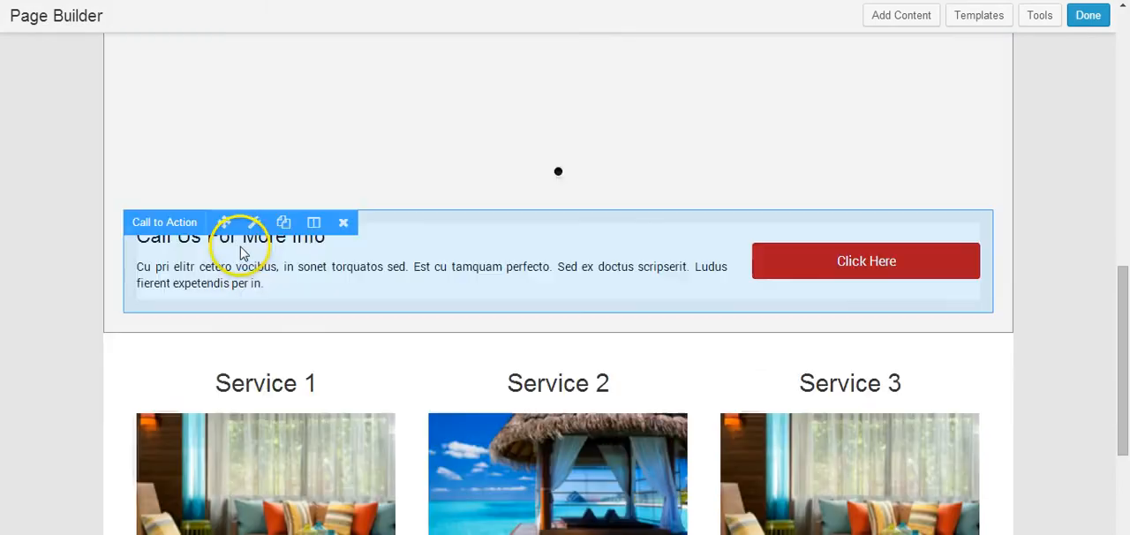
pyautogui.scroll(-2, 141, 251)
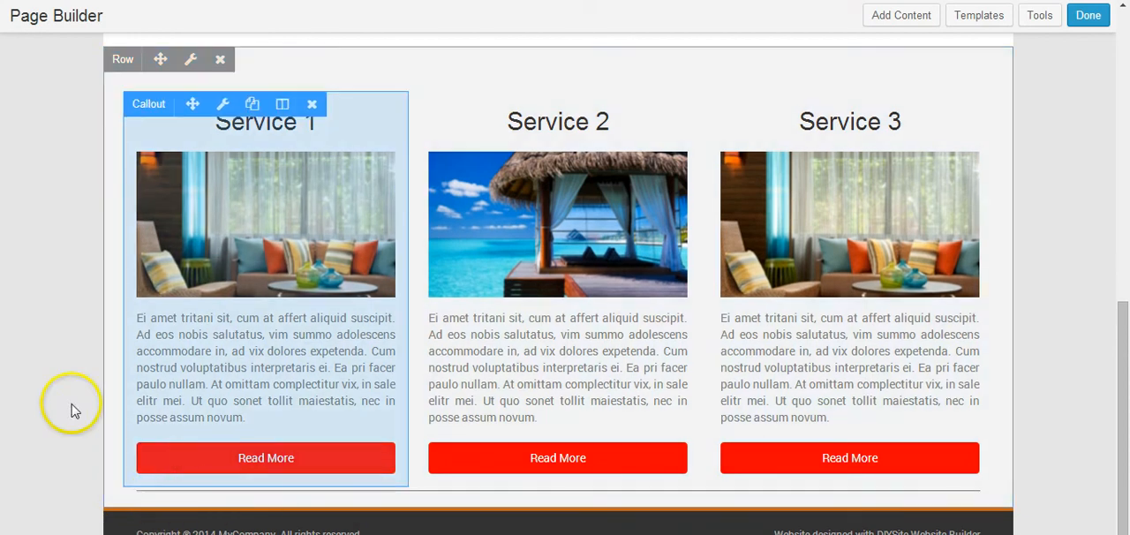
pyautogui.scroll(2, 58, 279)
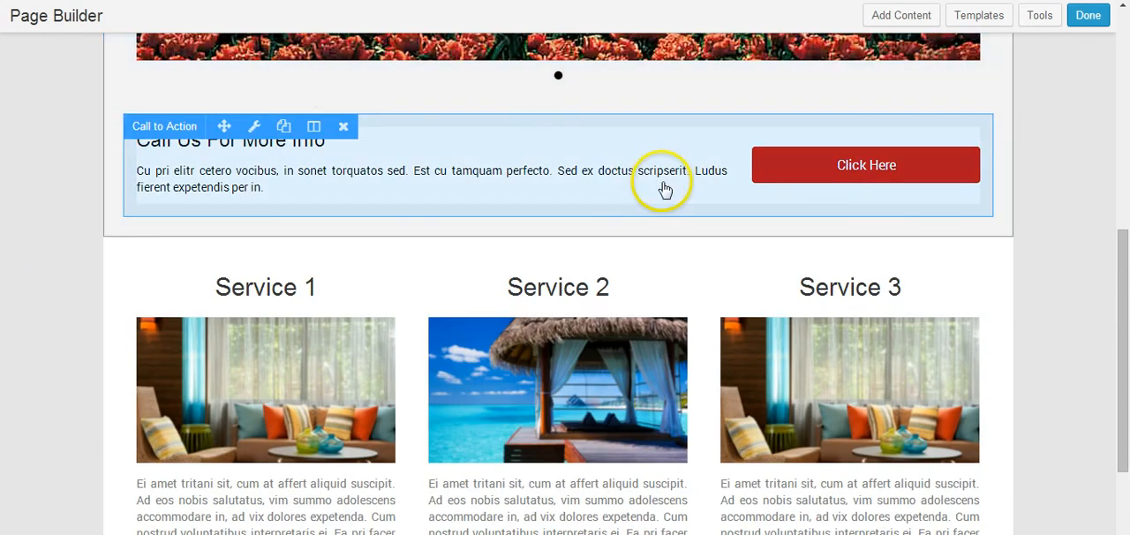
pyautogui.scroll(-2, 97, 177)
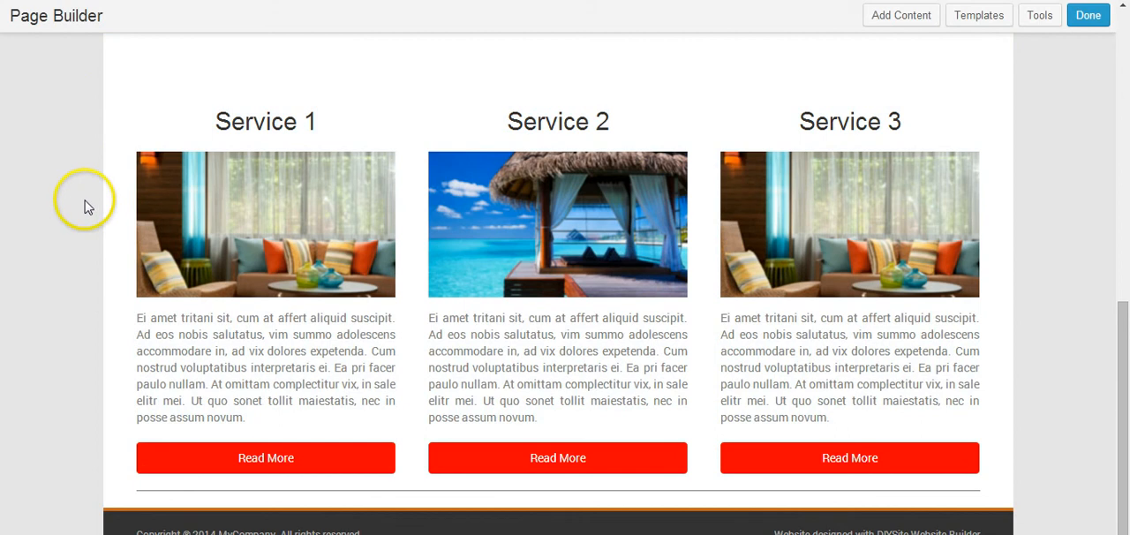
pyautogui.scroll(8, 41, 278)
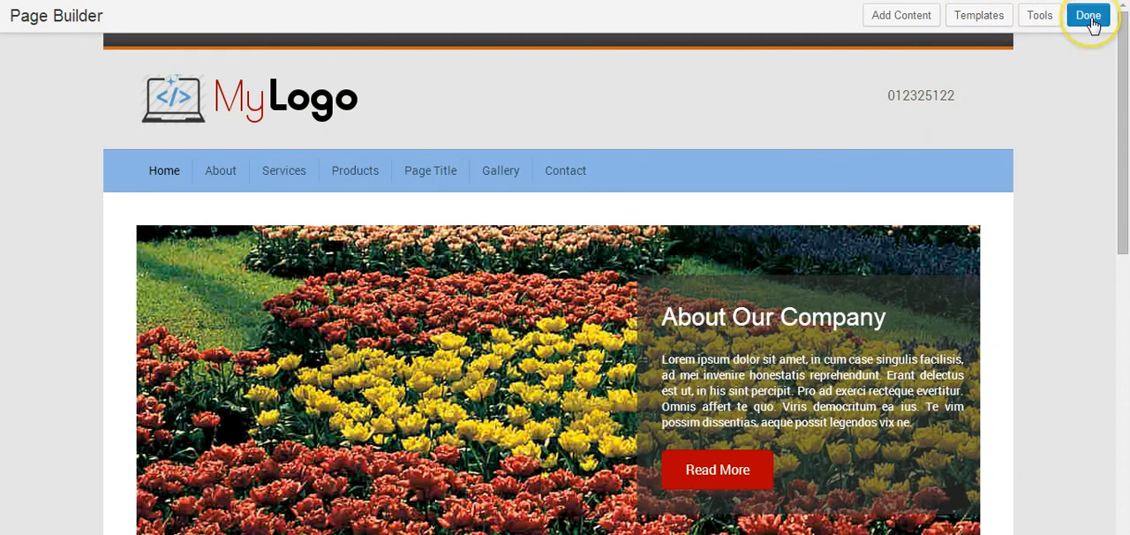
pyautogui.click(1091, 21)
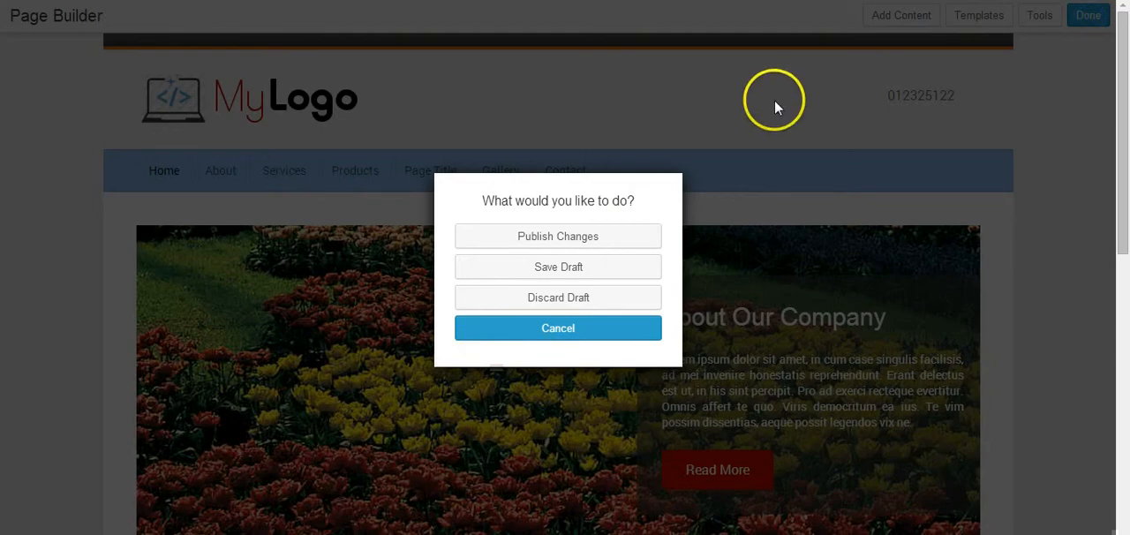
pyautogui.click(555, 241)
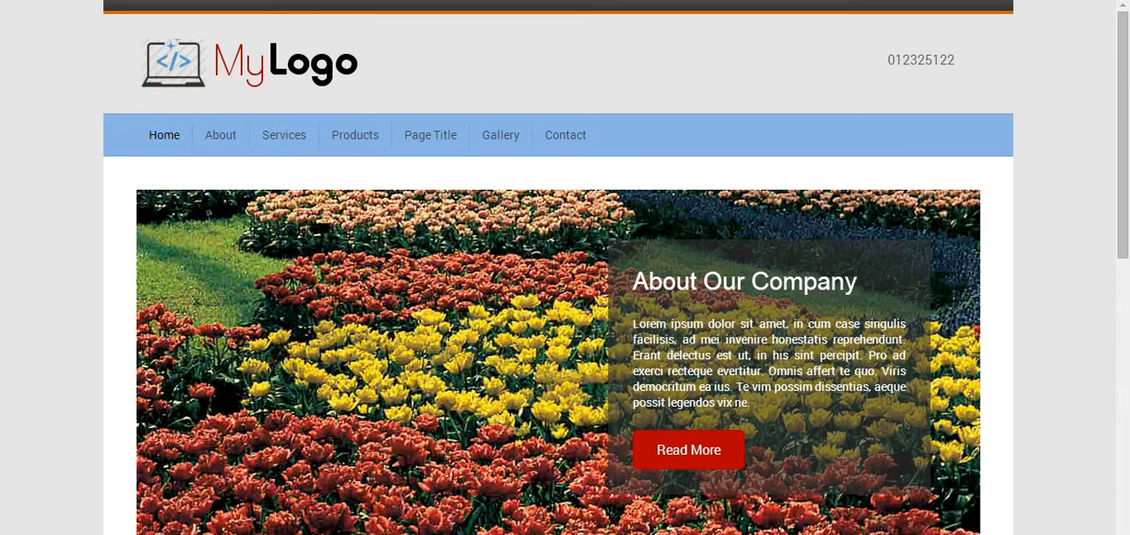
# Step: Review the published home page from the header and slider down to the services row and separator
pyautogui.scroll(-1, 112, 250)
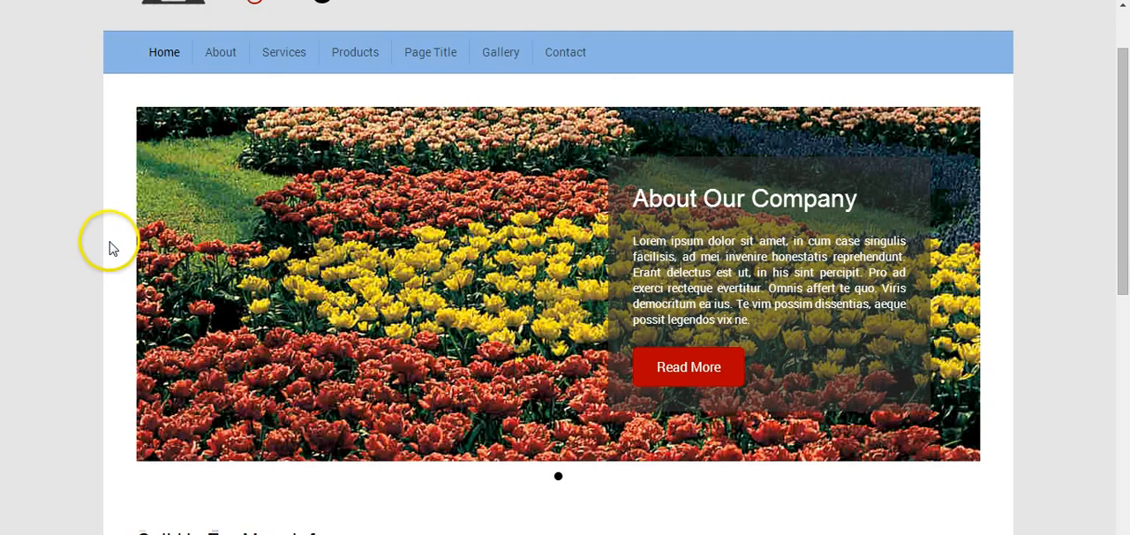
pyautogui.scroll(-2, 113, 248)
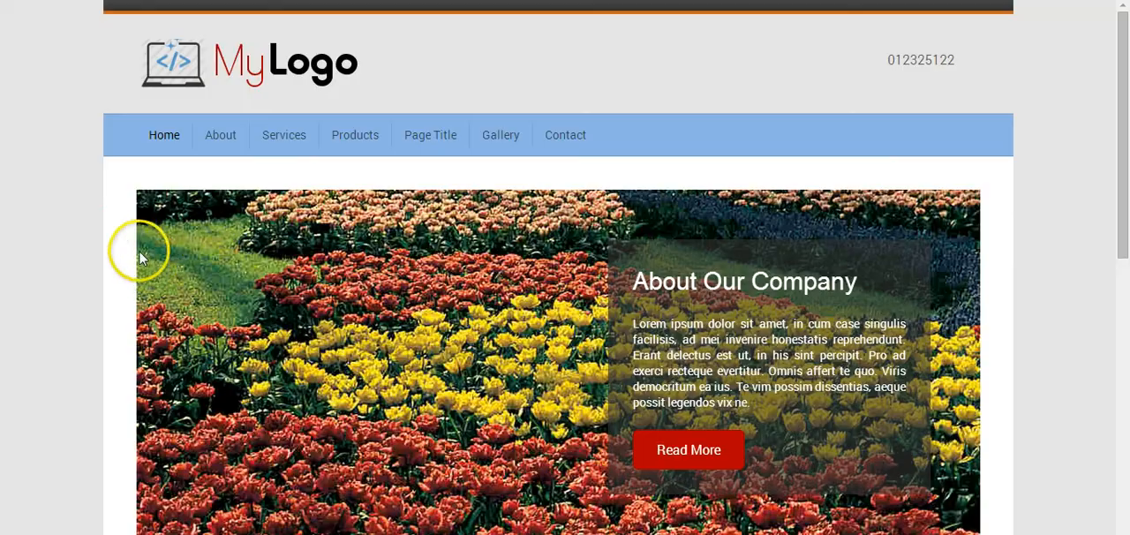
pyautogui.scroll(-3, 138, 253)
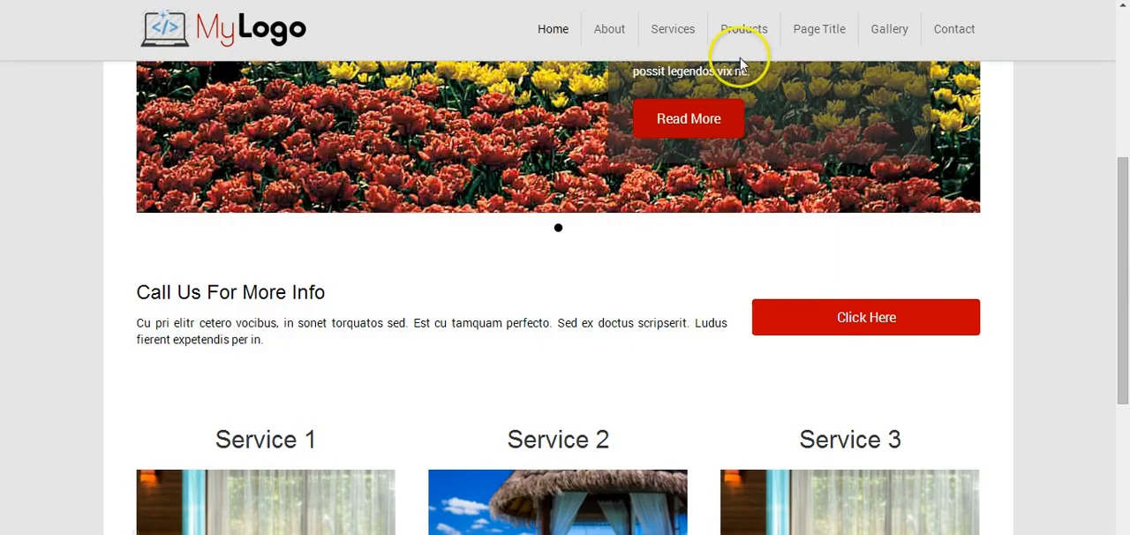
pyautogui.scroll(-3, 539, 91)
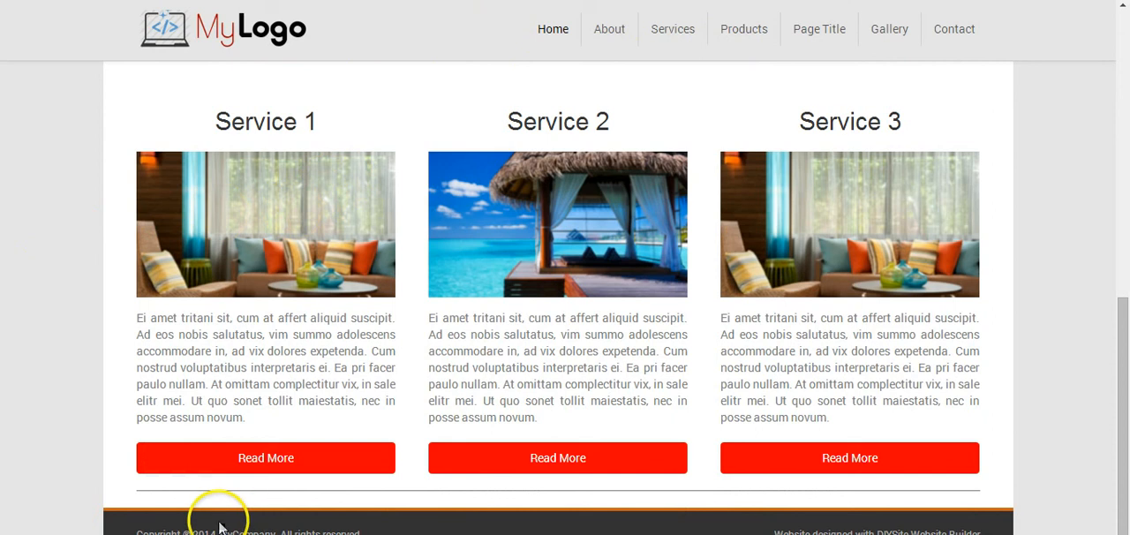
pyautogui.scroll(6, 146, 421)
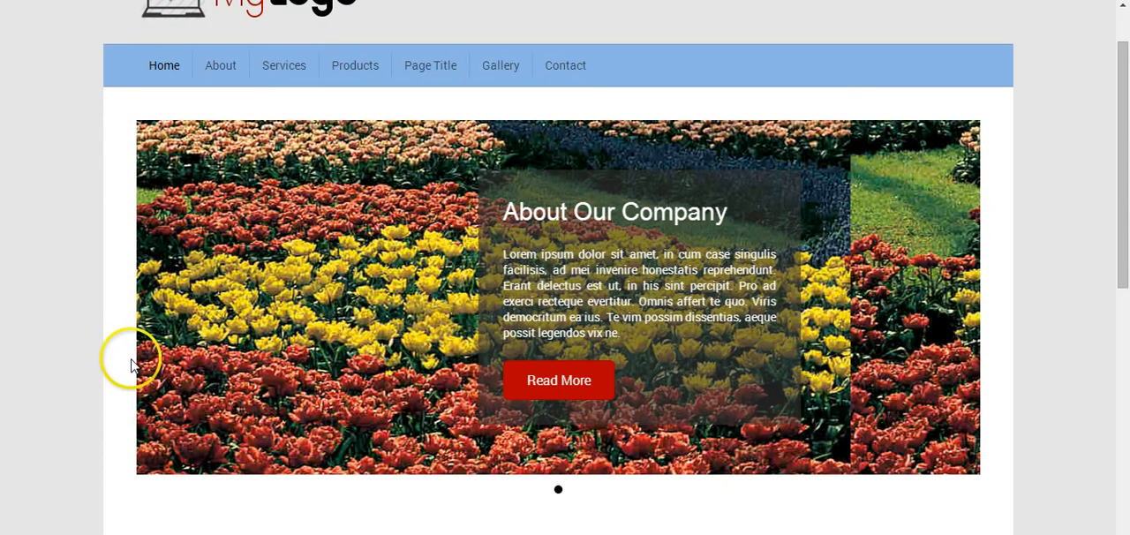